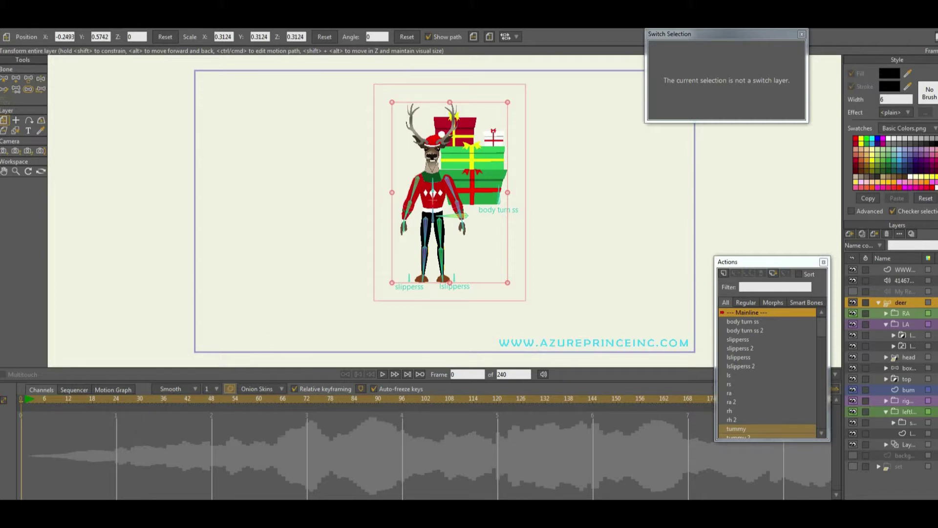
Test the deer rig at frame 0 by turning the body sideways with the body turn bone and swinging an arm forward
{"action": "left_click", "coordinate": [879, 302]}
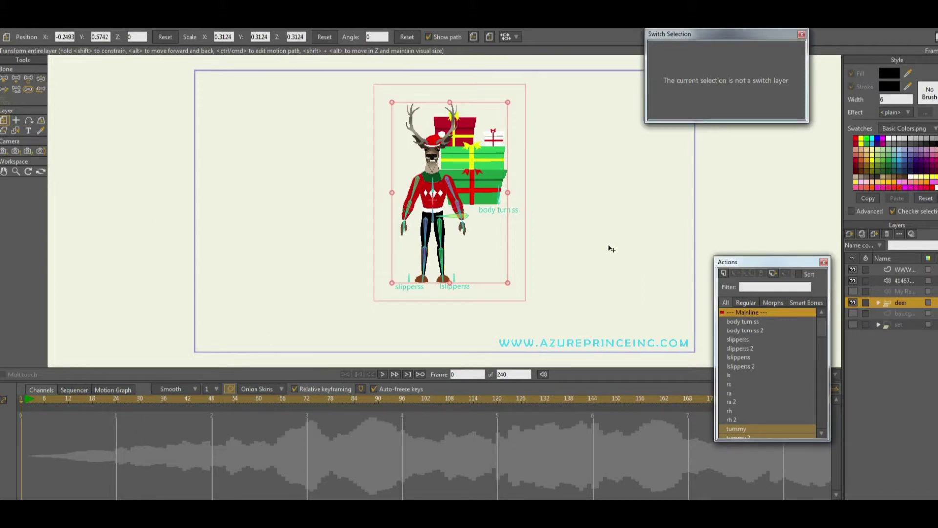
{"action": "left_click", "coordinate": [41, 79]}
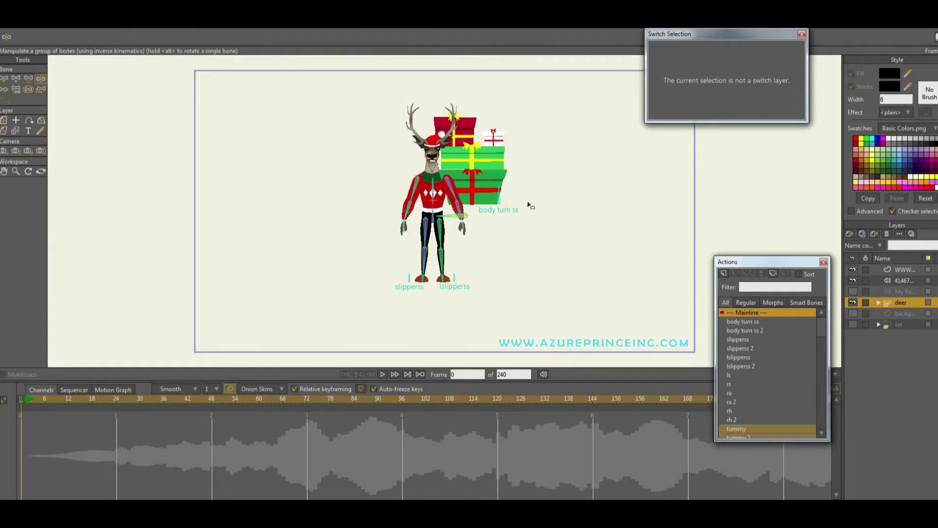
{"action": "left_click_drag", "start_coordinate": [502, 195], "coordinate": [303, 250]}
{"action": "scroll", "coordinate": [422, 226], "scroll_direction": "up", "scroll_amount": 4}
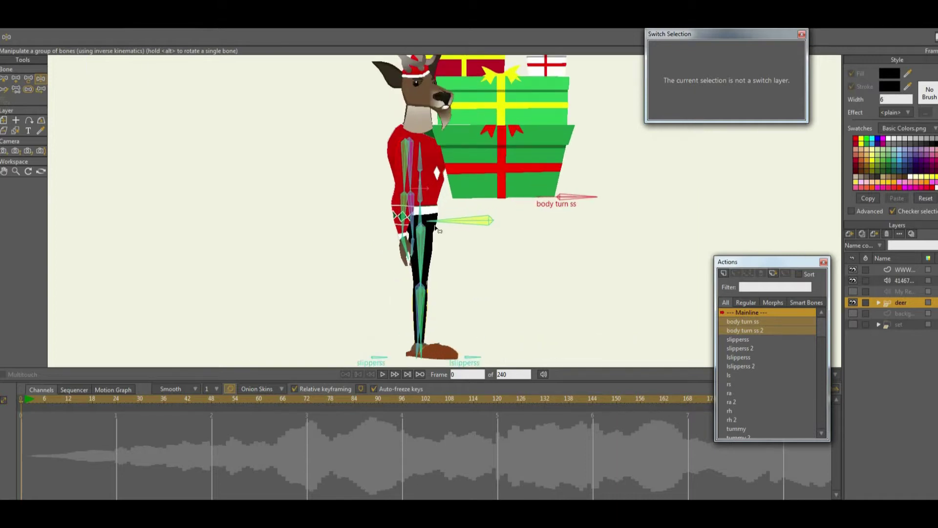
{"action": "left_click_drag", "start_coordinate": [403, 212], "coordinate": [470, 211]}
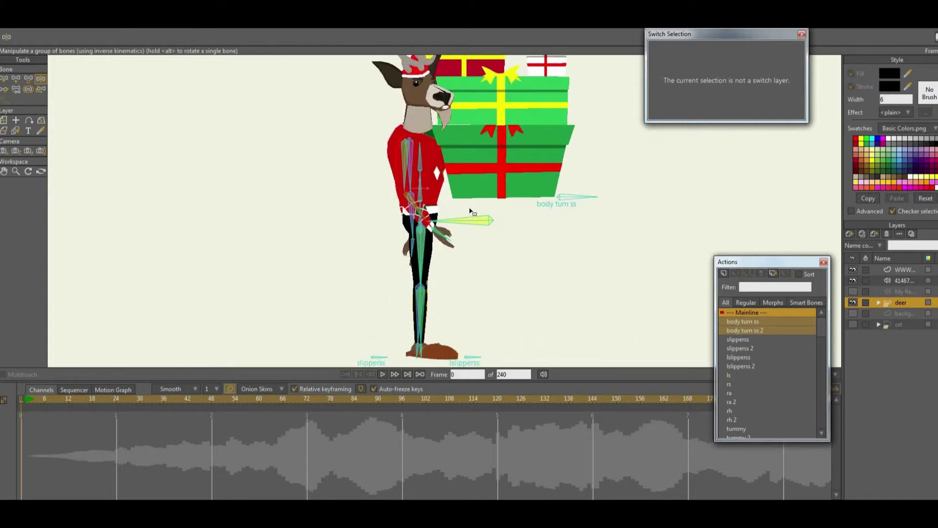
At frame 1, turn the deer to its side view with the body turn bone and bend both arms forward under the presents
{"action": "left_click", "coordinate": [26, 400]}
{"action": "scroll", "coordinate": [489, 202], "scroll_direction": "down", "scroll_amount": 4}
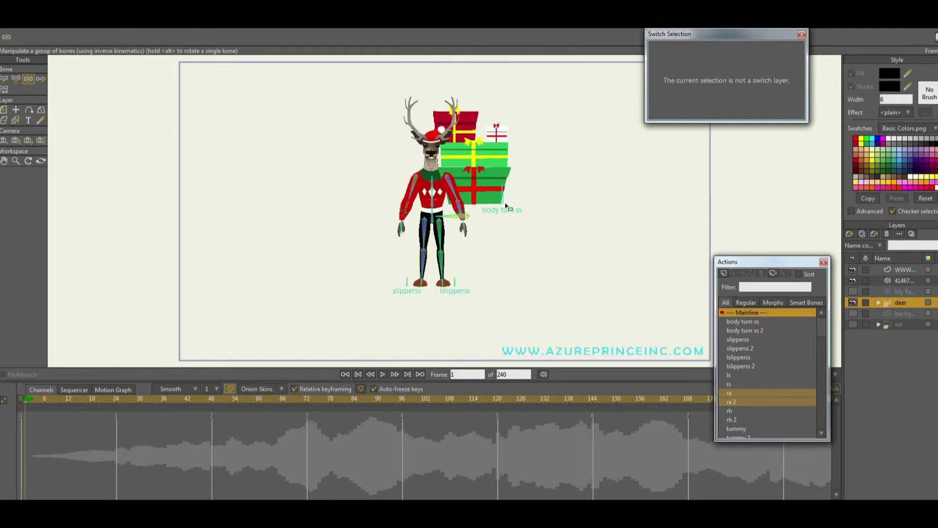
{"action": "left_click_drag", "start_coordinate": [502, 184], "coordinate": [528, 229]}
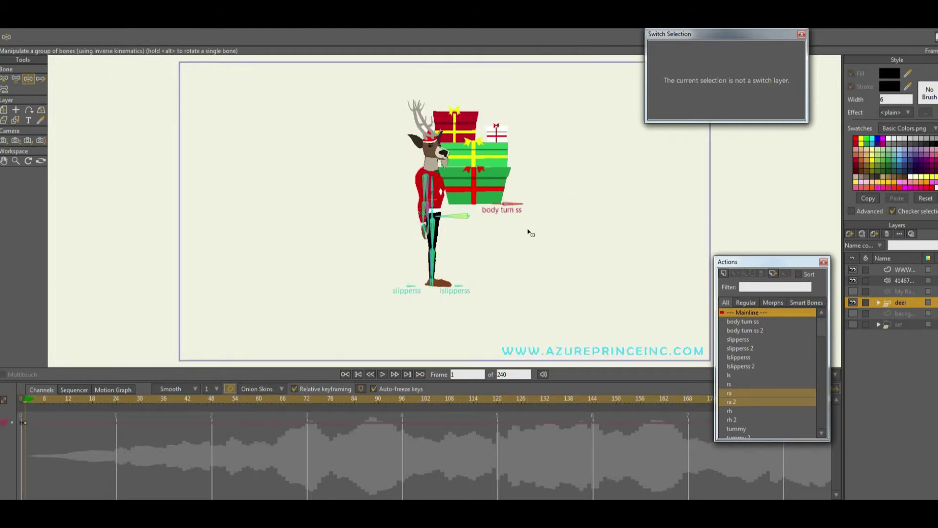
{"action": "scroll", "coordinate": [437, 222], "scroll_direction": "up", "scroll_amount": 3}
{"action": "left_click_drag", "start_coordinate": [412, 243], "coordinate": [478, 181]}
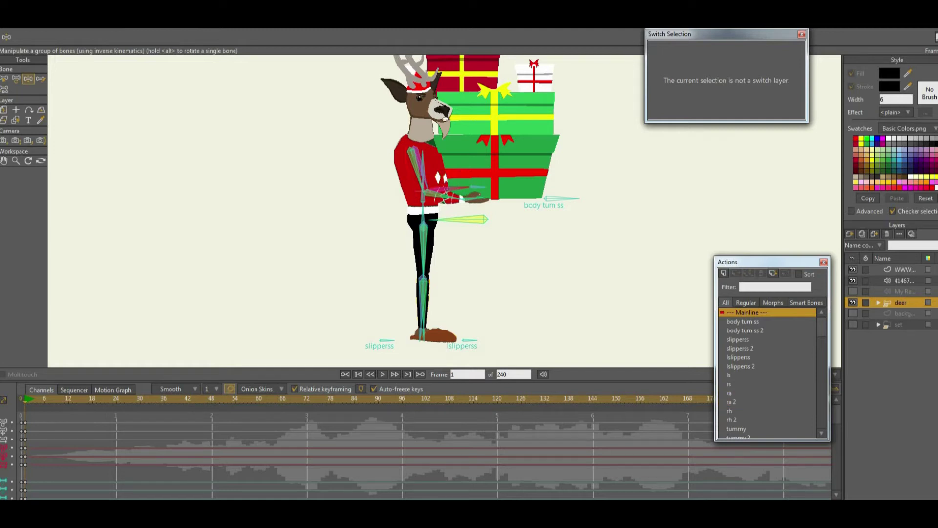
Check which hand shape the right hand switch layer inside the RA group uses
{"action": "left_click", "coordinate": [878, 303]}
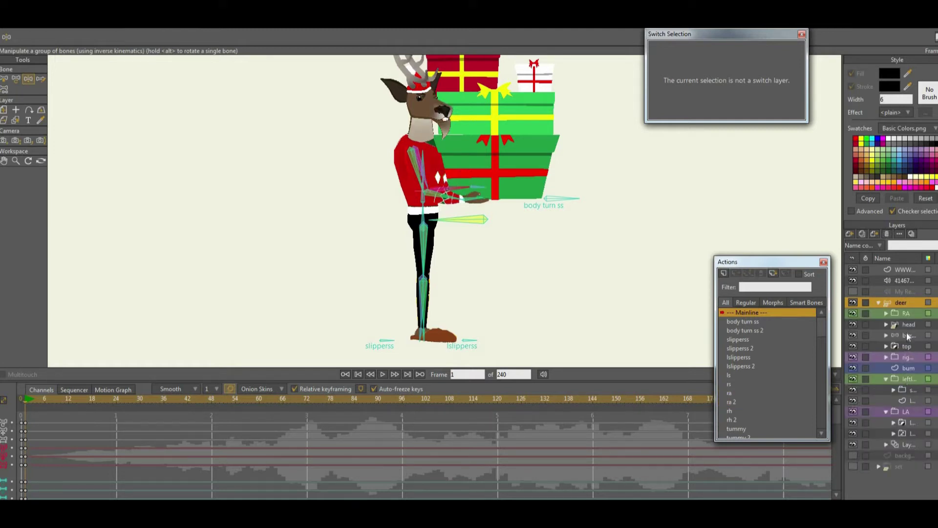
{"action": "left_click", "coordinate": [907, 313]}
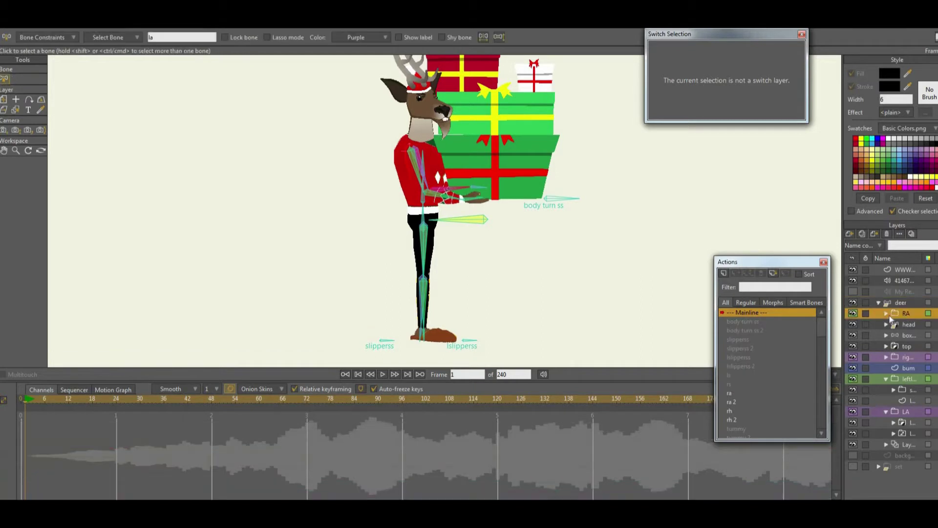
{"action": "left_click", "coordinate": [887, 313]}
{"action": "left_click", "coordinate": [911, 334]}
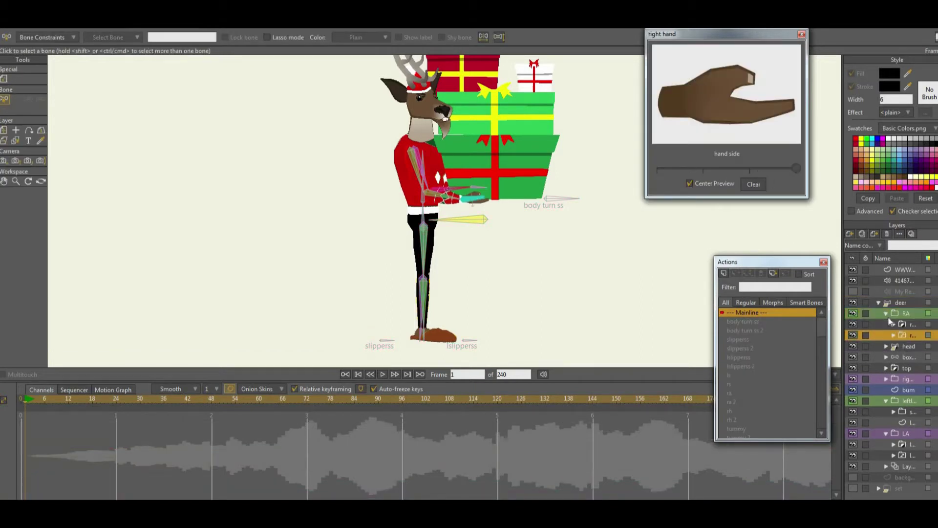
{"action": "left_click", "coordinate": [887, 315]}
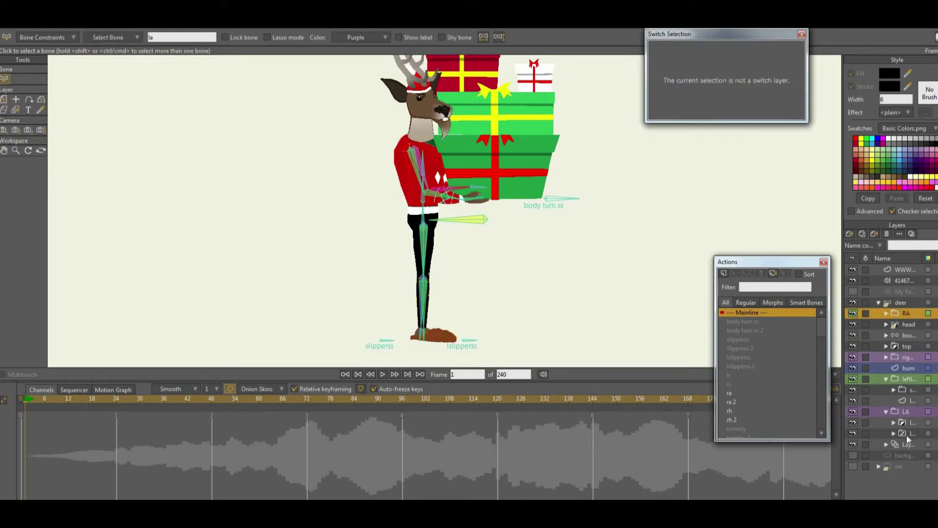
Try the left hand's switch shapes inside the LA group and set it to hand open
{"action": "left_click", "coordinate": [912, 433]}
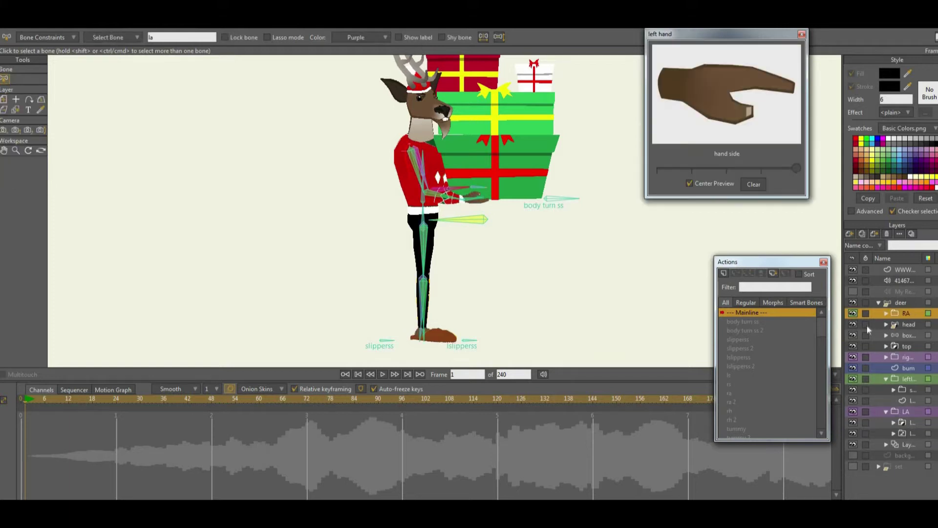
{"action": "left_click", "coordinate": [695, 171]}
{"action": "left_click", "coordinate": [749, 169]}
{"action": "left_click", "coordinate": [771, 167]}
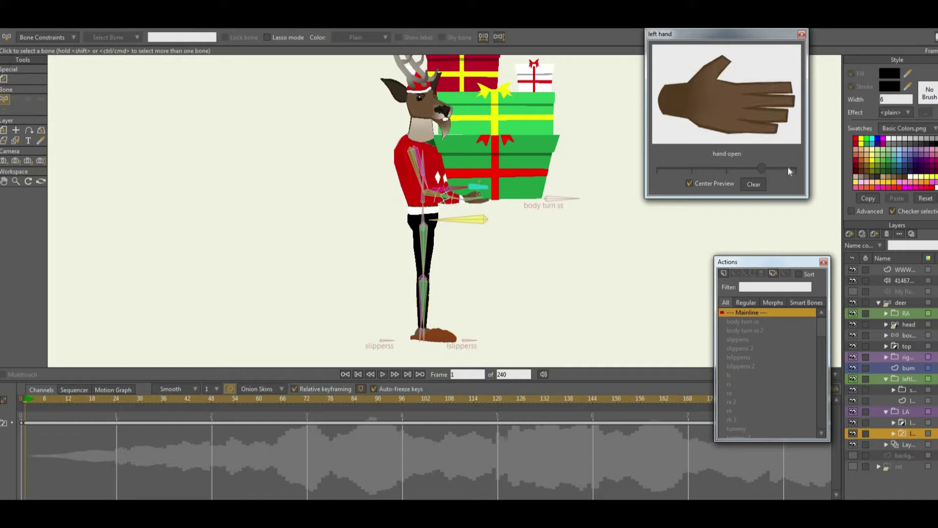
{"action": "left_click", "coordinate": [787, 169]}
{"action": "left_click", "coordinate": [669, 169]}
{"action": "left_click", "coordinate": [697, 169]}
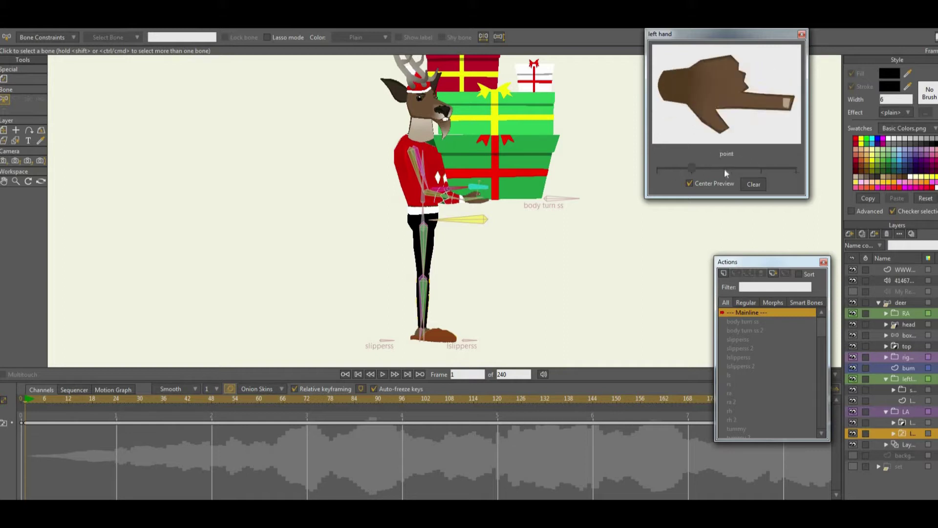
{"action": "left_click", "coordinate": [725, 168]}
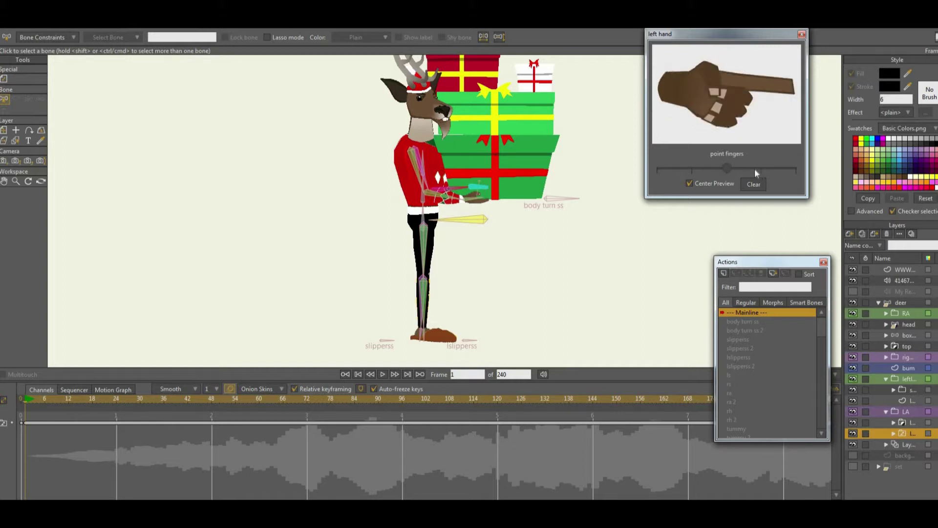
{"action": "left_click", "coordinate": [757, 168]}
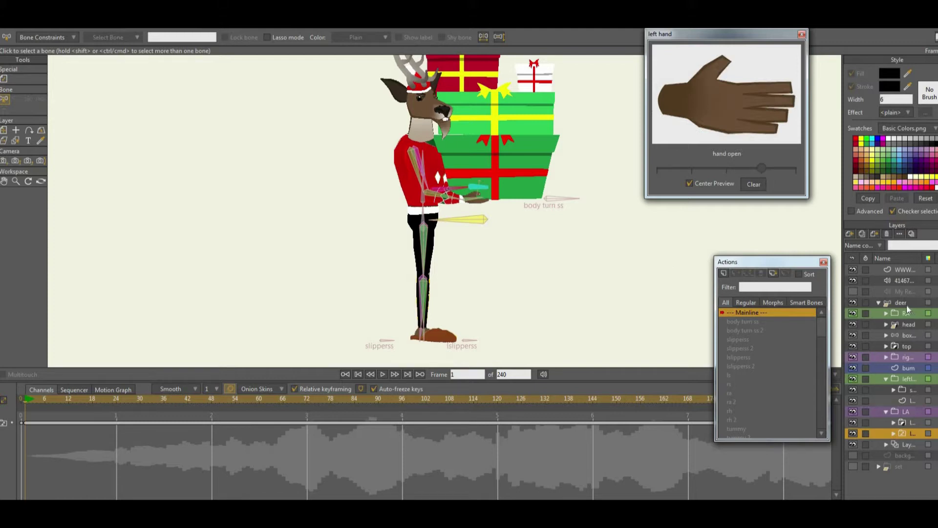
Reselect the deer layer and tilt the torso bones slightly backward at frame 1
{"action": "left_click", "coordinate": [907, 304]}
{"action": "left_click", "coordinate": [880, 303]}
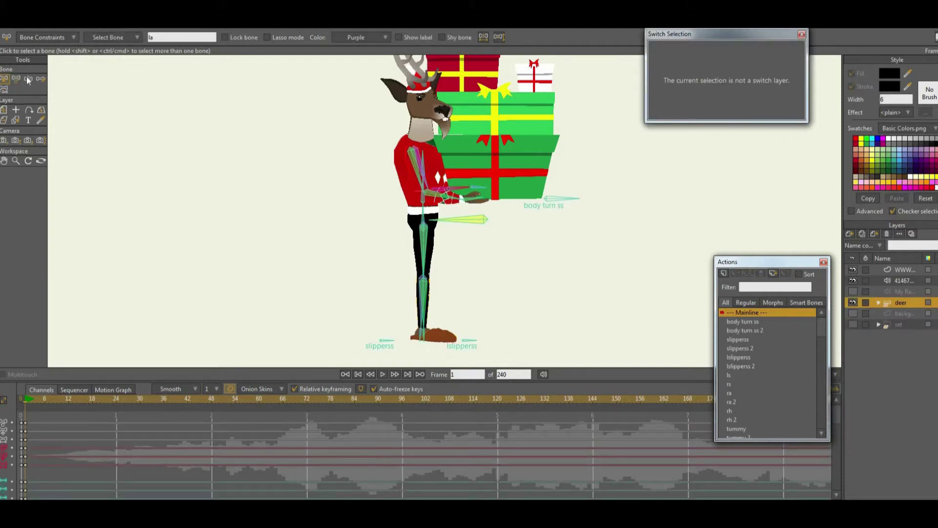
{"action": "left_click", "coordinate": [28, 79]}
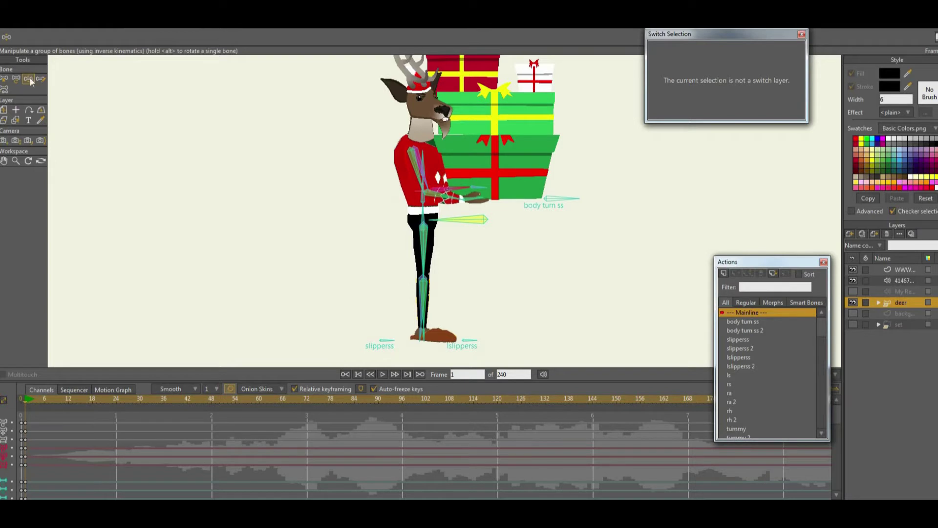
{"action": "scroll", "coordinate": [440, 174], "scroll_direction": "up", "scroll_amount": 2}
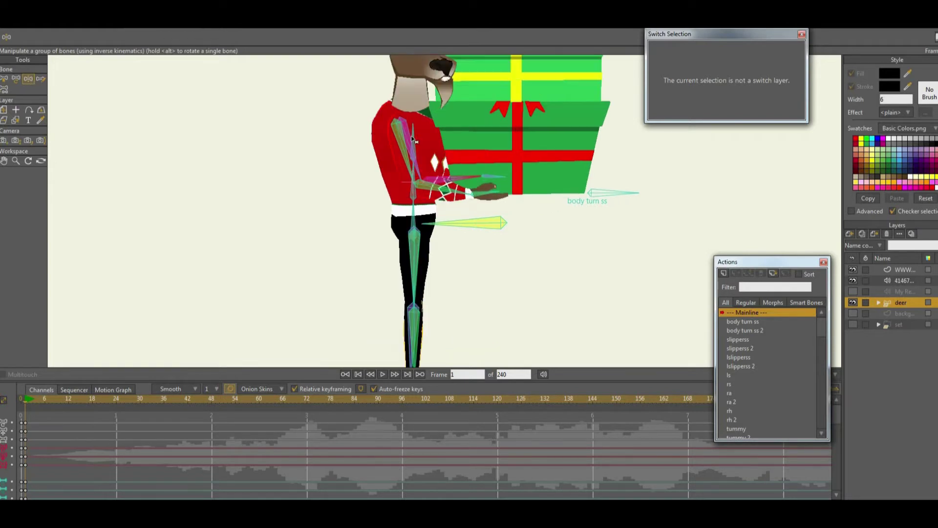
{"action": "mouse_move", "coordinate": [409, 136]}
{"action": "left_mouse_down"}
{"action": "mouse_move", "coordinate": [424, 142]}
{"action": "mouse_move", "coordinate": [404, 131]}
{"action": "mouse_move", "coordinate": [411, 139]}
{"action": "left_mouse_up"}
{"action": "left_click_drag", "start_coordinate": [407, 197], "coordinate": [410, 185]}
{"action": "scroll", "coordinate": [393, 147], "scroll_direction": "down", "scroll_amount": 5}
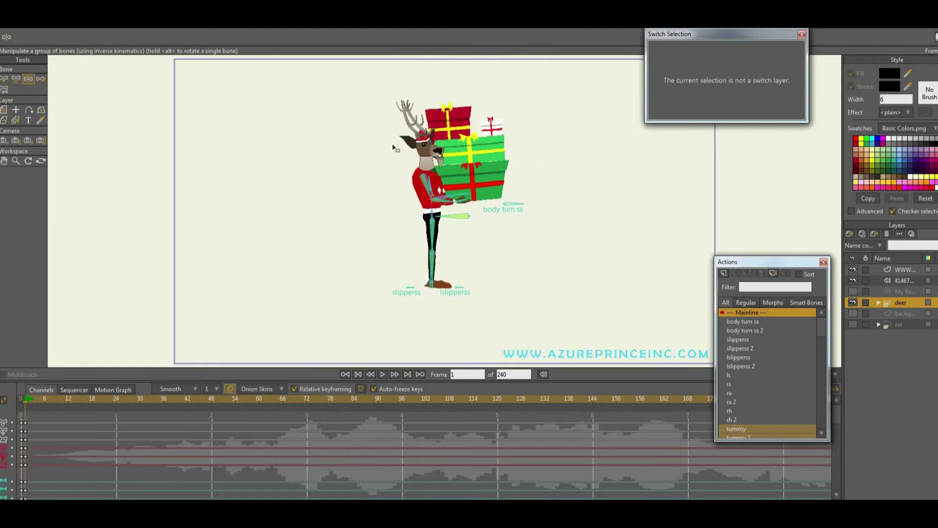
Pose the legs at frame 1 with the green-boned leg raised forward, knee bent, and the purple-boned leg standing beneath the body
{"action": "scroll", "coordinate": [394, 148], "scroll_direction": "up", "scroll_amount": 2}
{"action": "scroll", "coordinate": [395, 147], "scroll_direction": "up", "scroll_amount": 1}
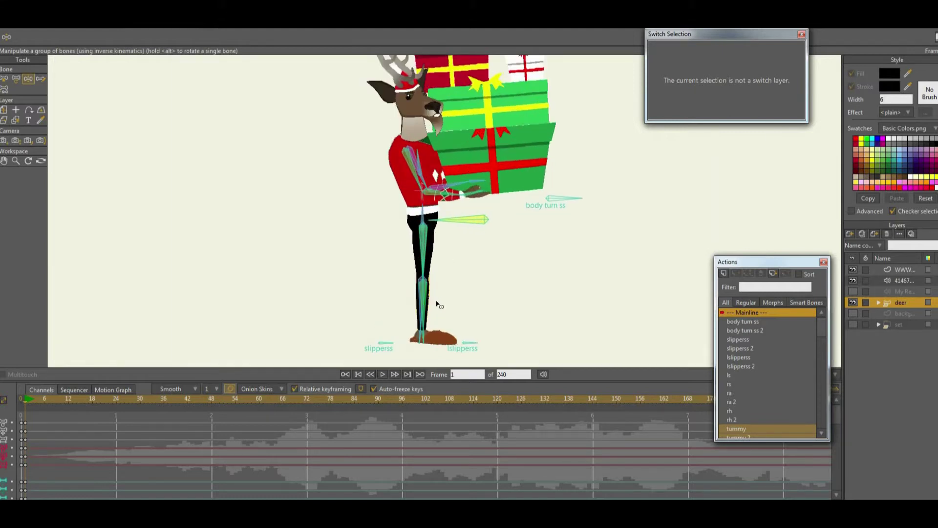
{"action": "left_click_drag", "start_coordinate": [424, 320], "coordinate": [369, 271]}
{"action": "mouse_move", "coordinate": [454, 309]}
{"action": "left_mouse_down"}
{"action": "mouse_move", "coordinate": [478, 313]}
{"action": "mouse_move", "coordinate": [464, 314]}
{"action": "left_mouse_up"}
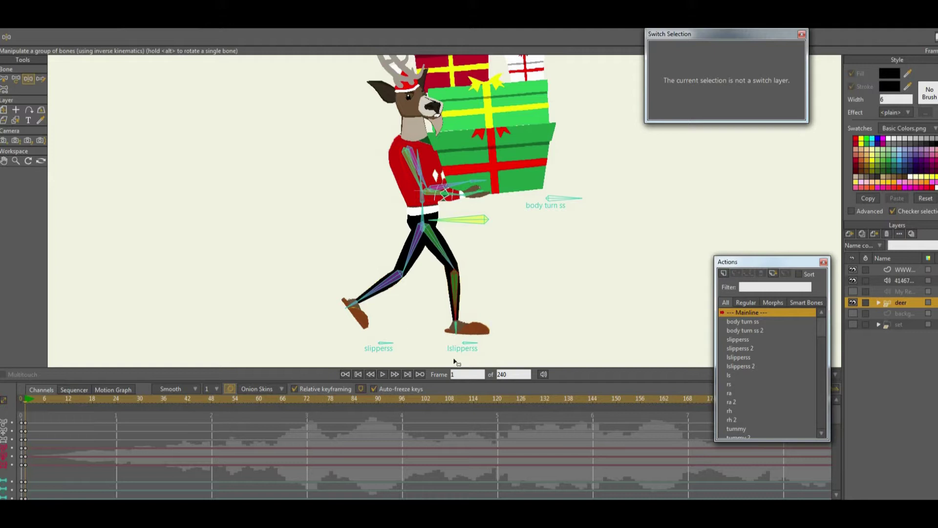
{"action": "left_click_drag", "start_coordinate": [379, 288], "coordinate": [484, 273]}
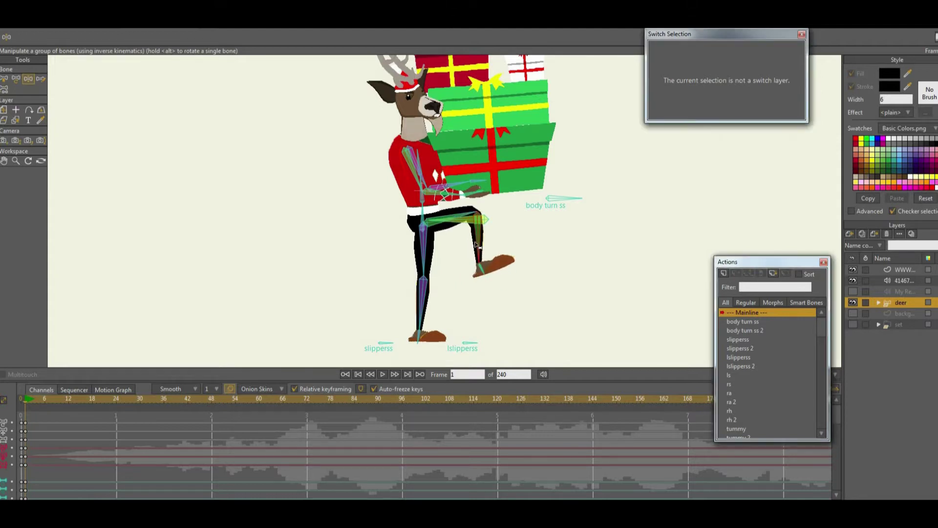
Lean the torso further back, bend the supporting leg's knee forward, and level the raised foot
{"action": "left_click_drag", "start_coordinate": [423, 200], "coordinate": [419, 199]}
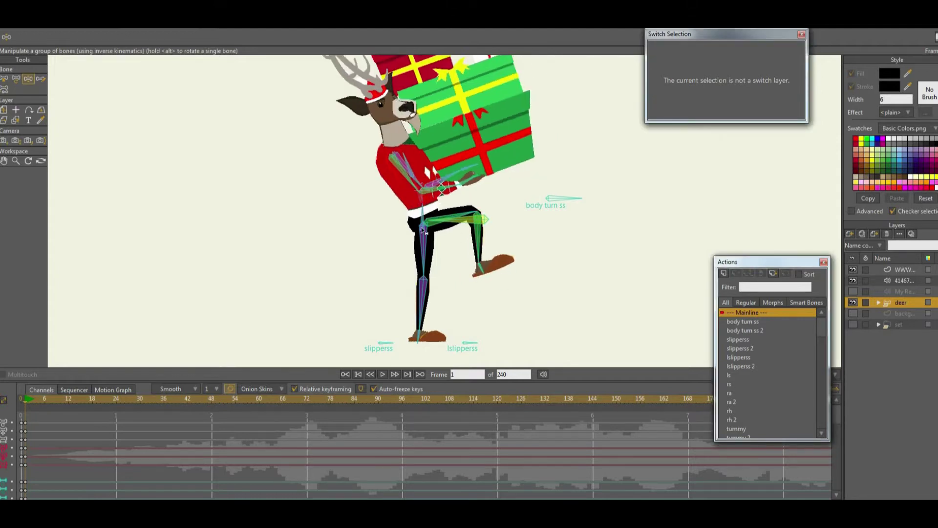
{"action": "left_click_drag", "start_coordinate": [429, 258], "coordinate": [441, 301]}
{"action": "left_click_drag", "start_coordinate": [480, 255], "coordinate": [431, 297]}
{"action": "left_click", "coordinate": [433, 253]}
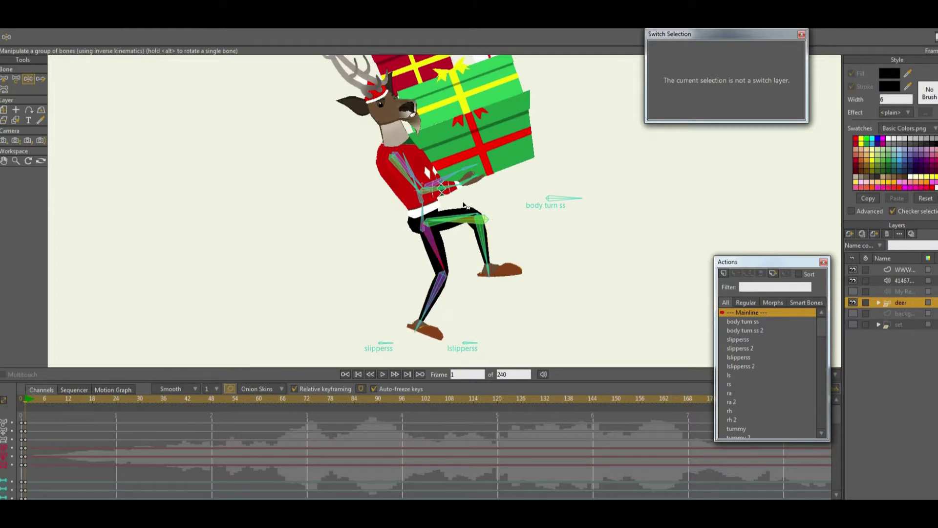
{"action": "scroll", "coordinate": [433, 193], "scroll_direction": "down", "scroll_amount": 2}
{"action": "scroll", "coordinate": [420, 176], "scroll_direction": "up", "scroll_amount": 2}
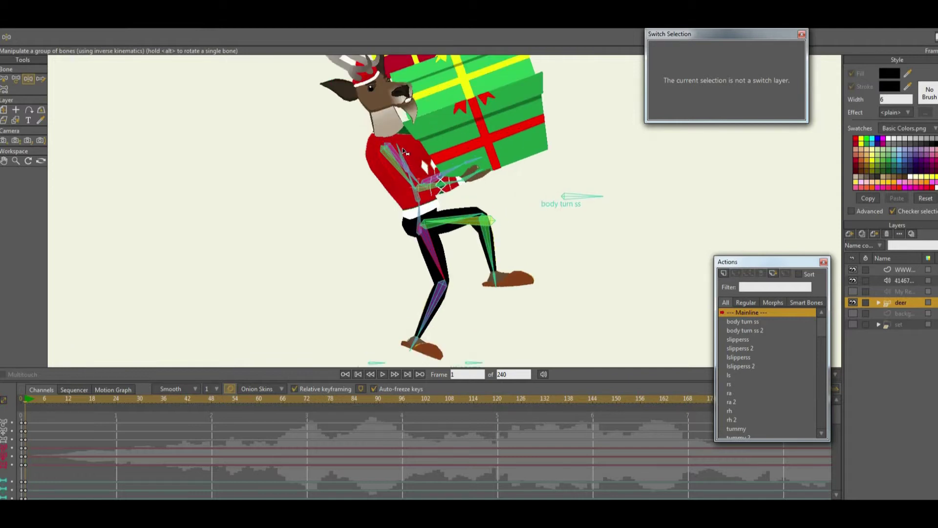
{"action": "left_click_drag", "start_coordinate": [401, 148], "coordinate": [401, 148]}
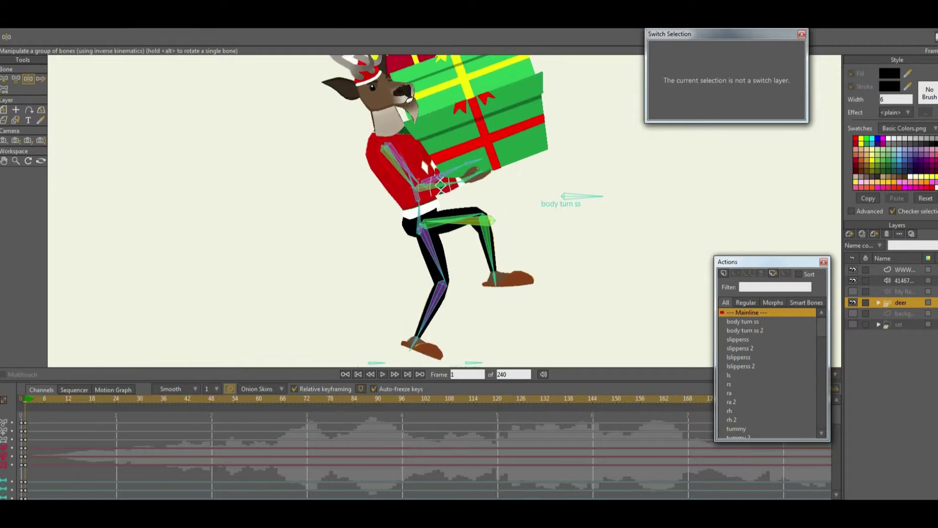
Hide the audio layer and, at frame 24, swing the green-boned leg down beneath the body with its foot trailing behind
{"action": "left_click_drag", "start_coordinate": [39, 401], "coordinate": [6, 401]}
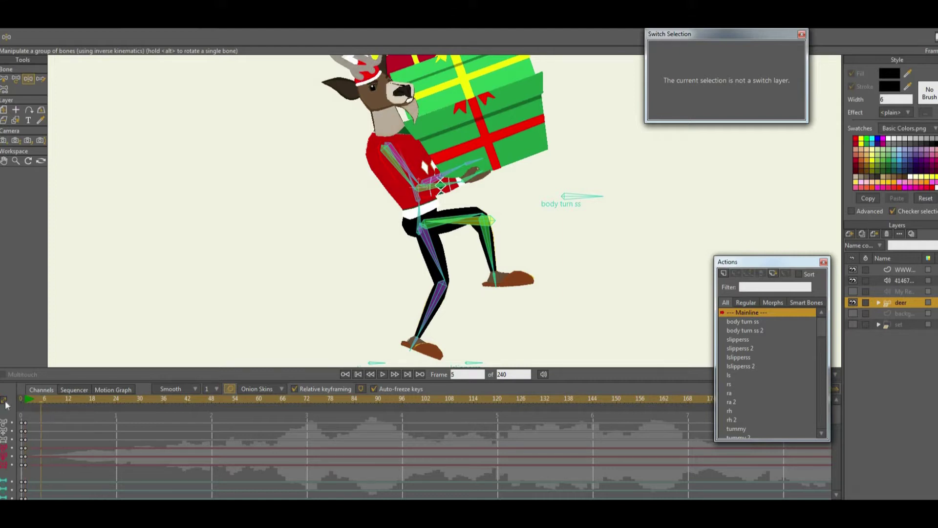
{"action": "left_click", "coordinate": [853, 281]}
{"action": "left_click_drag", "start_coordinate": [27, 401], "coordinate": [118, 407]}
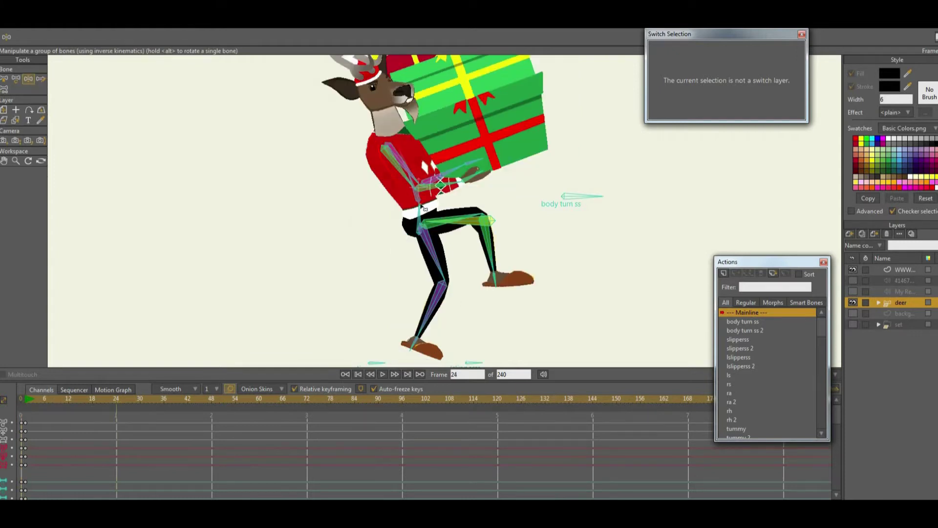
{"action": "left_click_drag", "start_coordinate": [461, 224], "coordinate": [440, 257]}
Turn on onion skins and mark frame 1 as the reference frame
{"action": "left_click", "coordinate": [230, 390]}
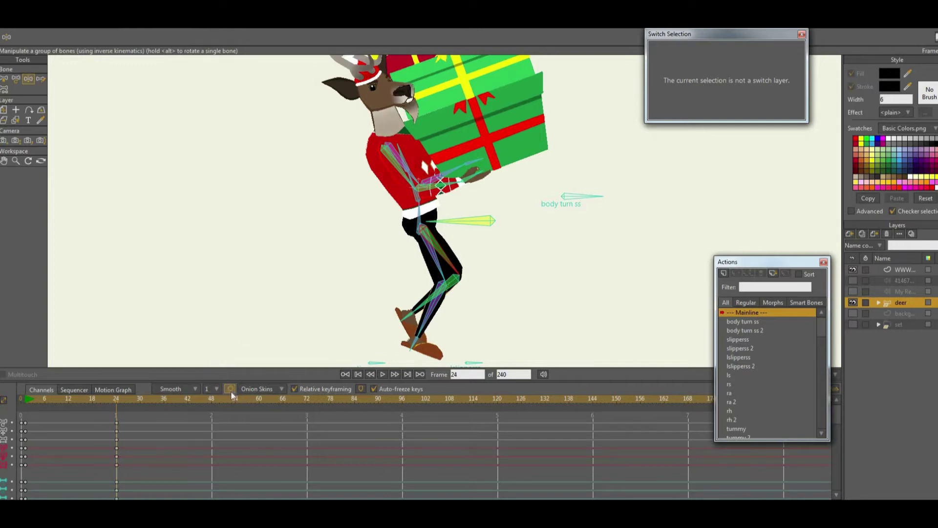
{"action": "left_click", "coordinate": [228, 390]}
{"action": "left_click", "coordinate": [228, 390]}
{"action": "left_click", "coordinate": [28, 404]}
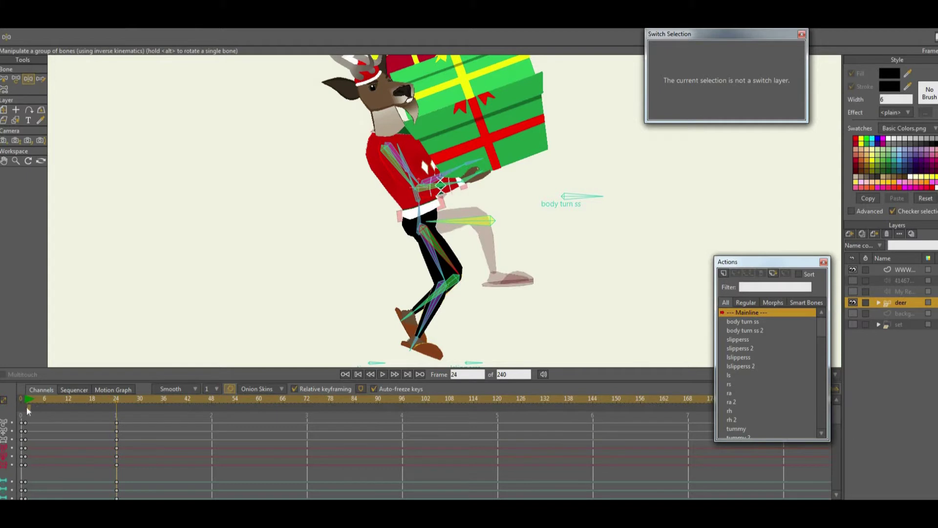
{"action": "left_click", "coordinate": [25, 407]}
{"action": "left_click", "coordinate": [29, 407]}
Raise the purple-boned leg forward at frame 24 and align its foot with the frame 1 onion skin
{"action": "left_click_drag", "start_coordinate": [456, 304], "coordinate": [511, 242]}
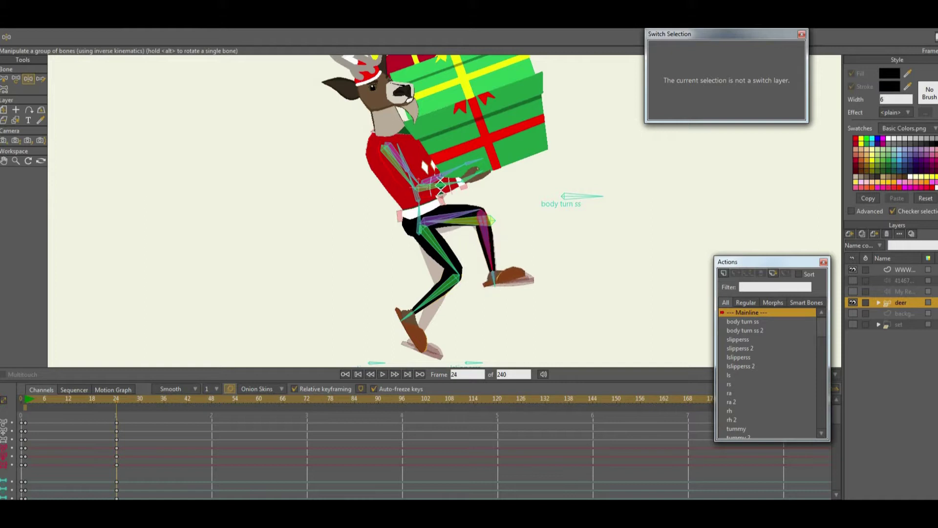
{"action": "left_click", "coordinate": [894, 514]}
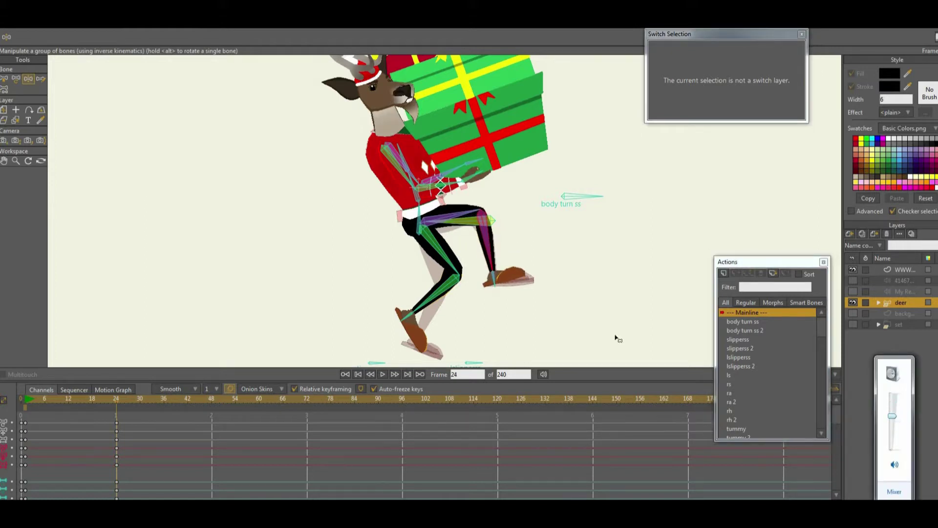
{"action": "left_click", "coordinate": [579, 285]}
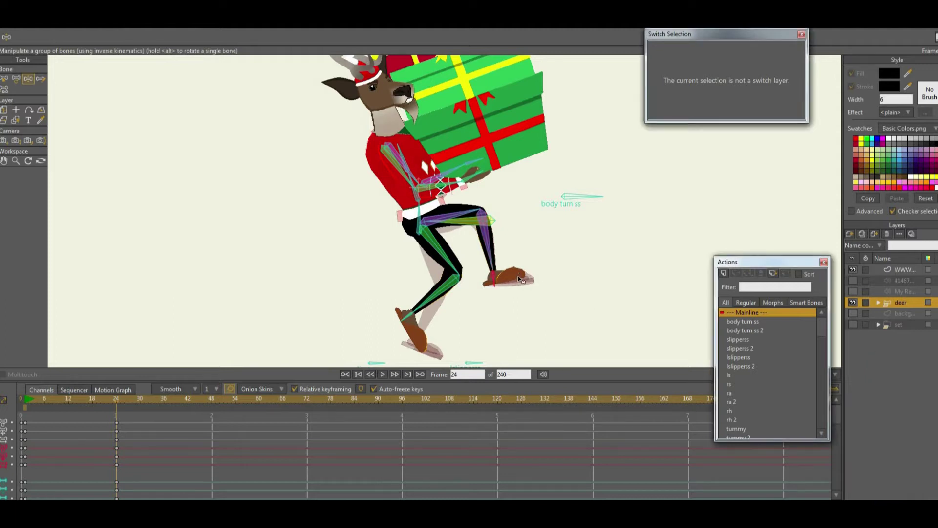
{"action": "left_click_drag", "start_coordinate": [520, 274], "coordinate": [491, 290]}
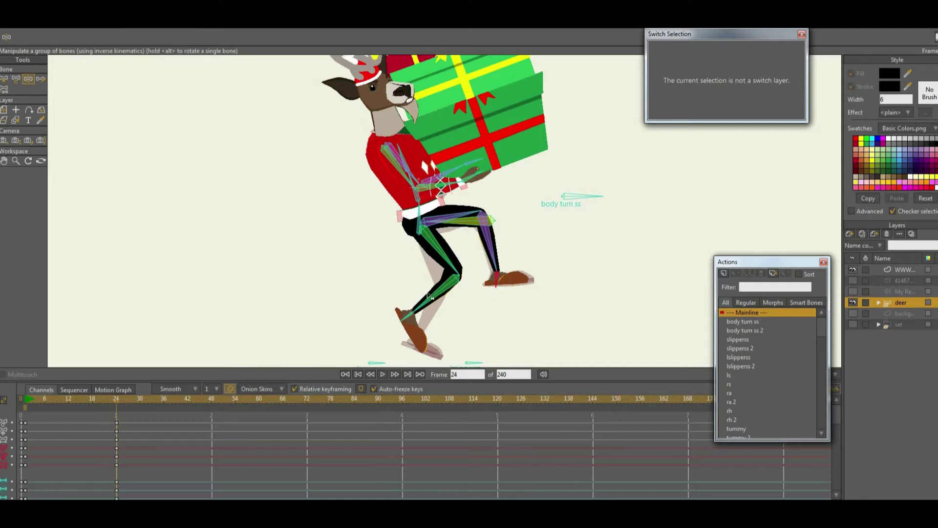
Straighten the green-boned leg at frame 24 and turn its foot to match the frame 1 onion skin
{"action": "left_click_drag", "start_coordinate": [441, 313], "coordinate": [435, 323]}
{"action": "left_click_drag", "start_coordinate": [422, 356], "coordinate": [424, 337]}
{"action": "left_click_drag", "start_coordinate": [414, 348], "coordinate": [430, 326]}
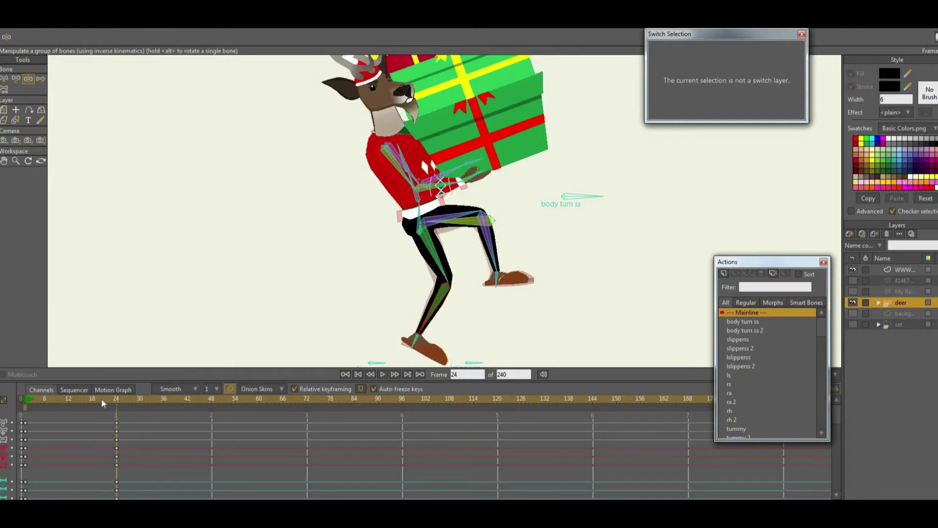
Copy all keyframes of the frame 1 pose to frame 48
{"action": "left_click_drag", "start_coordinate": [101, 400], "coordinate": [212, 409]}
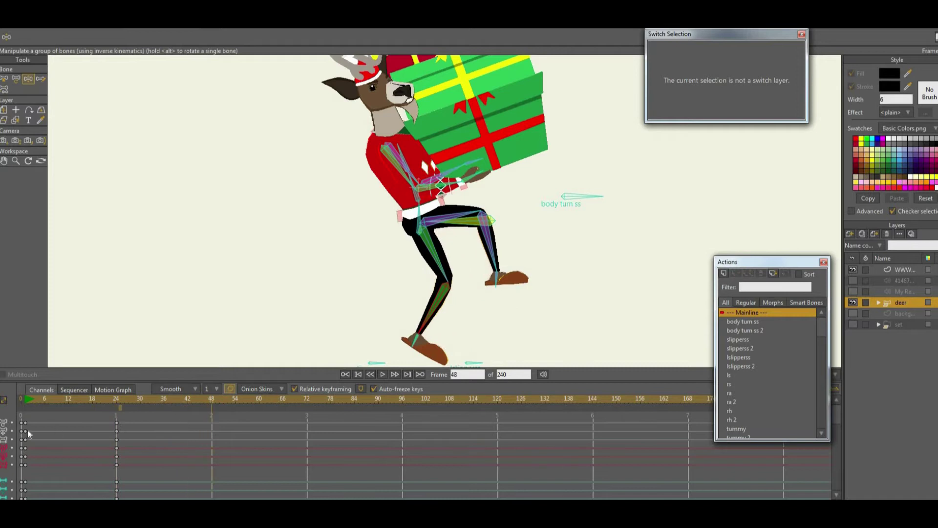
{"action": "left_click_drag", "start_coordinate": [34, 421], "coordinate": [27, 468]}
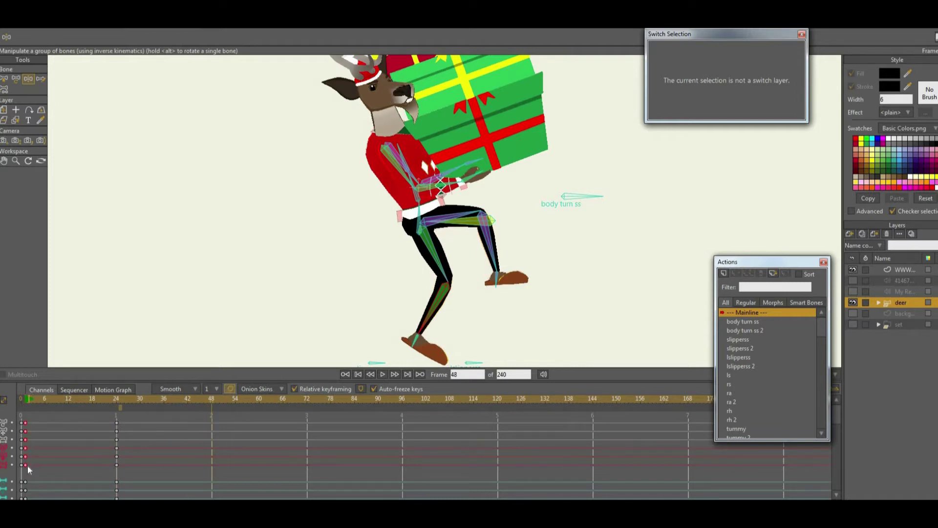
{"action": "key", "text": "ctrl+v"}
{"action": "mouse_move", "coordinate": [212, 400]}
{"action": "left_mouse_down"}
{"action": "mouse_move", "coordinate": [30, 397]}
{"action": "mouse_move", "coordinate": [213, 397]}
{"action": "left_mouse_up"}
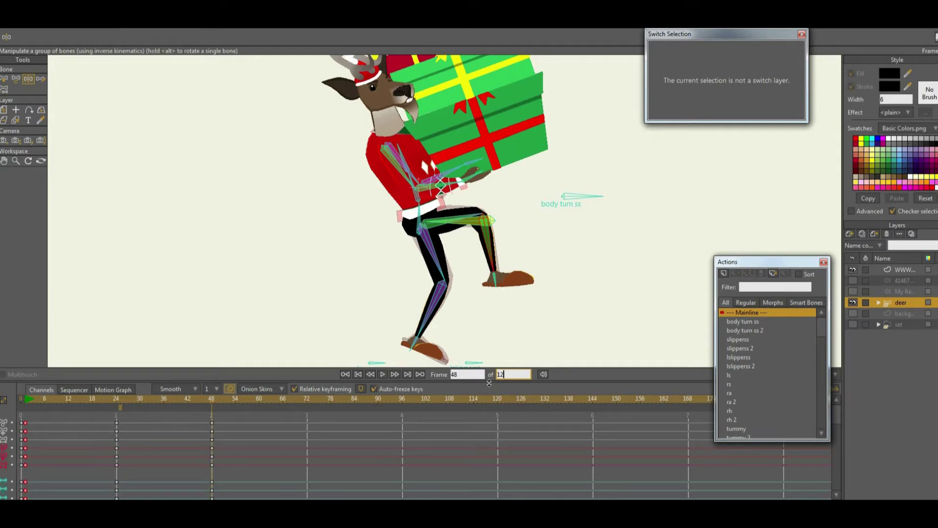
Set the animation's total length to 120 frames
{"action": "key", "text": "Return"}
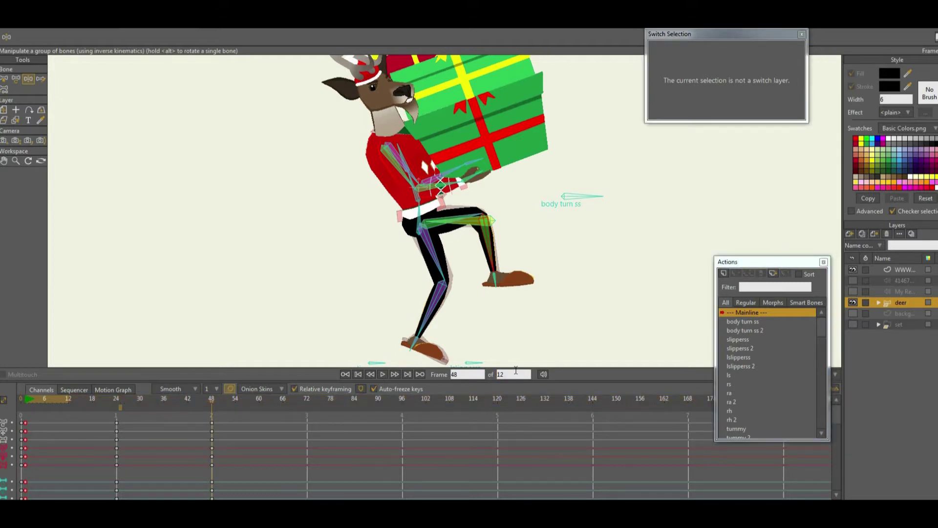
{"action": "left_click", "coordinate": [517, 375]}
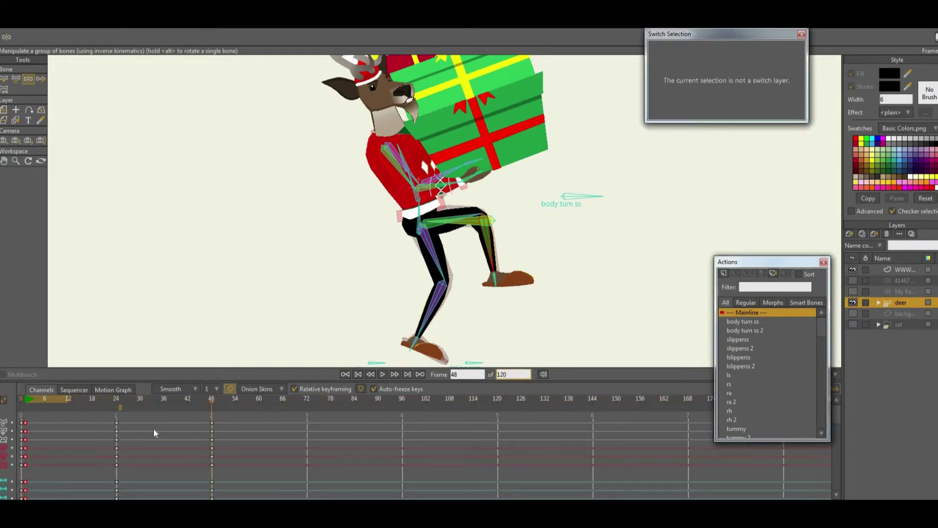
{"action": "key", "text": "Return"}
At frame 12, extend the purple-boned leg straight beneath the body with its foot flat, and raise the body with the hip bone
{"action": "left_click_drag", "start_coordinate": [152, 400], "coordinate": [40, 405]}
{"action": "left_click", "coordinate": [69, 403]}
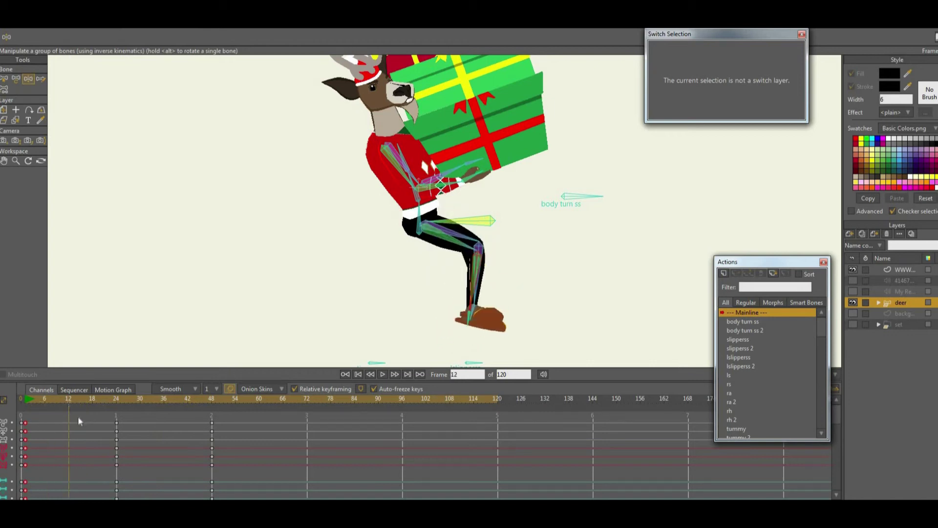
{"action": "left_click", "coordinate": [78, 418]}
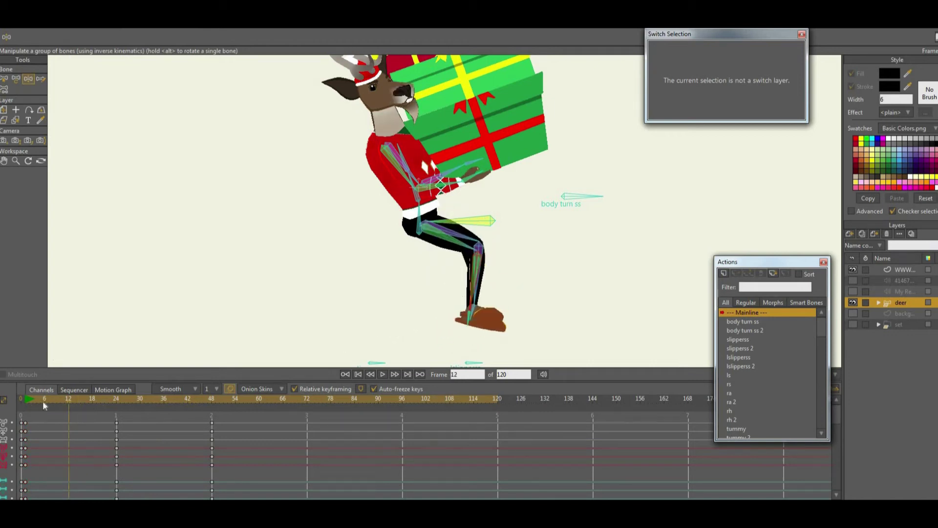
{"action": "left_click", "coordinate": [22, 403]}
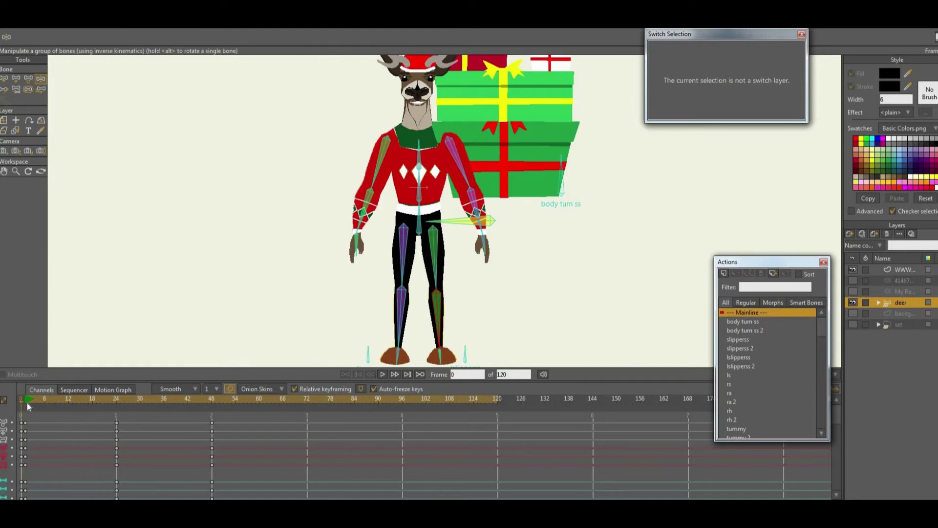
{"action": "left_click_drag", "start_coordinate": [38, 404], "coordinate": [69, 409]}
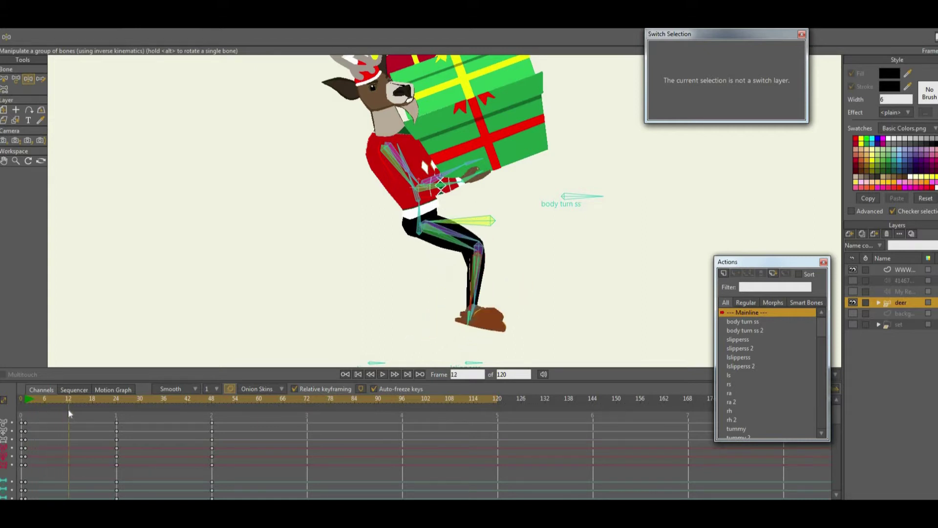
{"action": "left_click_drag", "start_coordinate": [486, 293], "coordinate": [421, 329]}
{"action": "left_click_drag", "start_coordinate": [490, 220], "coordinate": [506, 207]}
{"action": "mouse_move", "coordinate": [400, 336]}
{"action": "left_mouse_down"}
{"action": "mouse_move", "coordinate": [407, 344]}
{"action": "mouse_move", "coordinate": [399, 335]}
{"action": "left_mouse_up"}
At frame 36, extend the green-boned leg straight beneath the body and lift the purple-boned leg forward with a bent knee
{"action": "left_click_drag", "start_coordinate": [43, 399], "coordinate": [166, 394]}
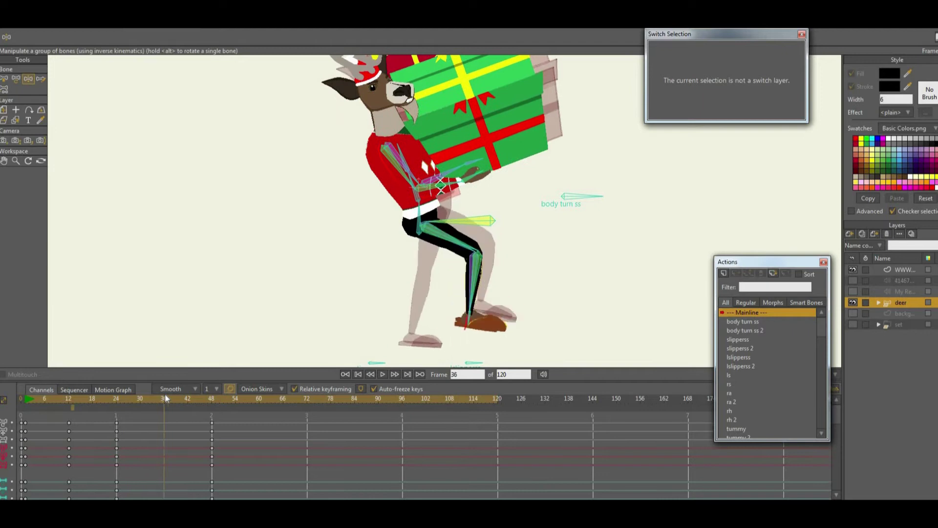
{"action": "left_click_drag", "start_coordinate": [485, 276], "coordinate": [427, 336]}
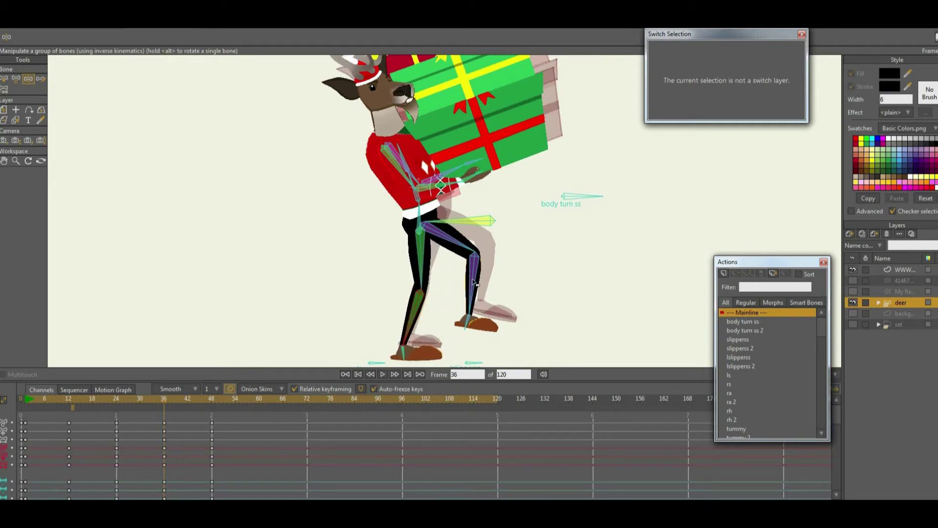
{"action": "left_click_drag", "start_coordinate": [473, 288], "coordinate": [484, 269]}
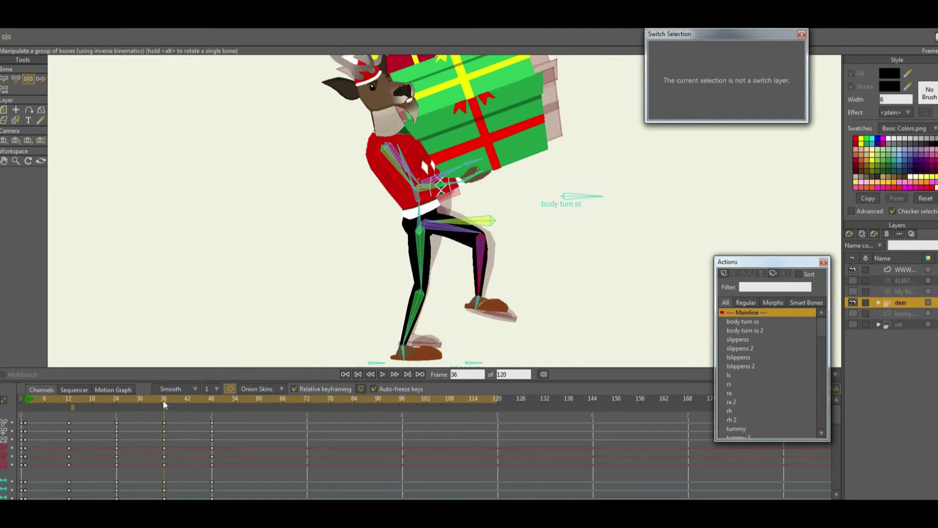
Scrub and play the animation to review the walk up to frame 48
{"action": "mouse_move", "coordinate": [201, 400]}
{"action": "left_mouse_down"}
{"action": "mouse_move", "coordinate": [178, 398]}
{"action": "mouse_move", "coordinate": [199, 398]}
{"action": "left_mouse_up"}
{"action": "left_click", "coordinate": [27, 398]}
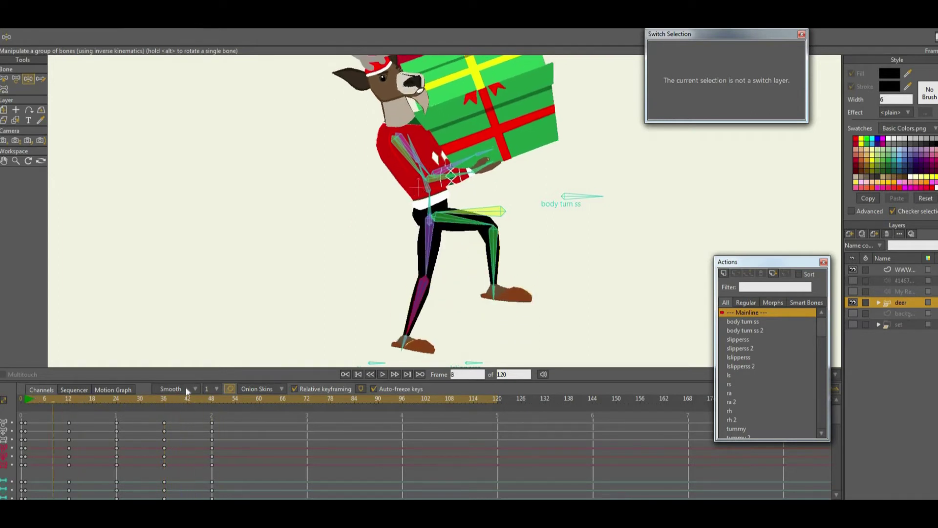
{"action": "left_click", "coordinate": [383, 374]}
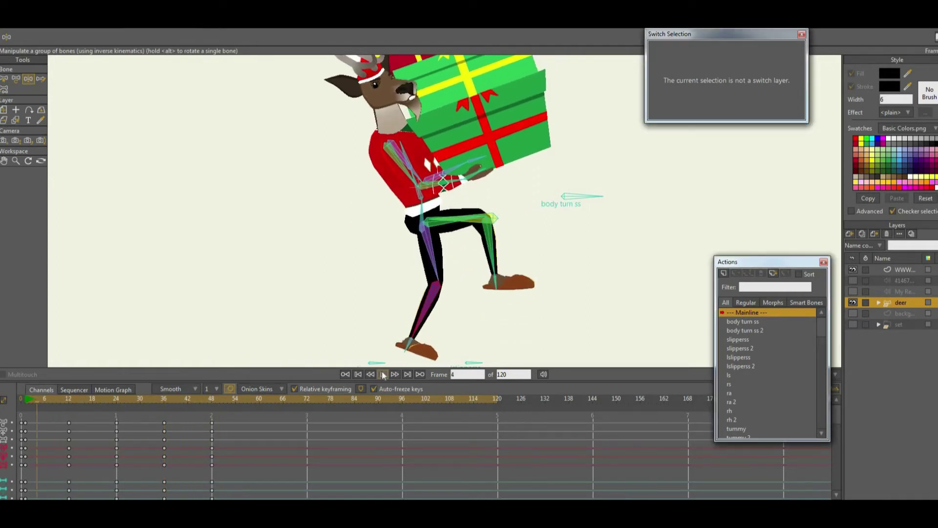
{"action": "left_click", "coordinate": [384, 374]}
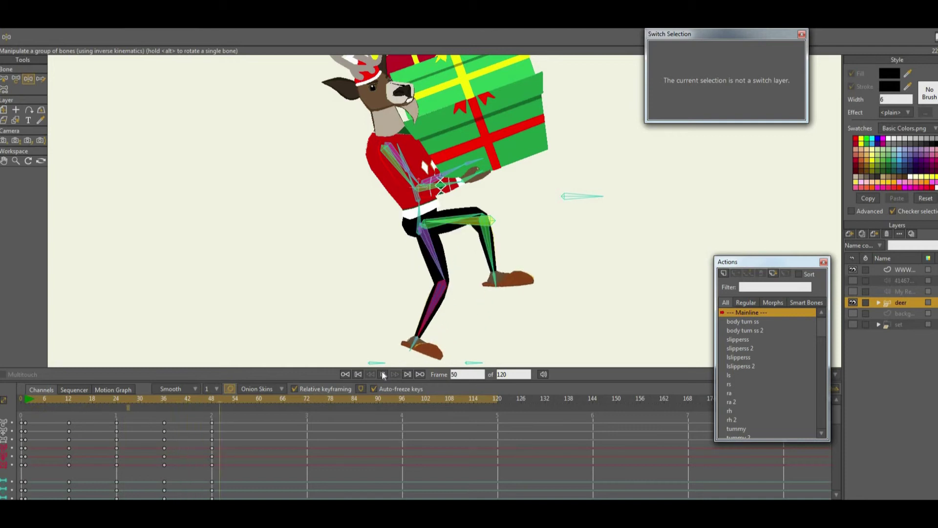
{"action": "left_click", "coordinate": [383, 374]}
Apply Cycle interpolation to the frame 48 keyframes, looping back to absolute frame 2, and play the looped walk
{"action": "key", "text": "alt+Left"}
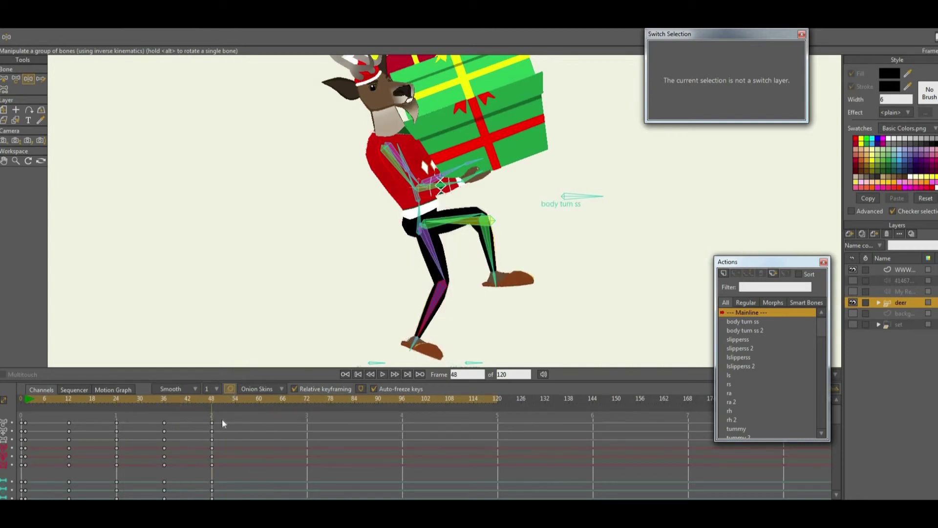
{"action": "left_click_drag", "start_coordinate": [224, 420], "coordinate": [211, 466]}
{"action": "right_click", "coordinate": [212, 465]}
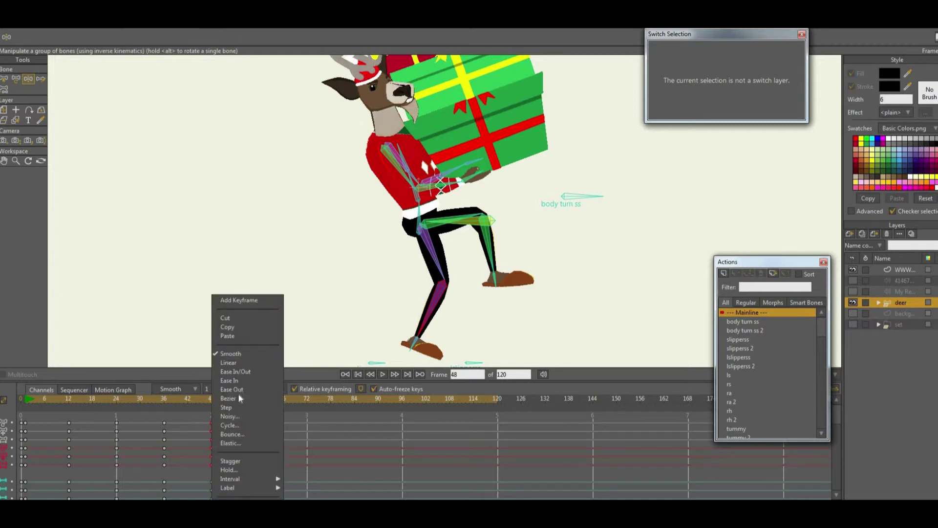
{"action": "left_click", "coordinate": [244, 425]}
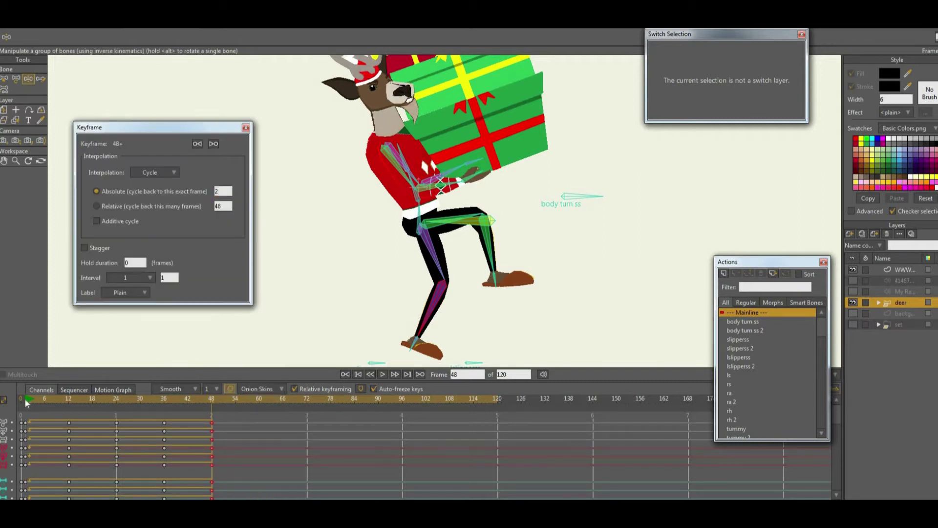
{"action": "left_click", "coordinate": [346, 374]}
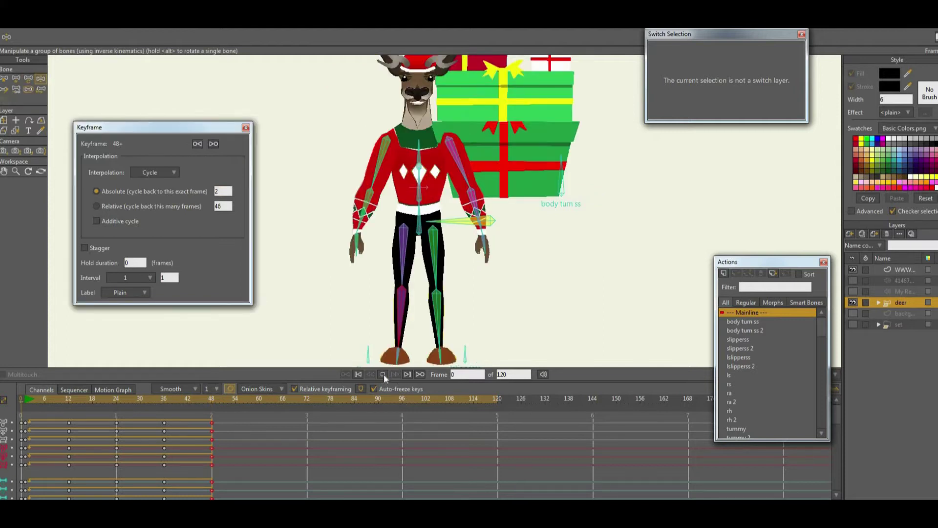
{"action": "left_click", "coordinate": [383, 374]}
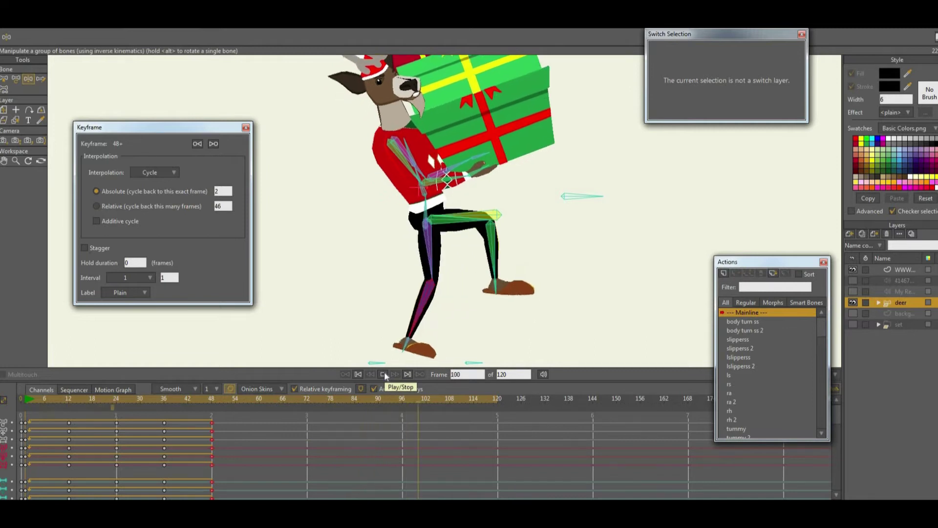
{"action": "left_click", "coordinate": [384, 375]}
At frame 12, plant the green-boned leg beneath the body and lift the purple-boned leg with its knee bent and foot trailing
{"action": "mouse_move", "coordinate": [69, 398]}
{"action": "left_mouse_down"}
{"action": "mouse_move", "coordinate": [37, 402]}
{"action": "mouse_move", "coordinate": [82, 403]}
{"action": "mouse_move", "coordinate": [69, 403]}
{"action": "left_mouse_up"}
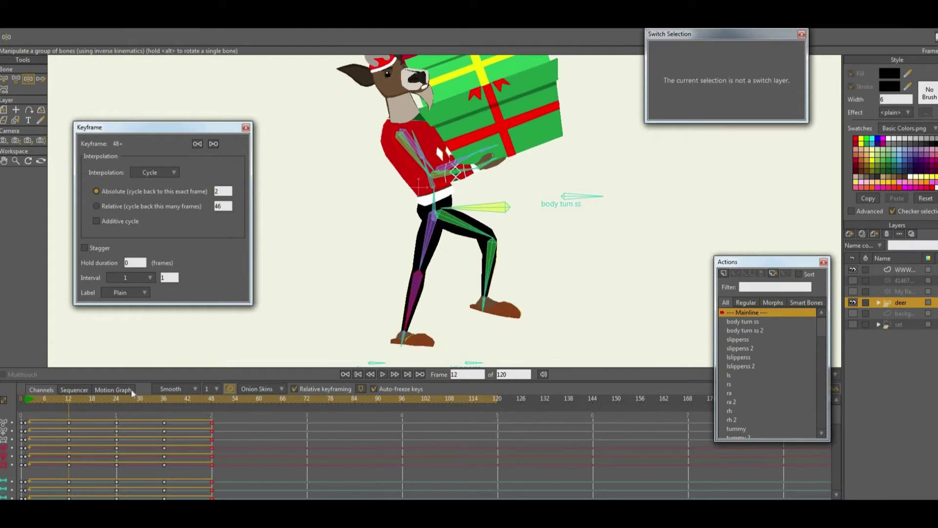
{"action": "left_click_drag", "start_coordinate": [487, 282], "coordinate": [472, 331]}
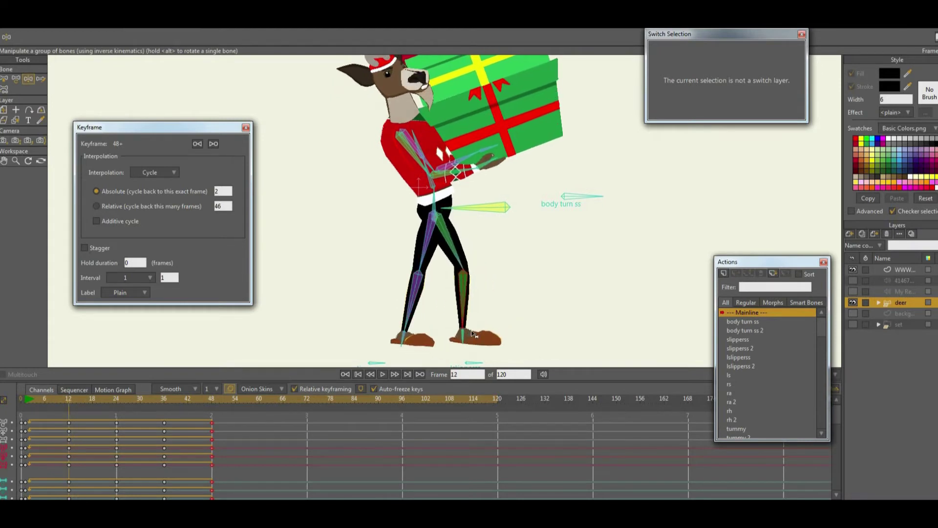
{"action": "left_click_drag", "start_coordinate": [419, 253], "coordinate": [453, 224]}
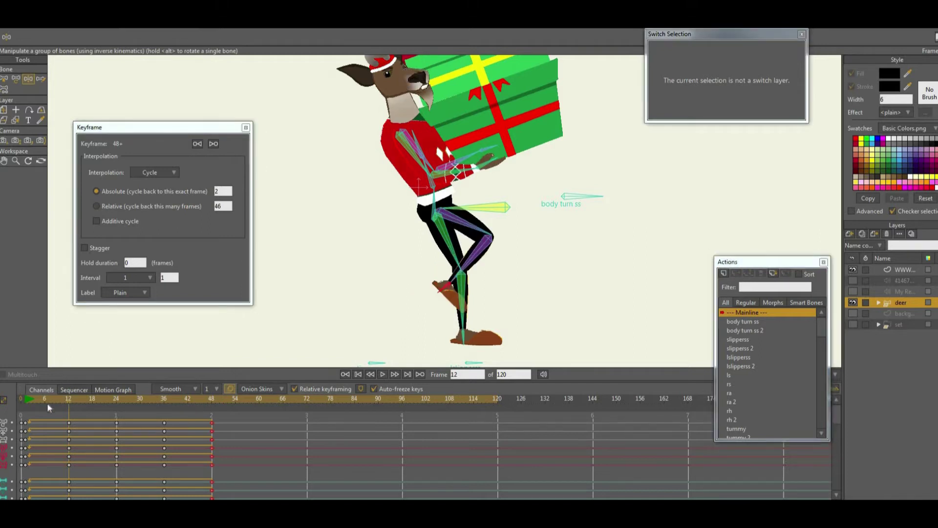
At frame 36, raise the green-boned leg forward with toes up and angle the purple-boned shin back, following the frame 24 onion skin
{"action": "left_click", "coordinate": [28, 404]}
{"action": "left_click_drag", "start_coordinate": [57, 406], "coordinate": [163, 410]}
{"action": "left_click_drag", "start_coordinate": [483, 285], "coordinate": [448, 333]}
{"action": "left_click_drag", "start_coordinate": [415, 306], "coordinate": [488, 268]}
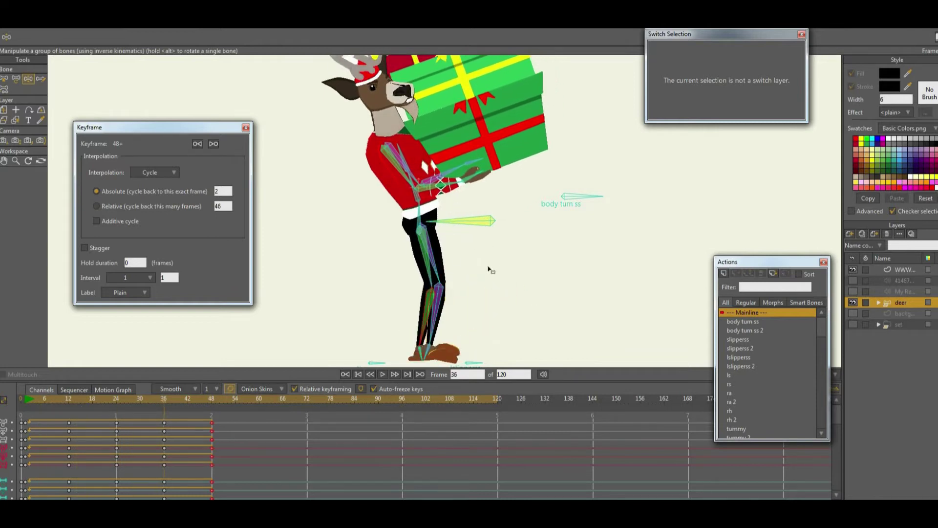
{"action": "left_click", "coordinate": [116, 406]}
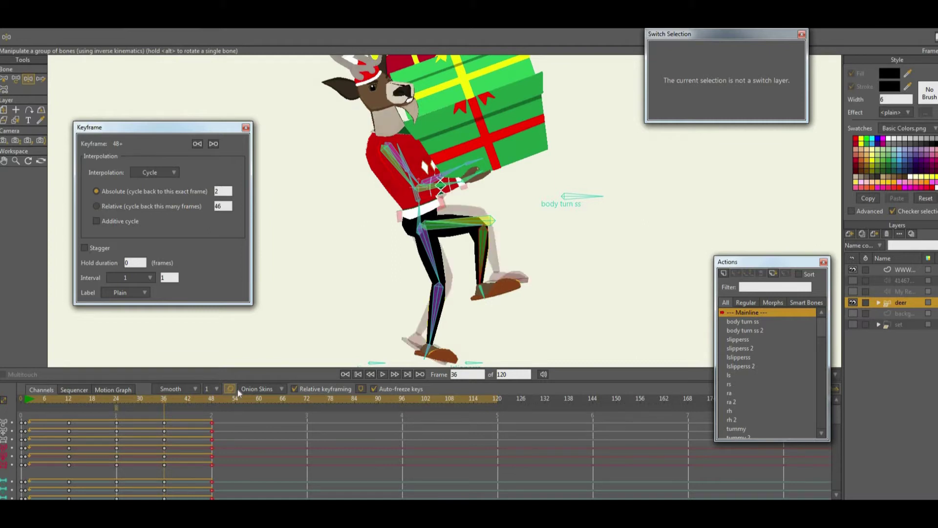
{"action": "left_click_drag", "start_coordinate": [417, 312], "coordinate": [434, 318]}
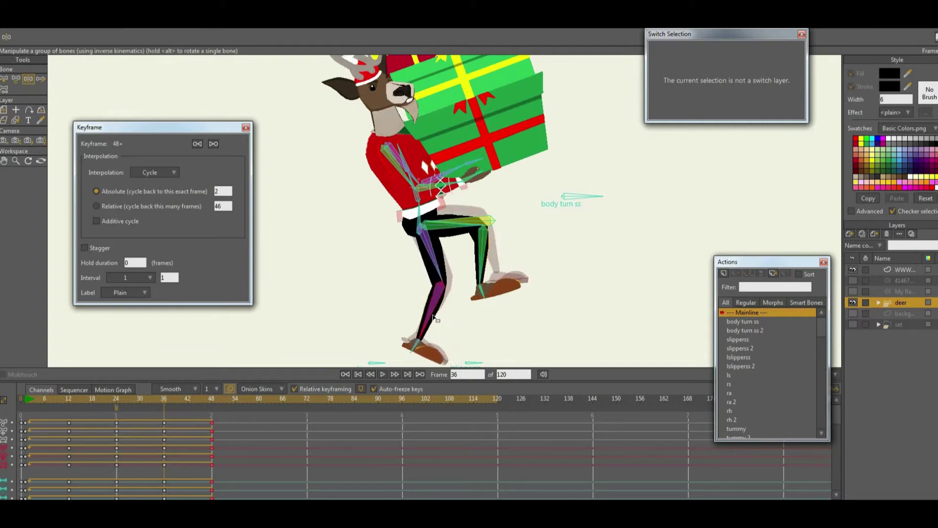
{"action": "left_click_drag", "start_coordinate": [497, 275], "coordinate": [499, 259]}
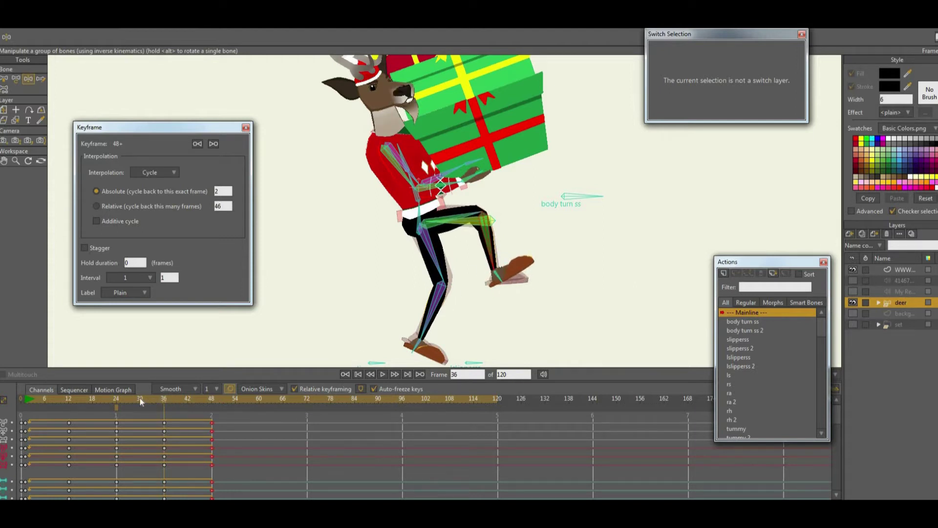
Scrub to frame 48 and play the animation from the start to check the revised leg poses
{"action": "left_click_drag", "start_coordinate": [140, 399], "coordinate": [214, 398]}
{"action": "left_click", "coordinate": [345, 374]}
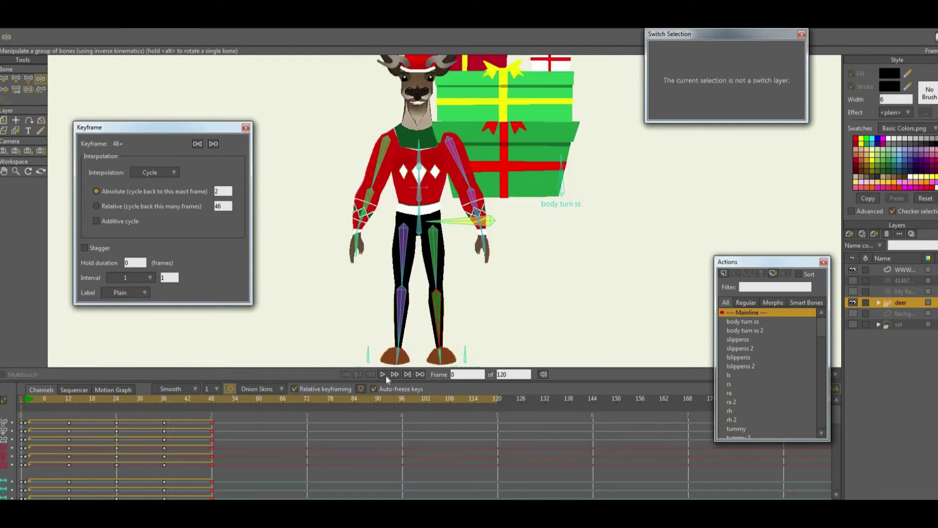
{"action": "left_click", "coordinate": [383, 375]}
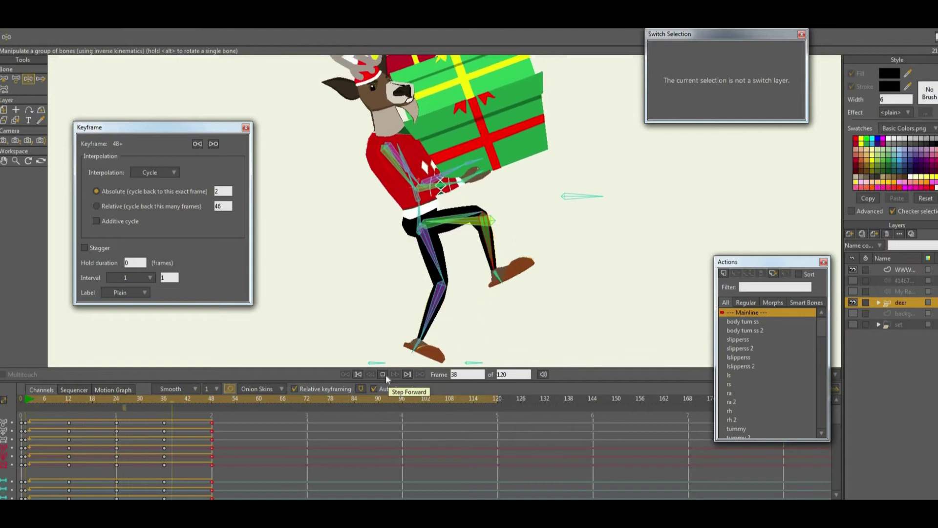
{"action": "left_click", "coordinate": [384, 374]}
At frame 12, swing the green-boned supporting leg back beneath the body, raise the body with the hip bone, and scrub to frame 36
{"action": "left_click", "coordinate": [118, 398]}
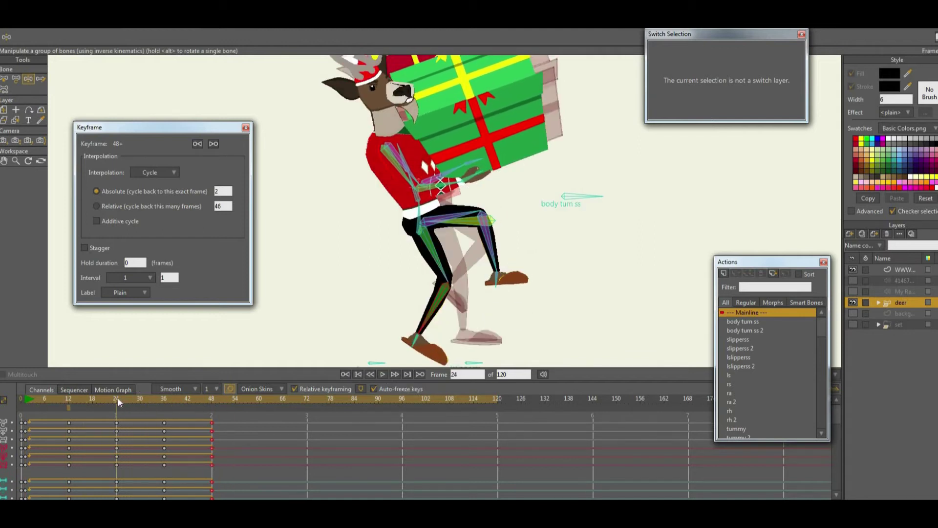
{"action": "left_click_drag", "start_coordinate": [67, 398], "coordinate": [167, 397]}
{"action": "left_click", "coordinate": [68, 402]}
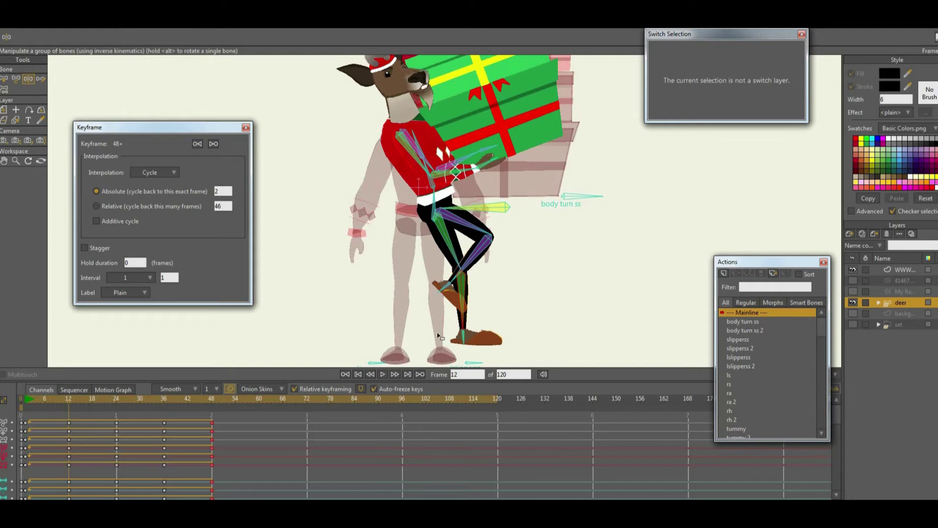
{"action": "left_click_drag", "start_coordinate": [439, 336], "coordinate": [417, 348]}
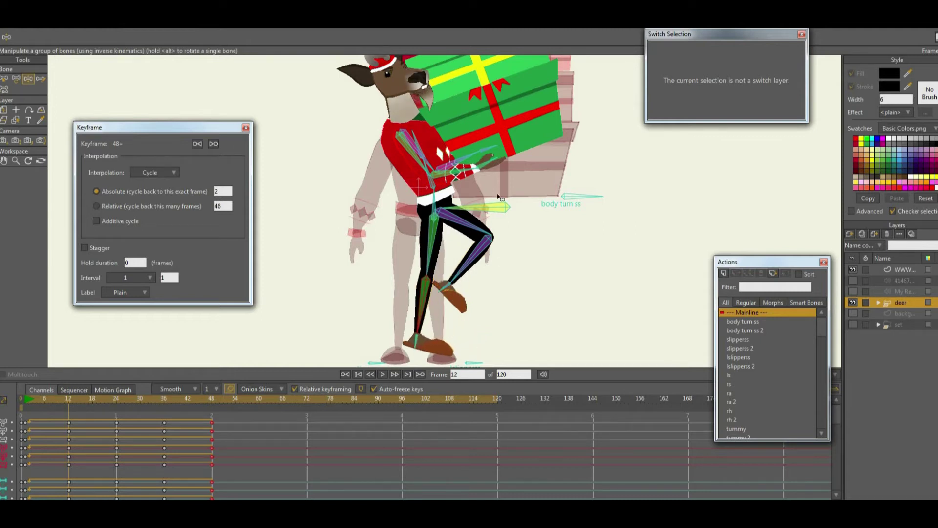
{"action": "left_click_drag", "start_coordinate": [490, 205], "coordinate": [503, 191]}
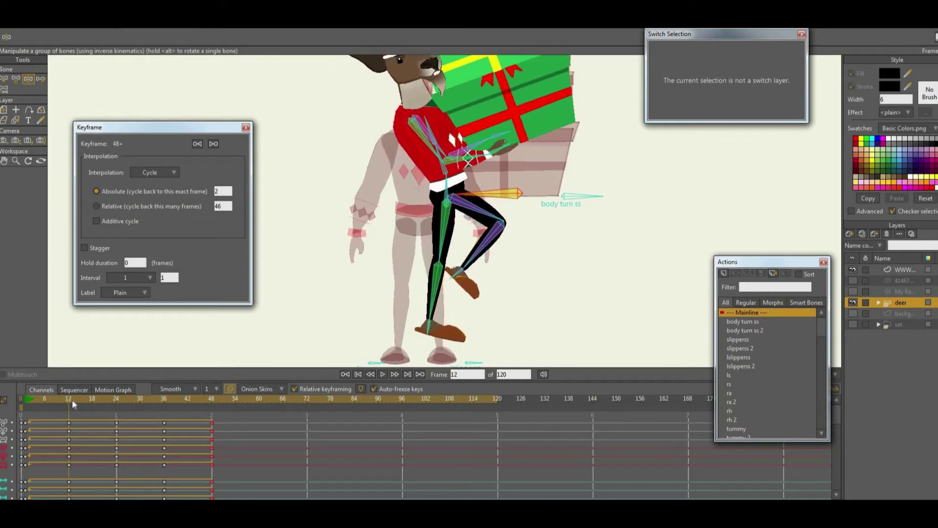
{"action": "left_click_drag", "start_coordinate": [72, 400], "coordinate": [139, 401]}
{"action": "left_click_drag", "start_coordinate": [41, 404], "coordinate": [166, 401]}
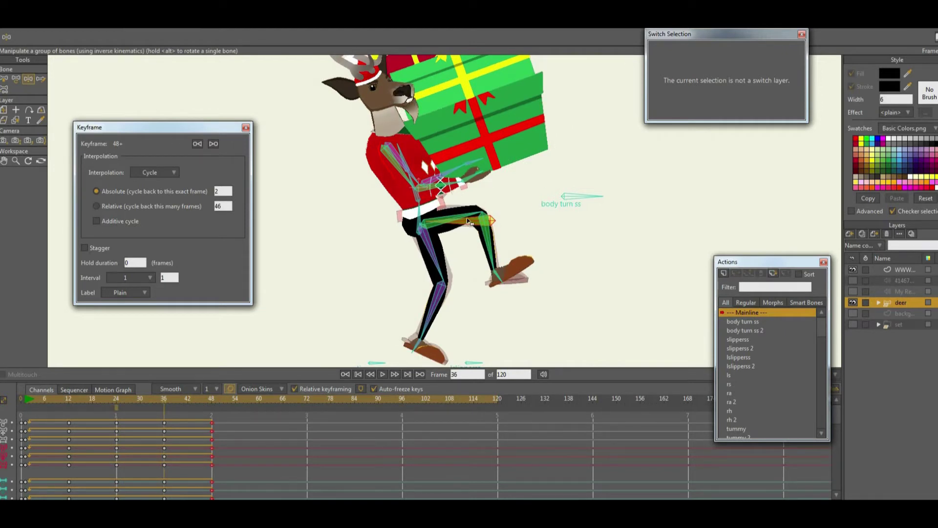
At frame 36, raise the body with the hip bone and swing the purple-boned supporting leg back beneath it
{"action": "left_click_drag", "start_coordinate": [468, 218], "coordinate": [473, 204]}
{"action": "left_click_drag", "start_coordinate": [436, 299], "coordinate": [421, 307]}
{"action": "left_click_drag", "start_coordinate": [418, 346], "coordinate": [415, 351]}
Play the walk cycle from the start, stop it, and examine the pose at frame 24
{"action": "left_click_drag", "start_coordinate": [178, 401], "coordinate": [25, 413]}
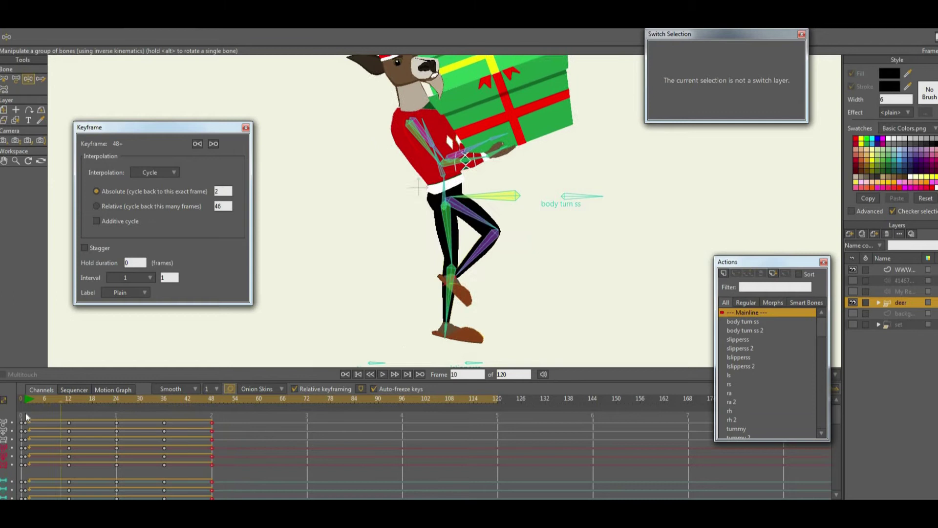
{"action": "left_click", "coordinate": [383, 374]}
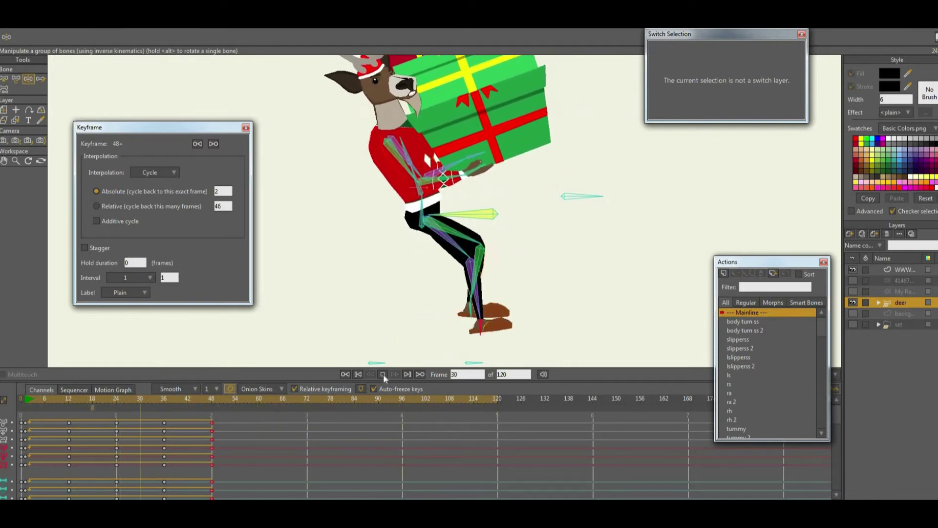
{"action": "left_click", "coordinate": [383, 374]}
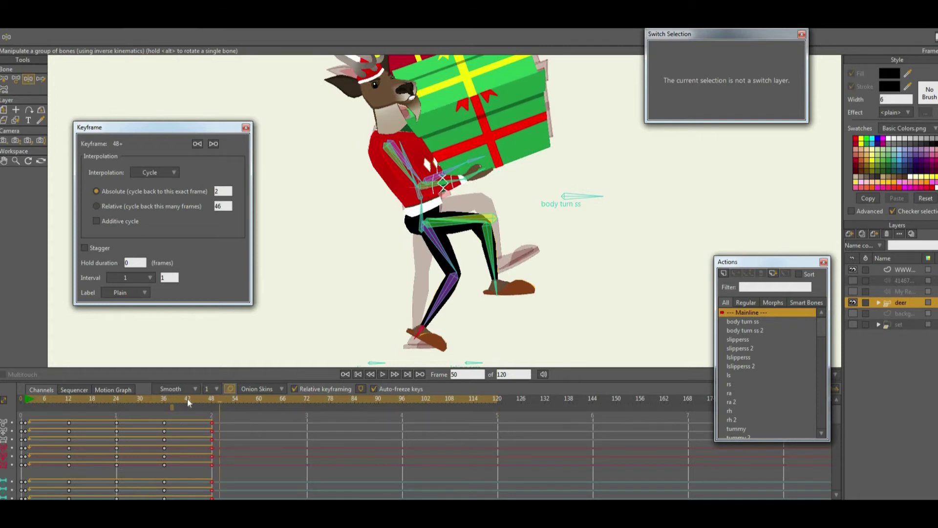
{"action": "left_click_drag", "start_coordinate": [187, 399], "coordinate": [111, 406]}
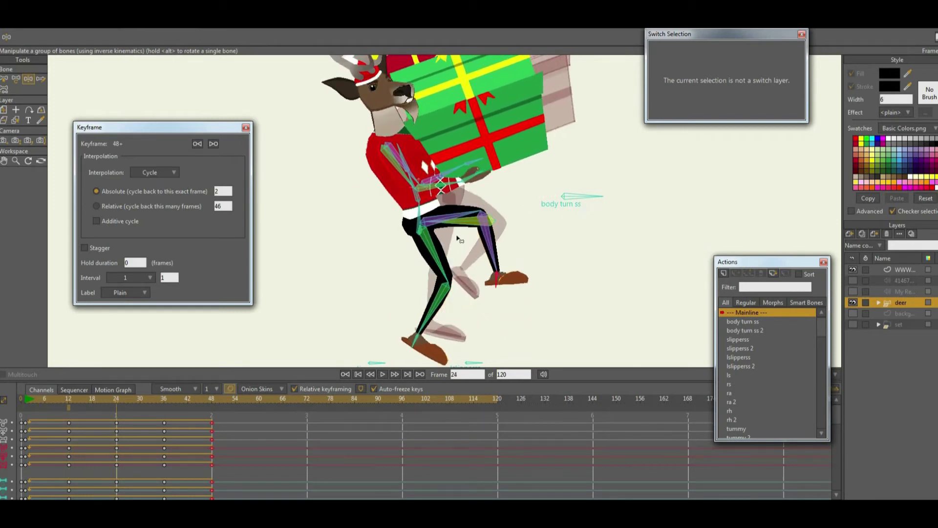
{"action": "scroll", "coordinate": [469, 234], "scroll_direction": "down", "scroll_amount": 5}
{"action": "scroll", "coordinate": [469, 234], "scroll_direction": "up", "scroll_amount": 3}
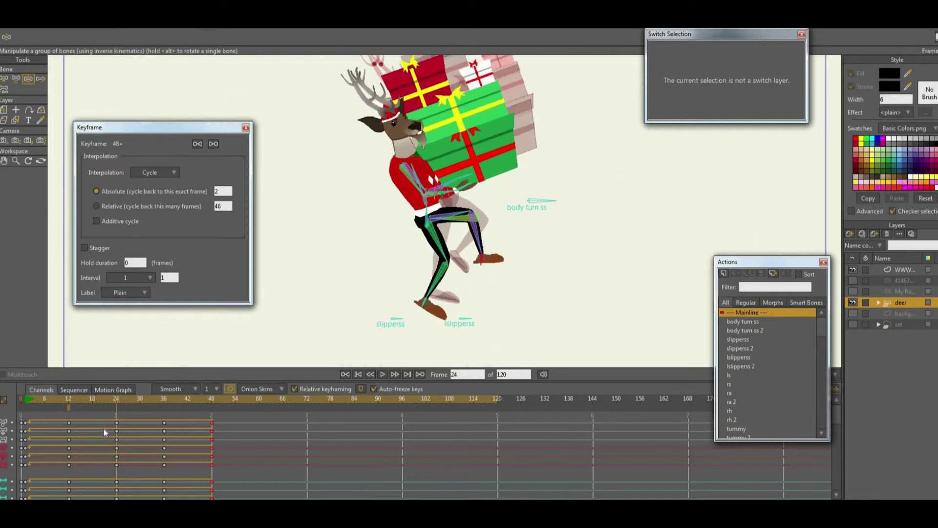
Delete all the walk keyframes up to frame 48 and turn the deer with the body turn ss bone at frame 1
{"action": "left_click_drag", "start_coordinate": [224, 417], "coordinate": [22, 468]}
{"action": "key", "text": "Delete"}
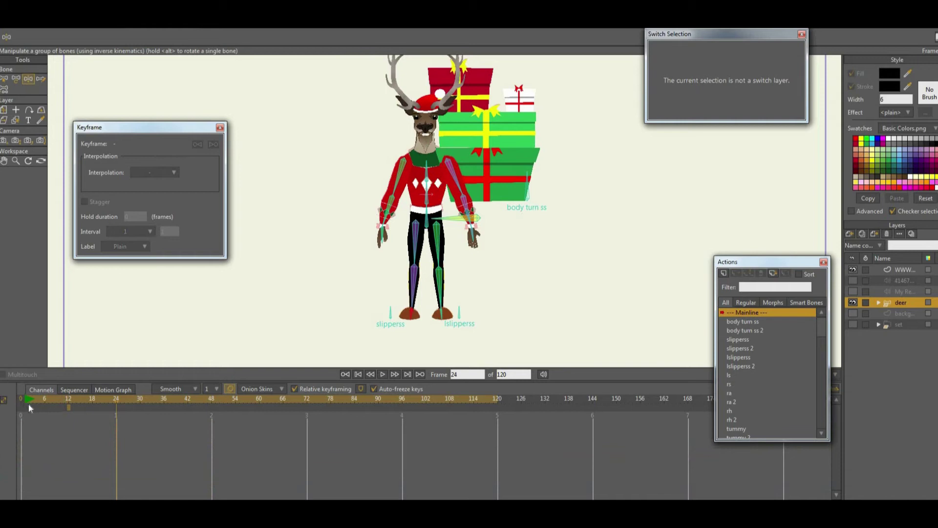
{"action": "left_click", "coordinate": [21, 400]}
{"action": "mouse_move", "coordinate": [24, 401]}
{"action": "left_mouse_down"}
{"action": "mouse_move", "coordinate": [110, 398]}
{"action": "mouse_move", "coordinate": [23, 401]}
{"action": "left_mouse_up"}
{"action": "left_click", "coordinate": [25, 400]}
{"action": "left_click_drag", "start_coordinate": [527, 178], "coordinate": [556, 201]}
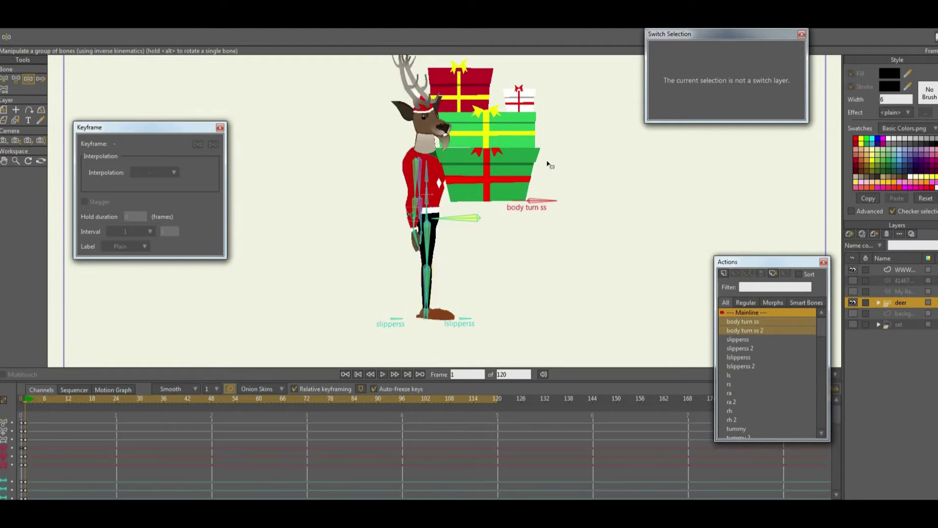
{"action": "left_click_drag", "start_coordinate": [528, 232], "coordinate": [528, 243]}
{"action": "left_click_drag", "start_coordinate": [544, 180], "coordinate": [597, 269]}
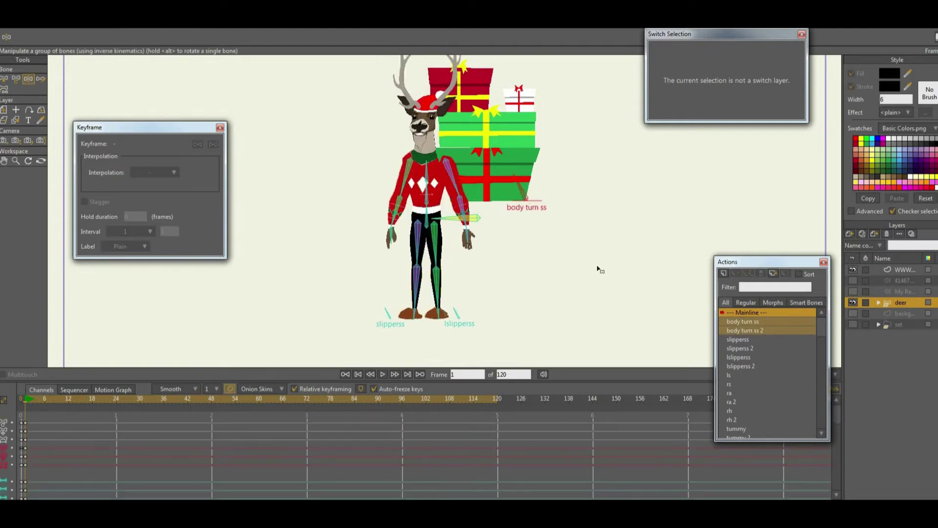
At frame 1, pose the side-view deer holding the presents, with the purple-boned leg forward and the green-boned leg trailing
{"action": "left_click_drag", "start_coordinate": [421, 230], "coordinate": [406, 194]}
{"action": "left_click_drag", "start_coordinate": [428, 280], "coordinate": [458, 314]}
{"action": "left_click_drag", "start_coordinate": [405, 295], "coordinate": [396, 291]}
At frame 24, swing the green-boned leg forward with its knee bent and stretch the purple-boned leg out behind the body
{"action": "left_click_drag", "start_coordinate": [25, 401], "coordinate": [61, 401]}
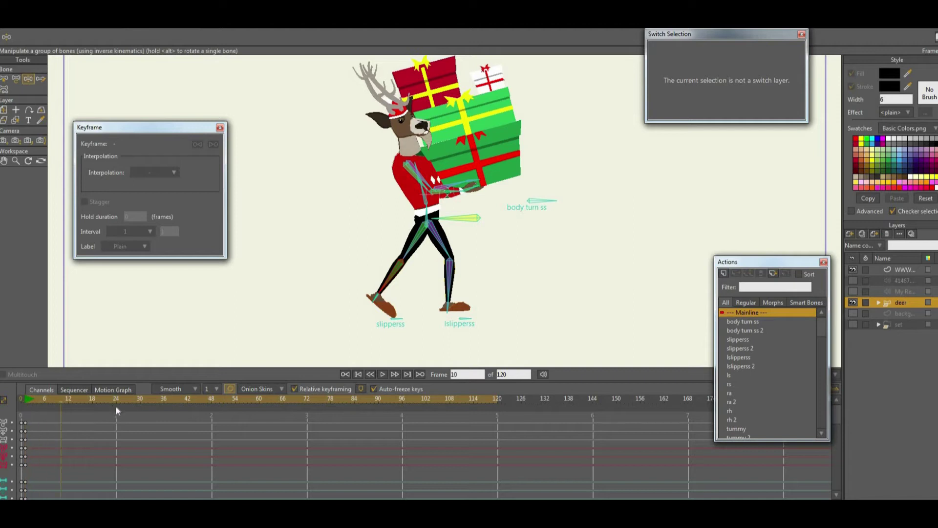
{"action": "left_click", "coordinate": [116, 407]}
{"action": "left_click_drag", "start_coordinate": [442, 252], "coordinate": [506, 320]}
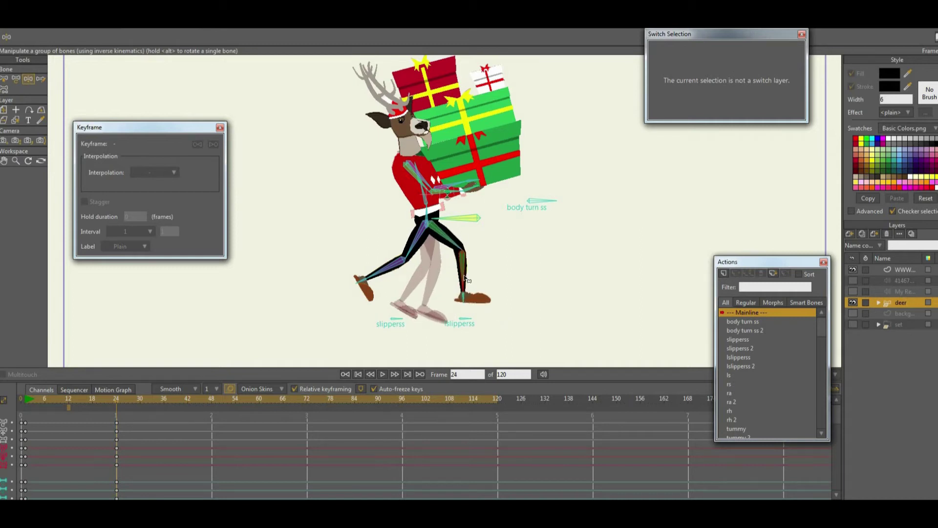
{"action": "left_click_drag", "start_coordinate": [464, 276], "coordinate": [467, 274]}
{"action": "left_click_drag", "start_coordinate": [394, 273], "coordinate": [389, 269]}
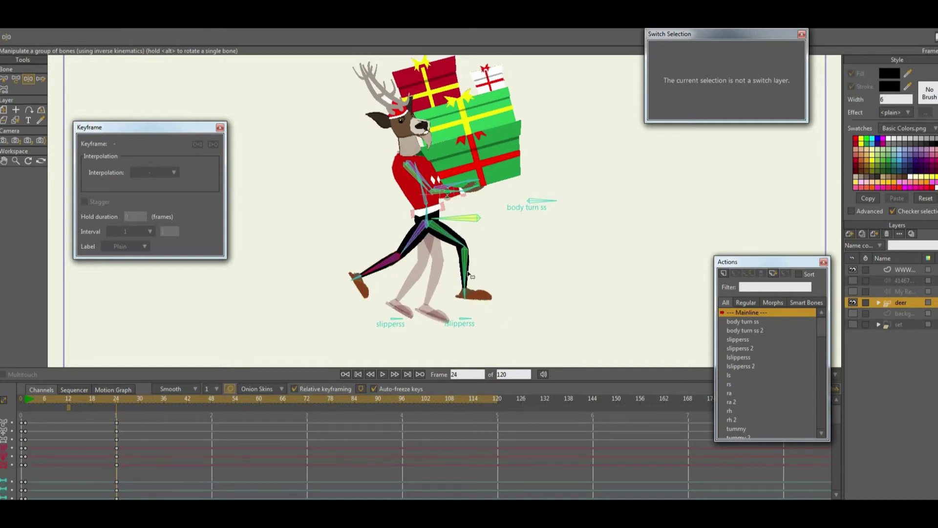
At frame 1, exaggerate the running stride by lifting the purple-boned front thigh and kicking the green-boned shin back
{"action": "left_click", "coordinate": [30, 405]}
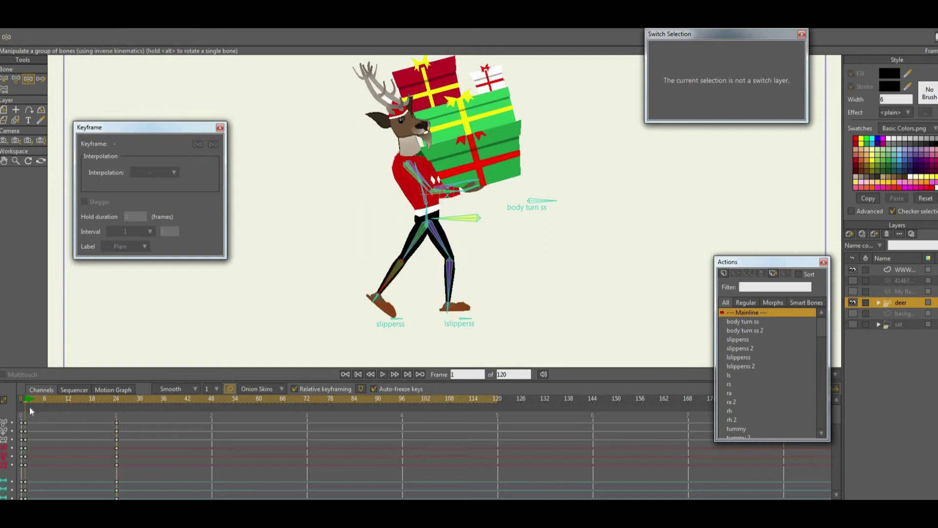
{"action": "mouse_move", "coordinate": [460, 302]}
{"action": "left_mouse_down"}
{"action": "mouse_move", "coordinate": [485, 308]}
{"action": "mouse_move", "coordinate": [469, 290]}
{"action": "left_mouse_up"}
{"action": "left_click_drag", "start_coordinate": [373, 276], "coordinate": [469, 238]}
At frame 24, raise the green-boned thigh nearly horizontal, kick the purple-boned shin higher behind, and remove the frame 12 onion skin
{"action": "left_click_drag", "start_coordinate": [29, 401], "coordinate": [117, 401]}
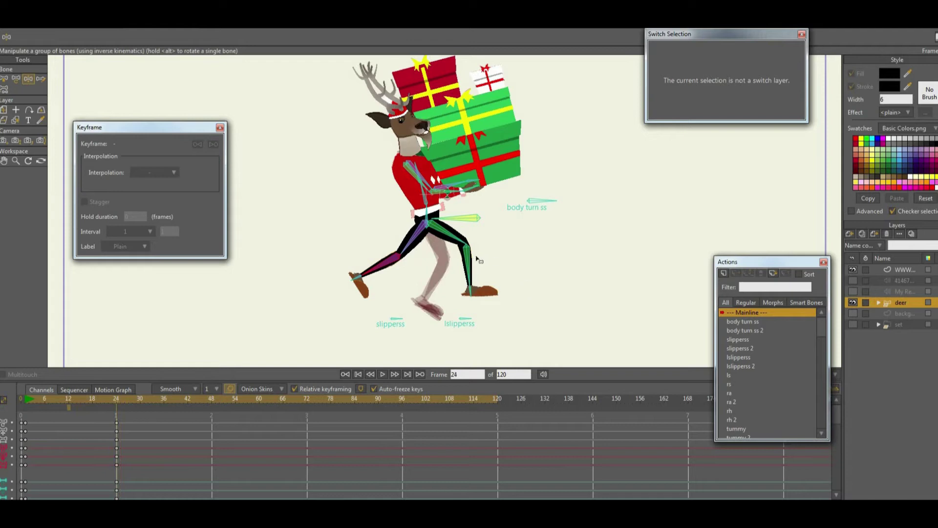
{"action": "left_click_drag", "start_coordinate": [481, 242], "coordinate": [487, 228]}
{"action": "left_click_drag", "start_coordinate": [378, 263], "coordinate": [375, 256]}
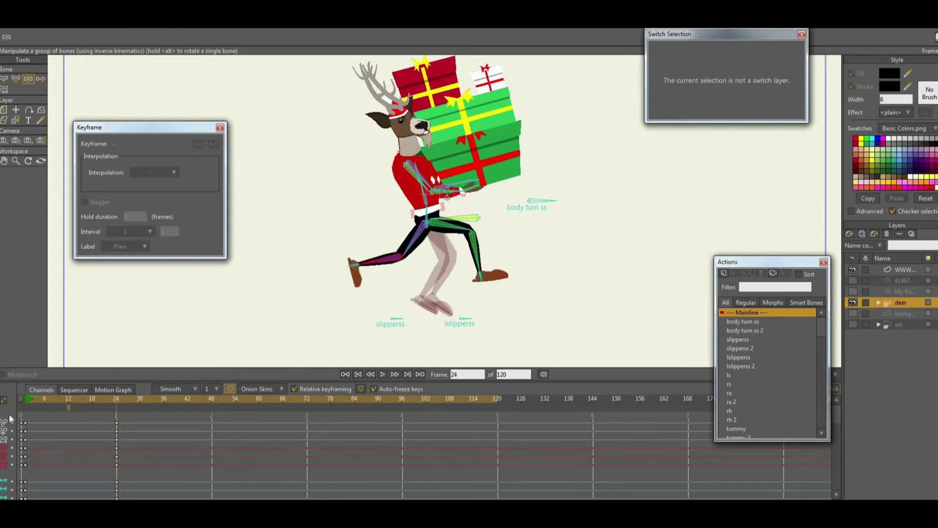
{"action": "left_click", "coordinate": [66, 407]}
{"action": "left_click", "coordinate": [68, 408]}
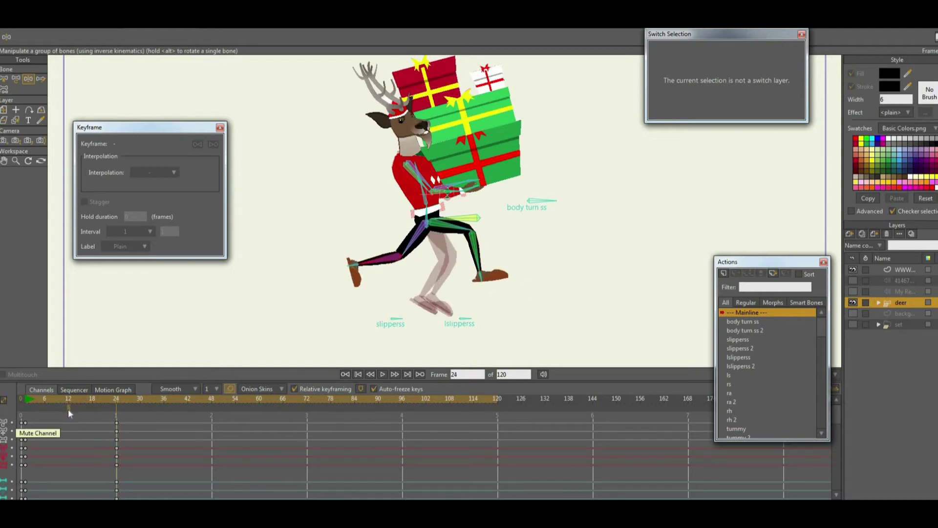
{"action": "left_click", "coordinate": [65, 408]}
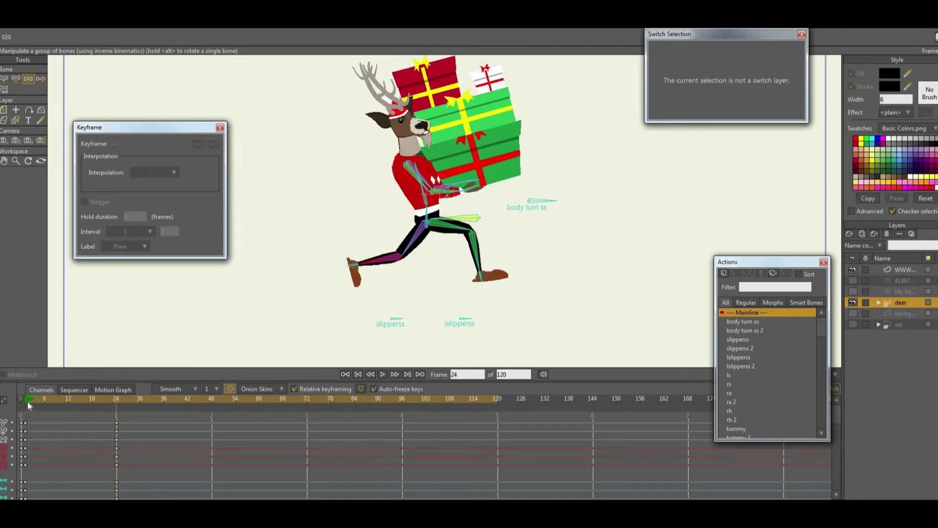
Copy the frame 1 keyframes and paste them at frame 48
{"action": "left_click", "coordinate": [27, 400]}
{"action": "left_click_drag", "start_coordinate": [25, 399], "coordinate": [212, 398]}
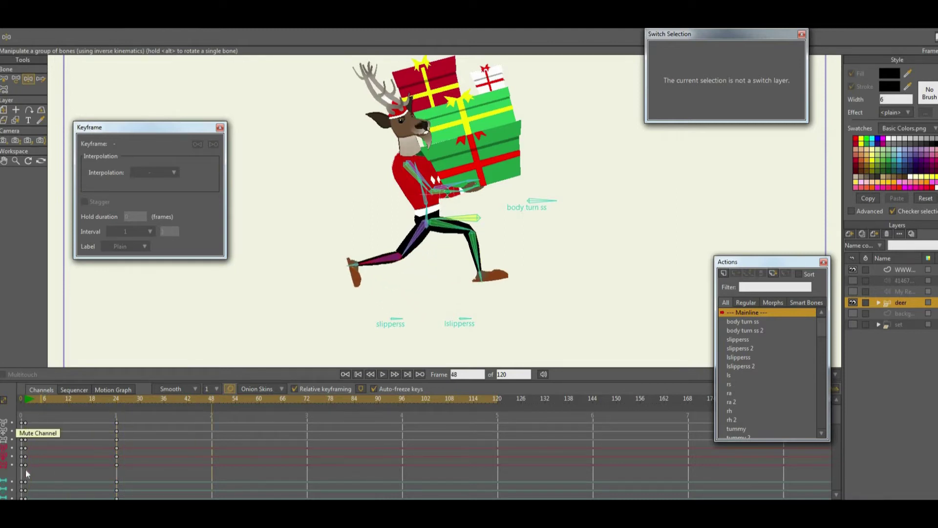
{"action": "left_click_drag", "start_coordinate": [41, 414], "coordinate": [29, 471]}
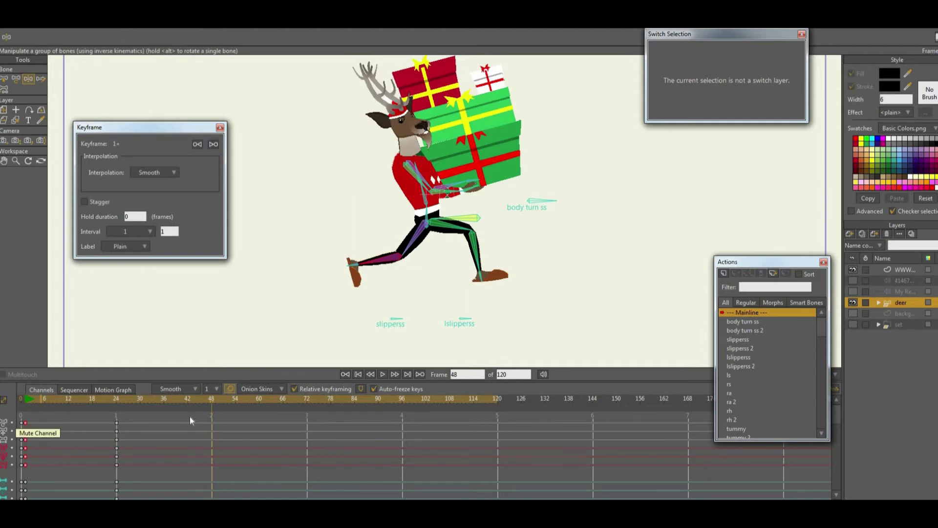
{"action": "key", "text": "ctrl+v"}
At frame 12, plant the purple-boned leg beneath the body and lift the green-boned knee forward with its foot tucked back
{"action": "left_click", "coordinate": [68, 398]}
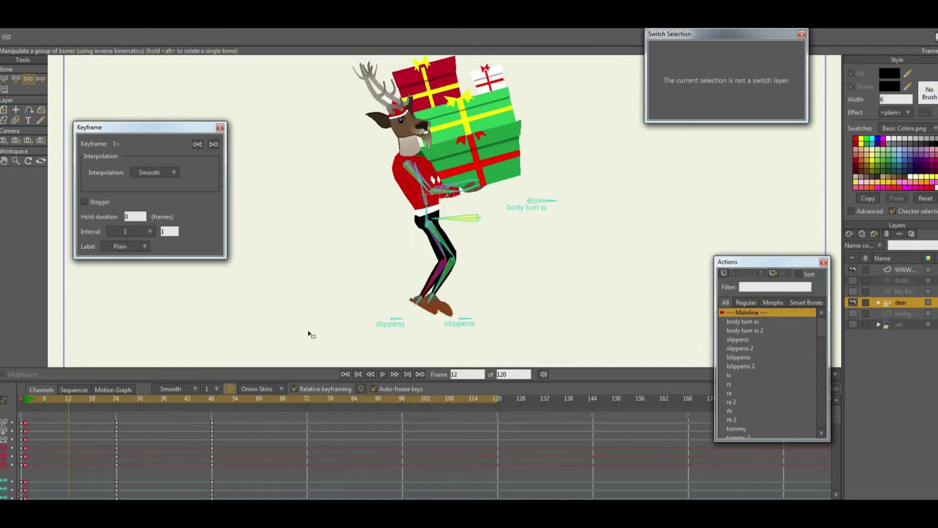
{"action": "left_click_drag", "start_coordinate": [29, 400], "coordinate": [36, 402]}
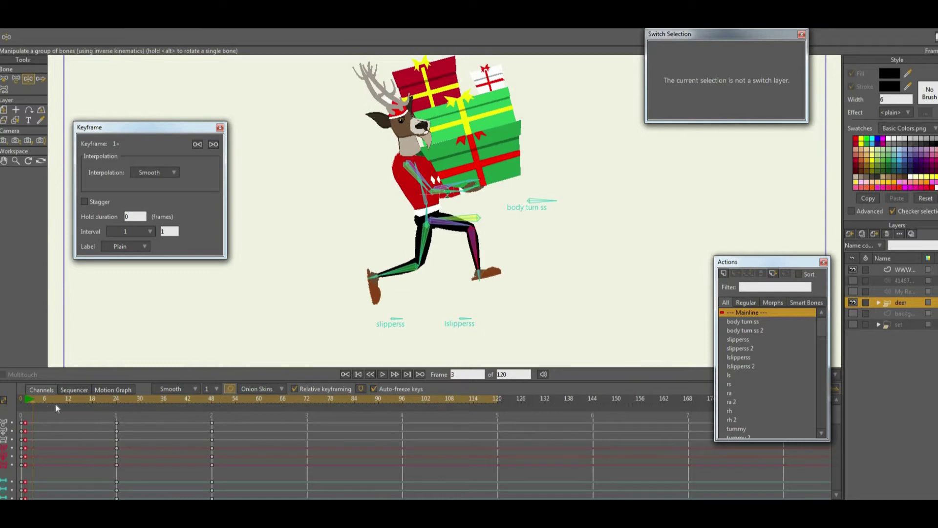
{"action": "left_click", "coordinate": [68, 404]}
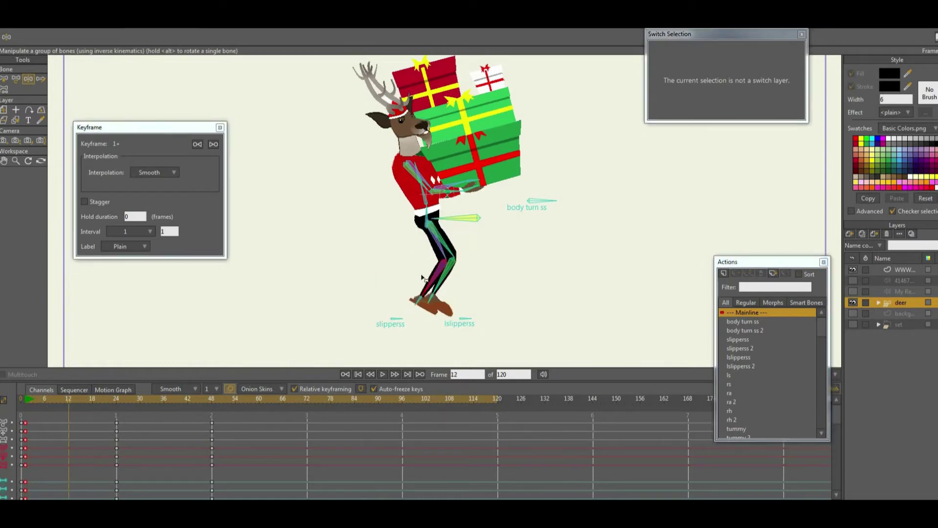
{"action": "left_click_drag", "start_coordinate": [441, 316], "coordinate": [444, 326]}
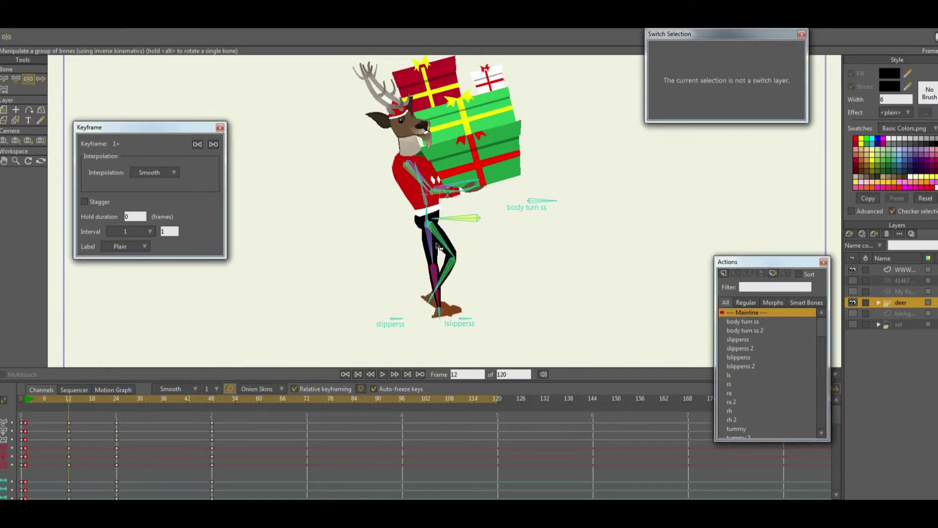
{"action": "left_click_drag", "start_coordinate": [441, 285], "coordinate": [458, 255]}
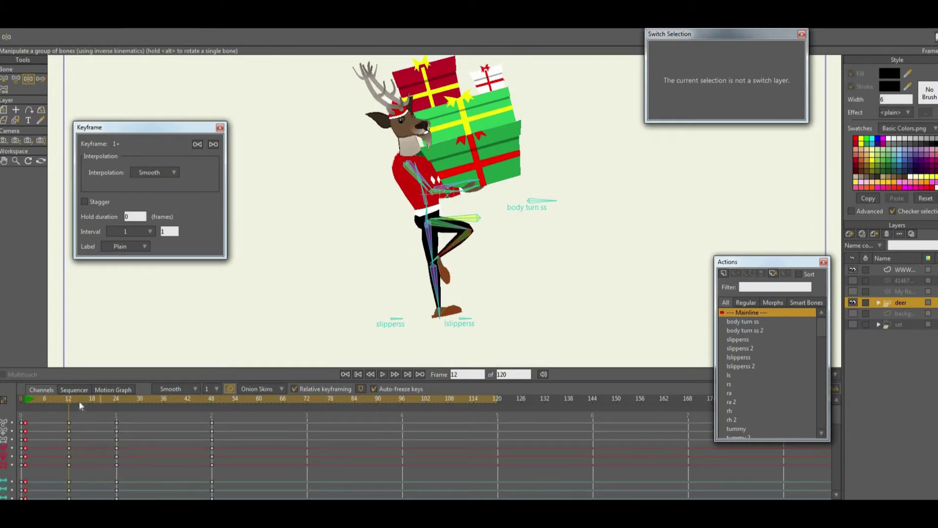
At frame 36, plant the green-boned leg beneath the body and lift the purple-boned knee forward with its foot tucked back
{"action": "left_click_drag", "start_coordinate": [116, 402], "coordinate": [164, 406]}
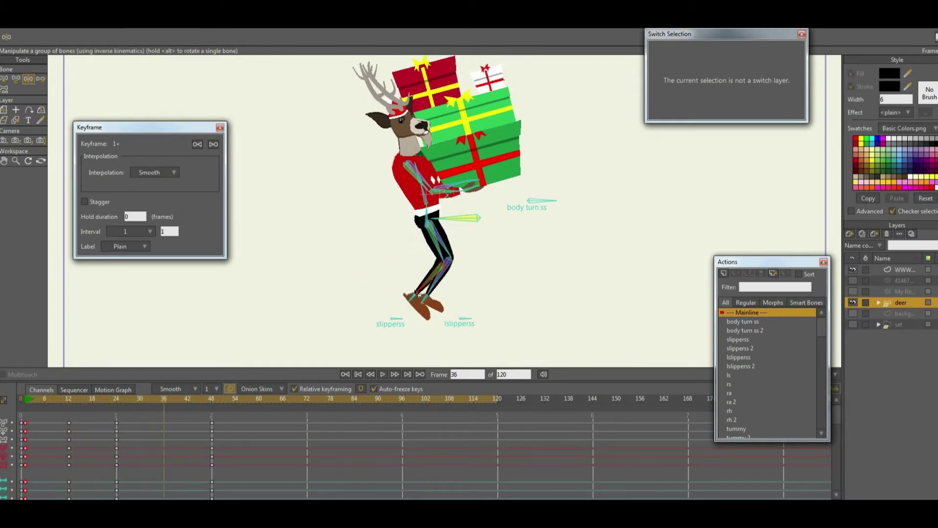
{"action": "left_click_drag", "start_coordinate": [441, 290], "coordinate": [432, 283]}
{"action": "left_click_drag", "start_coordinate": [445, 319], "coordinate": [448, 251]}
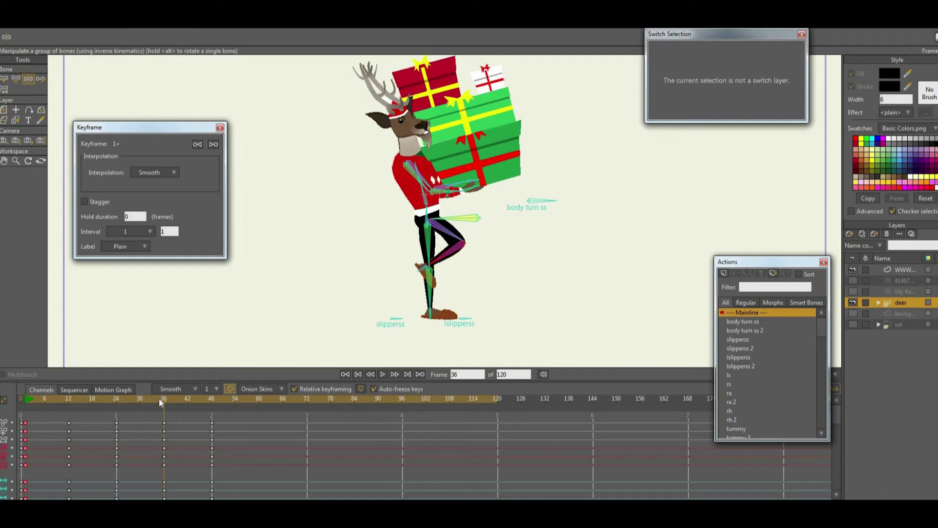
Scrub back to the start and play the animation to check the run poses
{"action": "left_click_drag", "start_coordinate": [74, 405], "coordinate": [25, 409]}
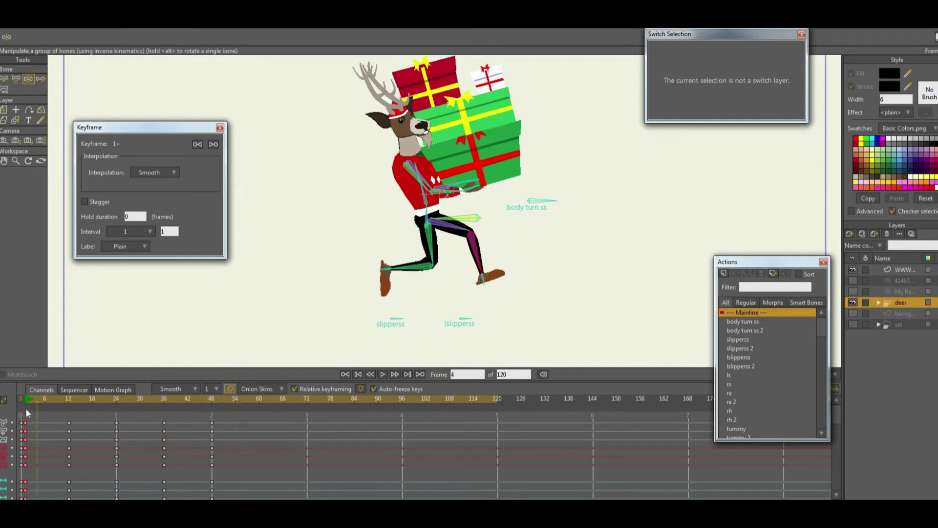
{"action": "left_click", "coordinate": [383, 374]}
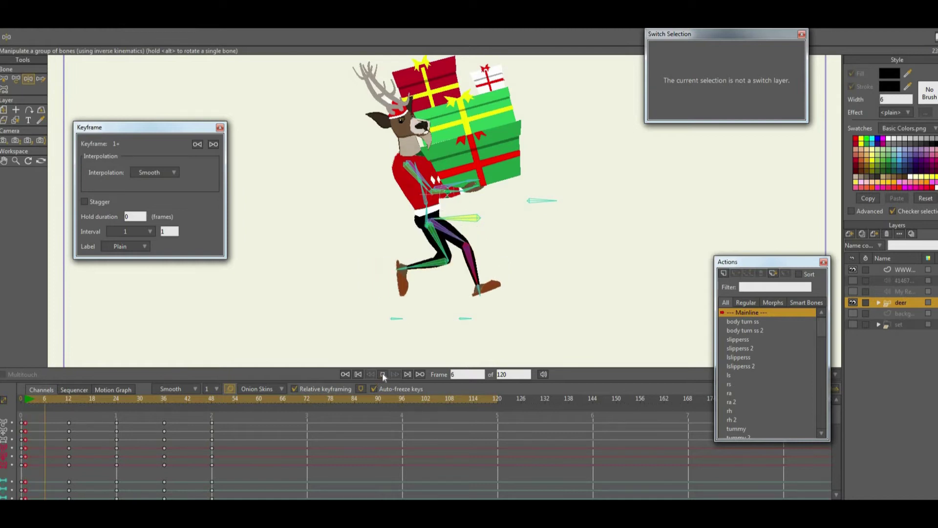
{"action": "left_click", "coordinate": [382, 374]}
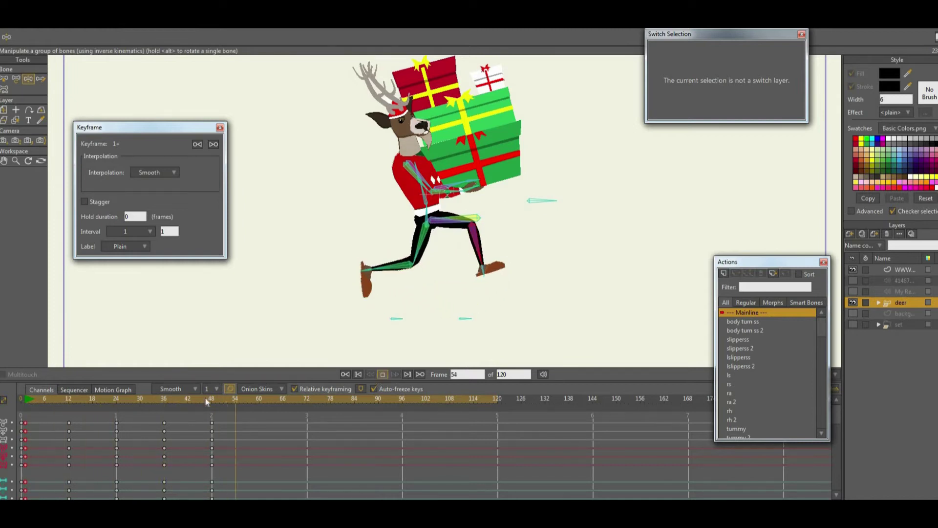
Set the frame 48 keyframes to Cycle interpolation, cycling back to absolute frame 2
{"action": "left_click_drag", "start_coordinate": [219, 418], "coordinate": [211, 469]}
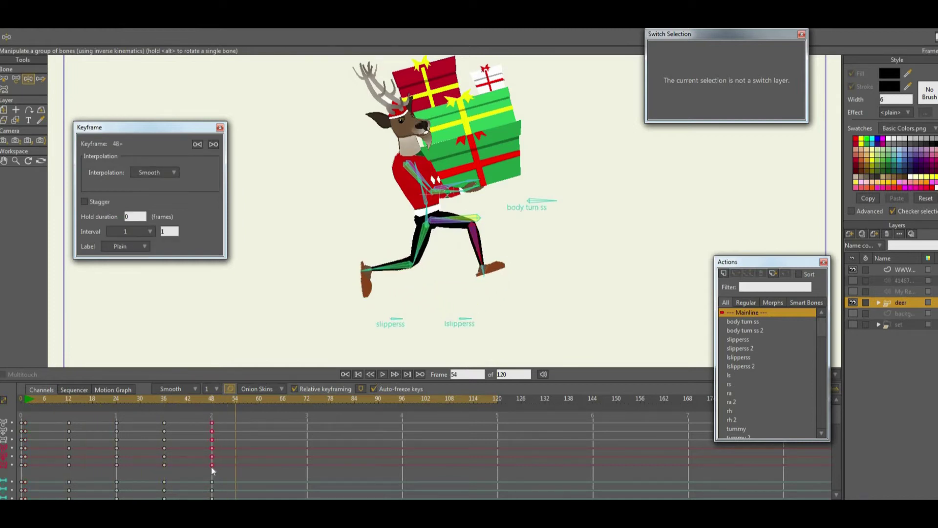
{"action": "right_click", "coordinate": [211, 468]}
{"action": "left_click", "coordinate": [230, 421]}
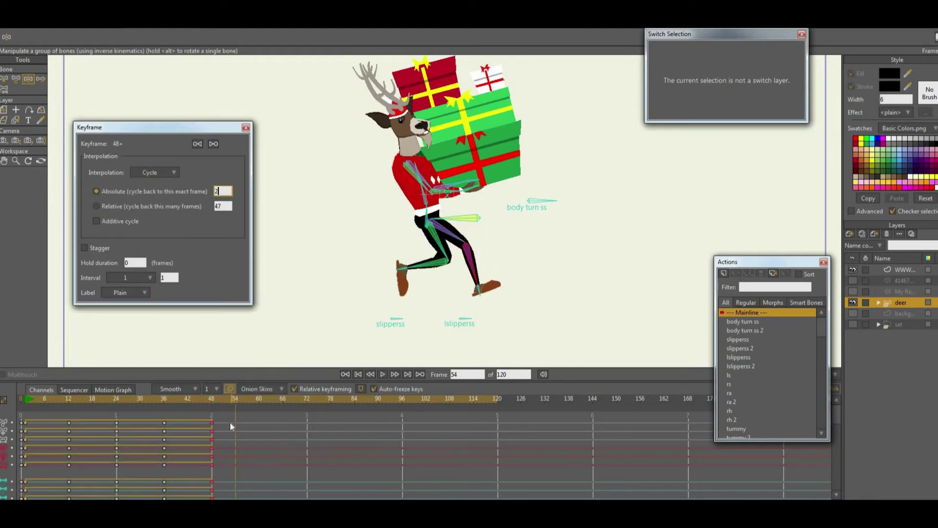
At frame 12, turn off Auto-freeze keys, raise the body with the hip bone, and shift the purple-boned supporting foot back
{"action": "left_click_drag", "start_coordinate": [26, 399], "coordinate": [58, 407]}
{"action": "left_click", "coordinate": [68, 401]}
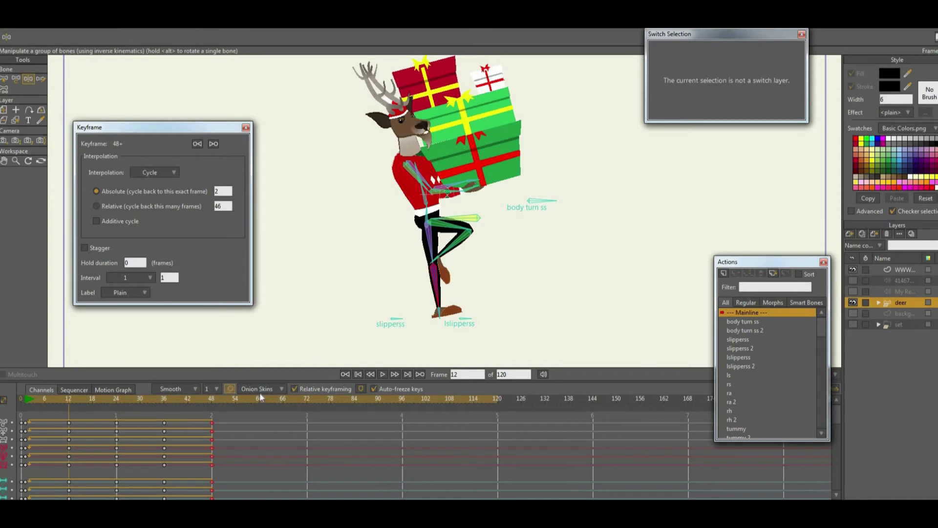
{"action": "left_click", "coordinate": [372, 389]}
{"action": "left_click_drag", "start_coordinate": [467, 223], "coordinate": [467, 215]}
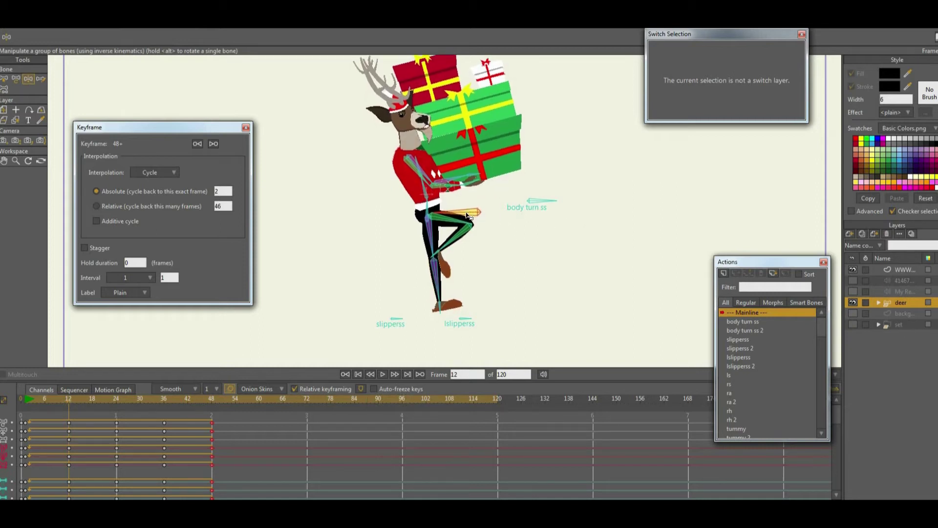
{"action": "left_click_drag", "start_coordinate": [439, 303], "coordinate": [433, 315]}
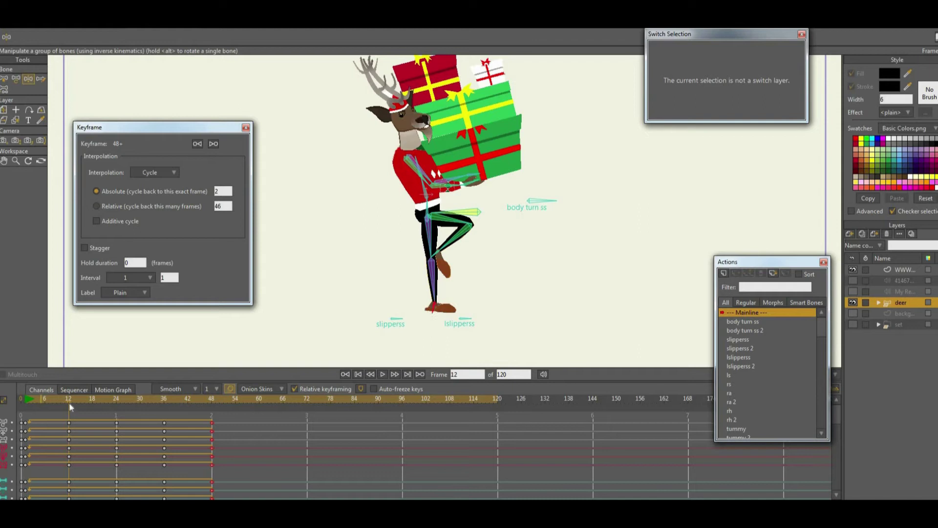
At frame 36, raise the body slightly with the hip bone
{"action": "left_click_drag", "start_coordinate": [69, 402], "coordinate": [163, 411]}
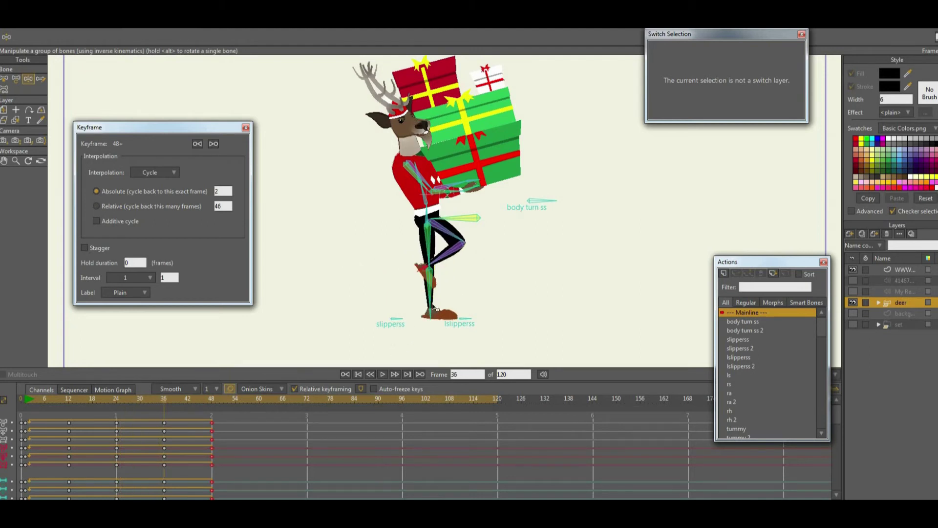
{"action": "left_click_drag", "start_coordinate": [472, 224], "coordinate": [472, 220]}
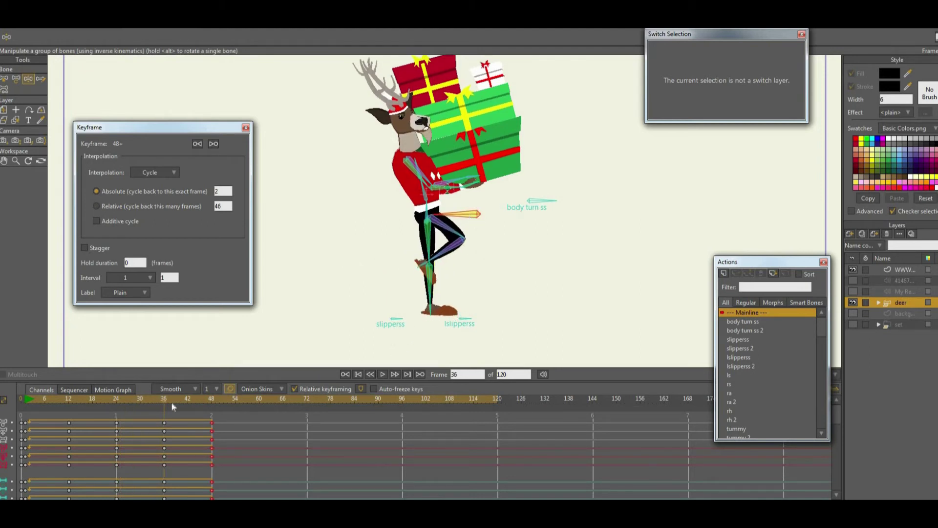
Return to frame 1 and play the run cycle to check the raised body poses
{"action": "left_click_drag", "start_coordinate": [171, 401], "coordinate": [24, 407]}
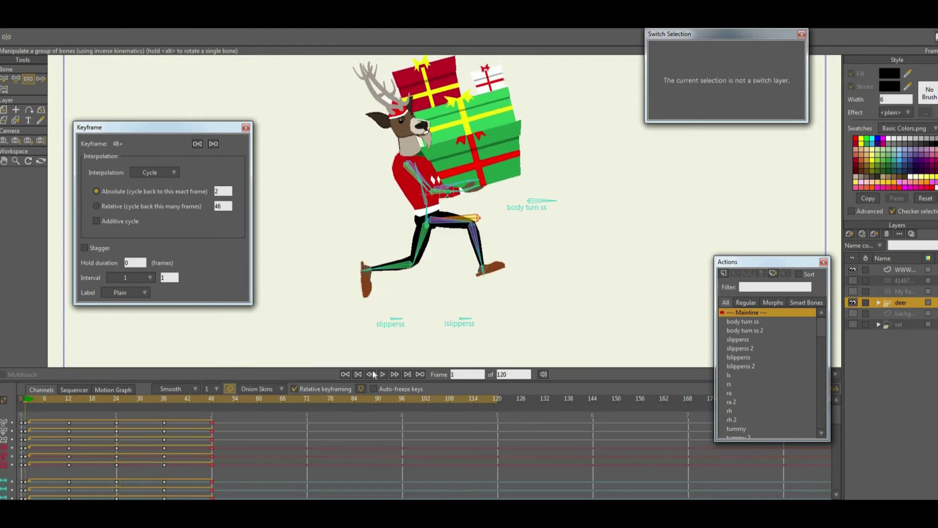
{"action": "left_click", "coordinate": [372, 375]}
{"action": "left_click", "coordinate": [383, 374]}
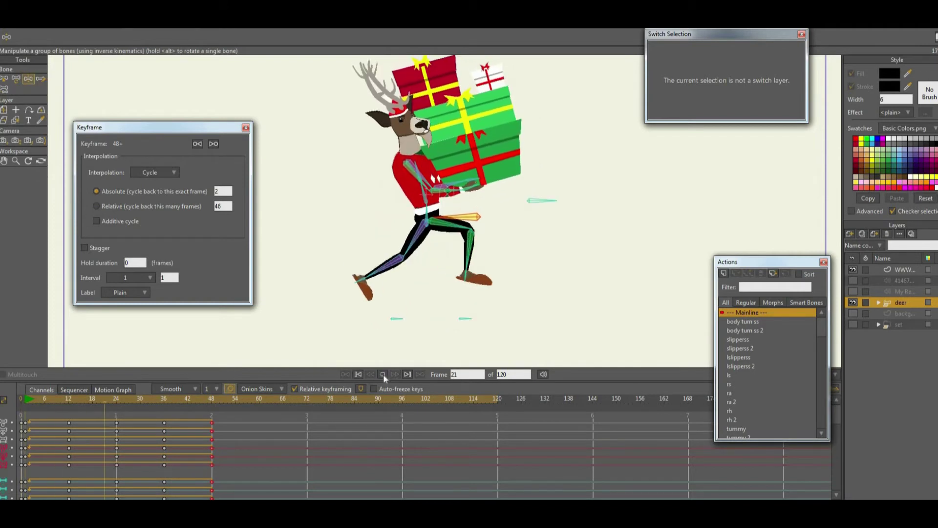
{"action": "left_click", "coordinate": [69, 402]}
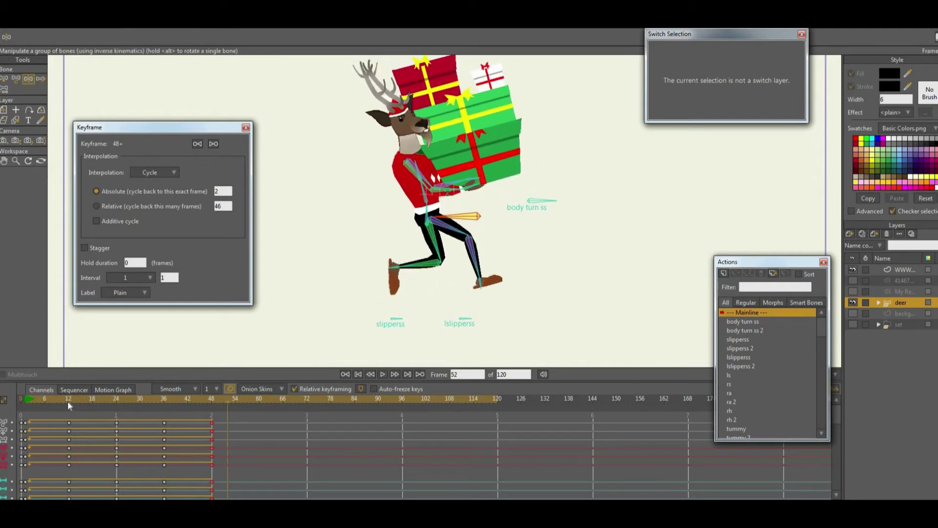
Stretch the torso's tummy bone upward to a scale of about 1.07 at frame 12 and about 1.10 at frame 36
{"action": "left_click", "coordinate": [68, 401]}
{"action": "left_click", "coordinate": [15, 78]}
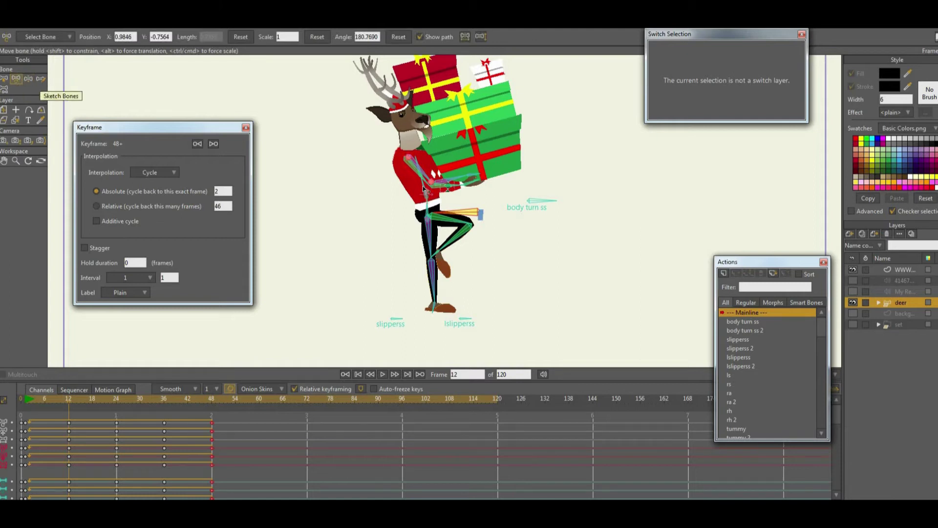
{"action": "scroll", "coordinate": [404, 166], "scroll_direction": "up", "scroll_amount": 2}
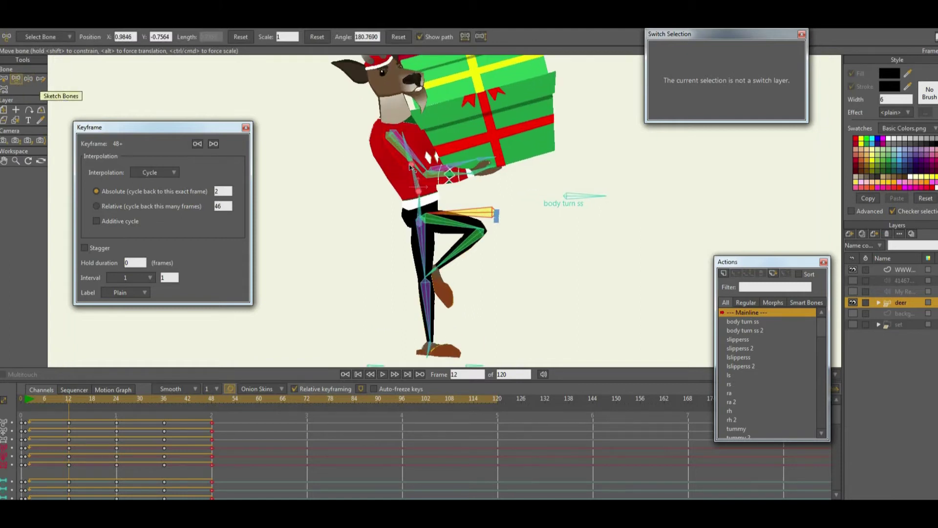
{"action": "left_click_drag", "start_coordinate": [409, 165], "coordinate": [413, 168]}
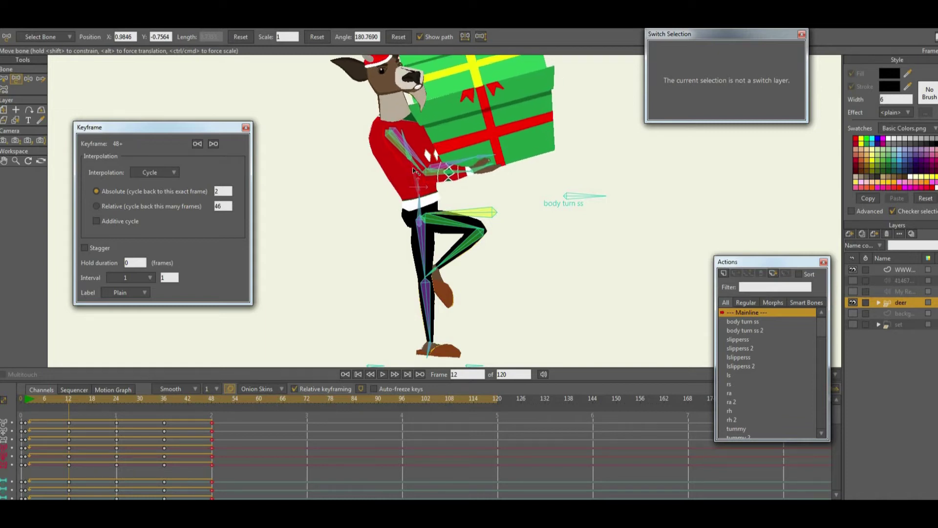
{"action": "left_click", "coordinate": [125, 363]}
{"action": "left_click_drag", "start_coordinate": [83, 399], "coordinate": [164, 407]}
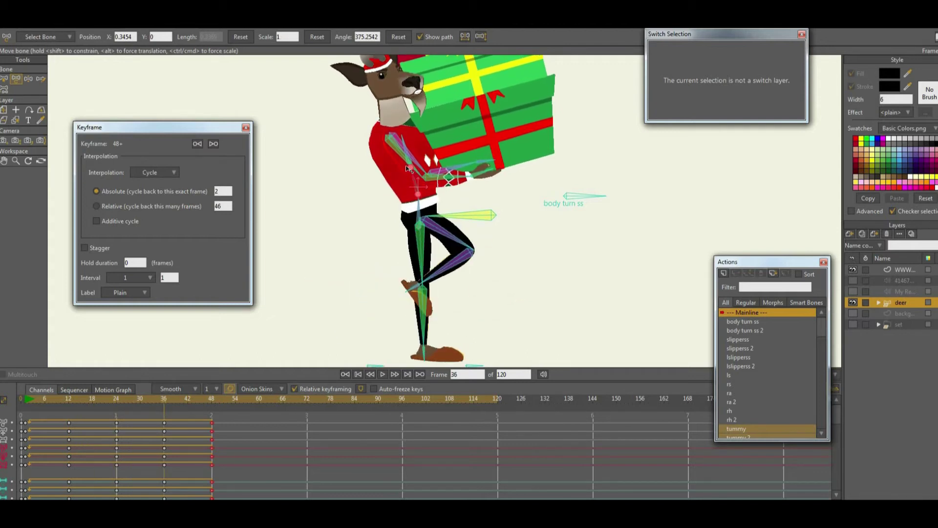
{"action": "left_click_drag", "start_coordinate": [407, 166], "coordinate": [406, 163]}
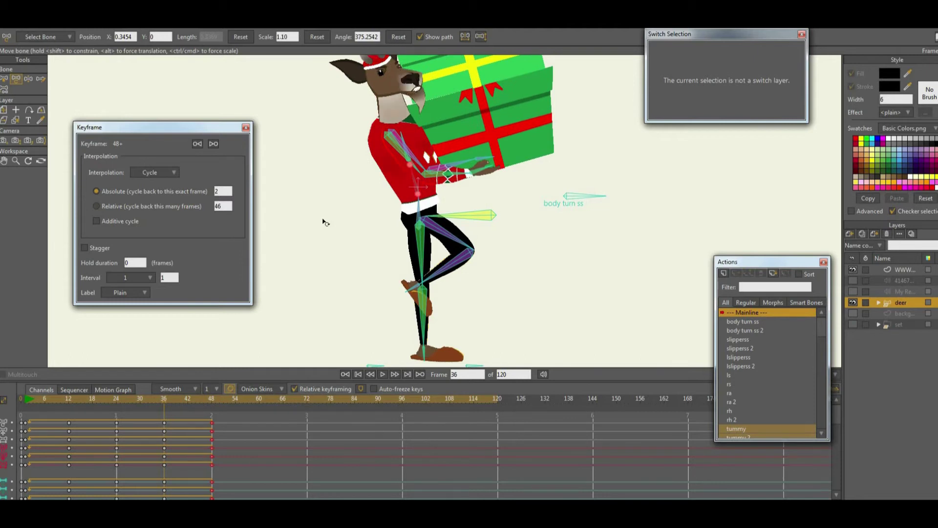
Play the animation with the whole deer in view to check the torso stretch, then return to frame 12
{"action": "scroll", "coordinate": [325, 223], "scroll_direction": "down", "scroll_amount": 2}
{"action": "left_click", "coordinate": [384, 373]}
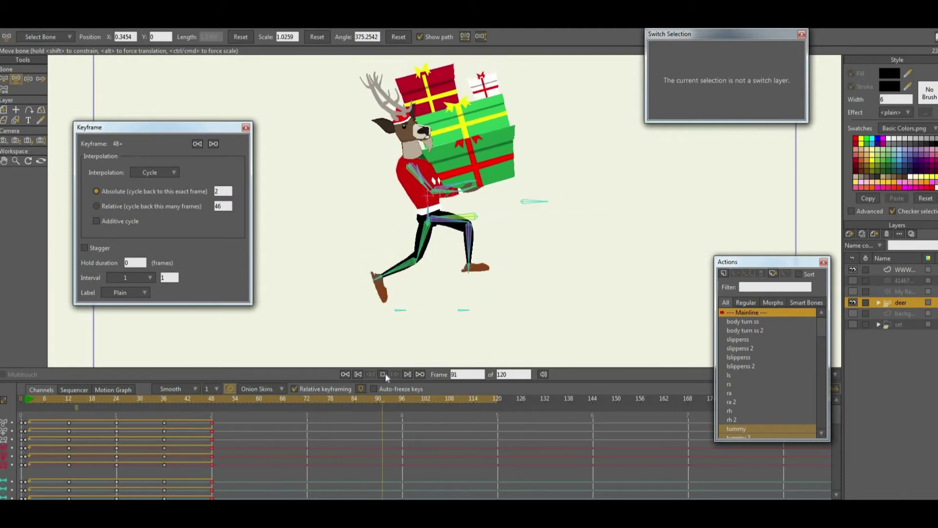
{"action": "key", "text": "space"}
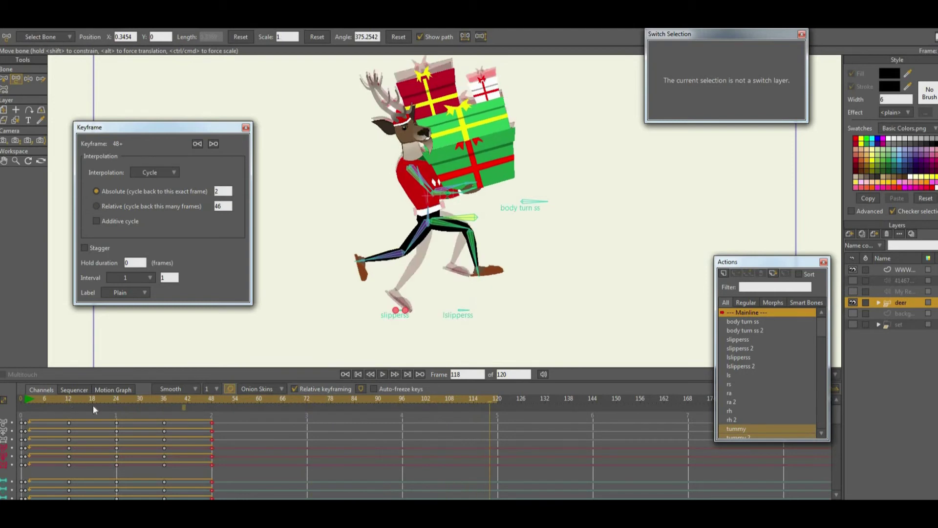
{"action": "left_click", "coordinate": [69, 401]}
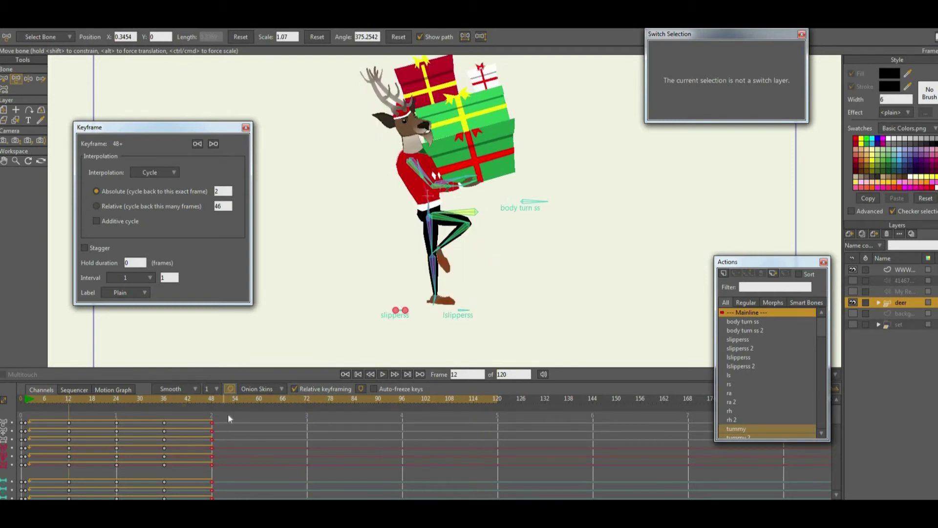
Compress the run-cycle keyframes proportionally so the last one falls at frame 30, and play the faster cycle
{"action": "left_click_drag", "start_coordinate": [234, 416], "coordinate": [24, 467]}
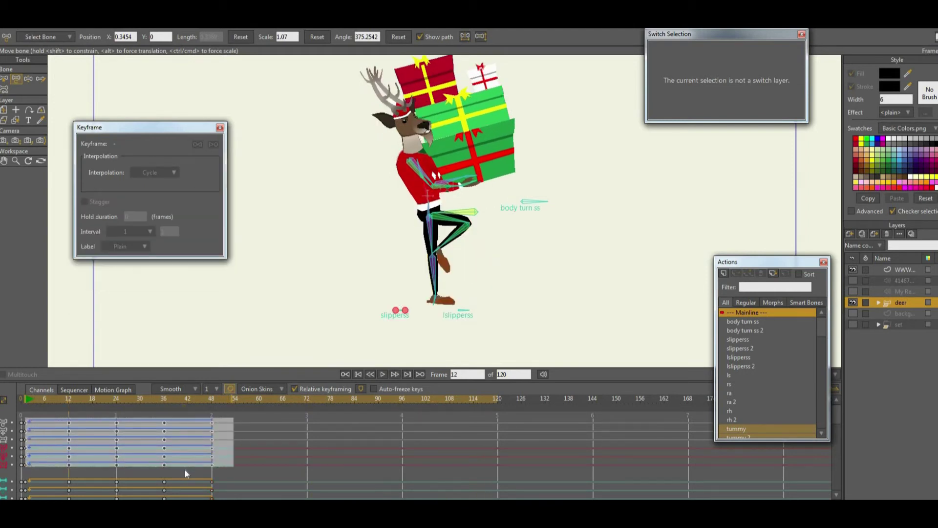
{"action": "left_click_drag", "start_coordinate": [212, 465], "coordinate": [139, 470]}
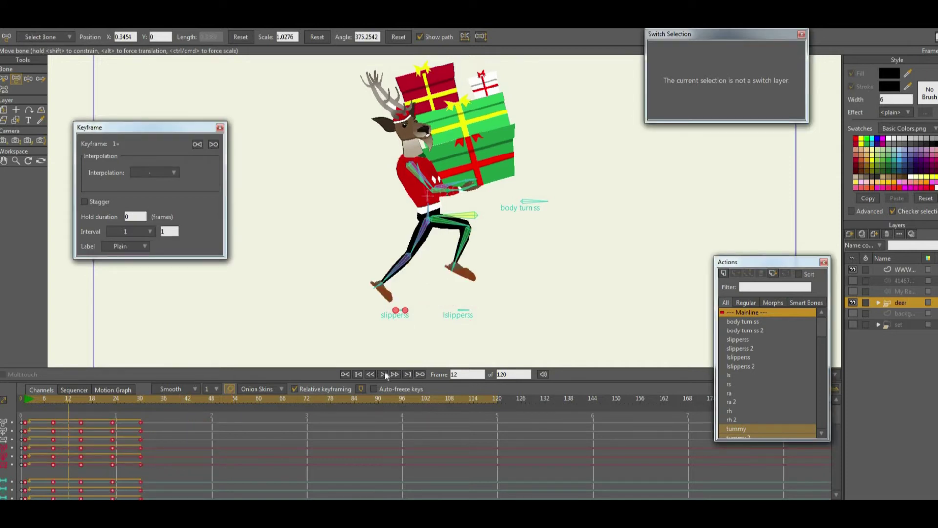
{"action": "left_click", "coordinate": [386, 373]}
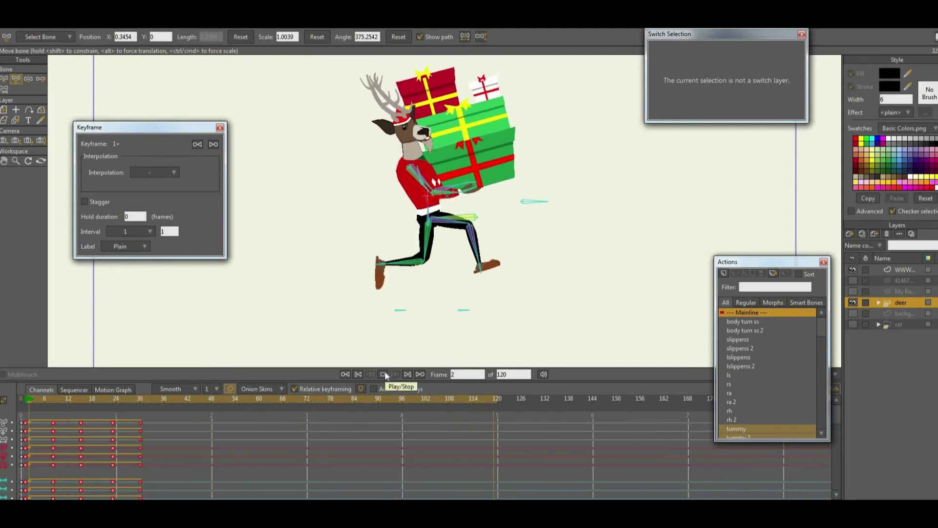
{"action": "left_click", "coordinate": [384, 374]}
Clear the keyframe selection and, at frame 8, rotate the tummy bone forward to about 365.4° so the torso stands more upright
{"action": "left_click", "coordinate": [55, 400]}
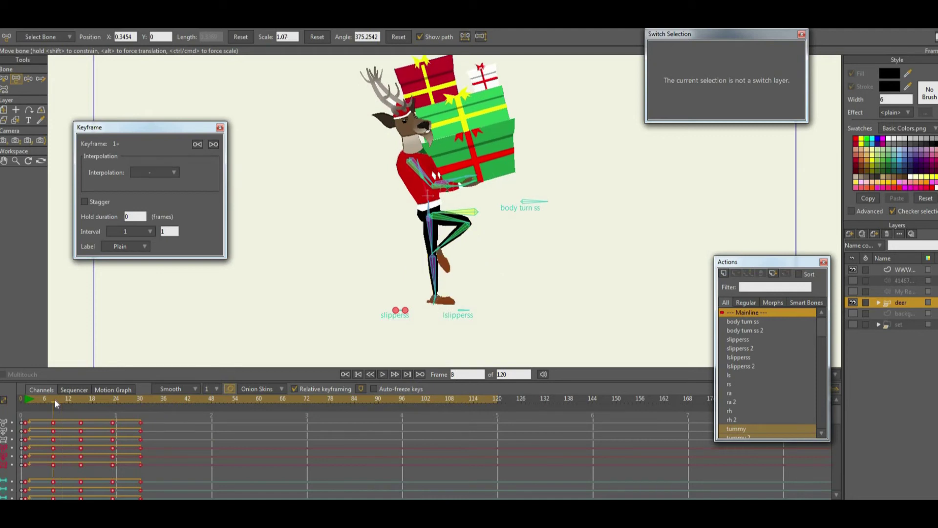
{"action": "left_click", "coordinate": [28, 78]}
{"action": "left_click", "coordinate": [329, 260]}
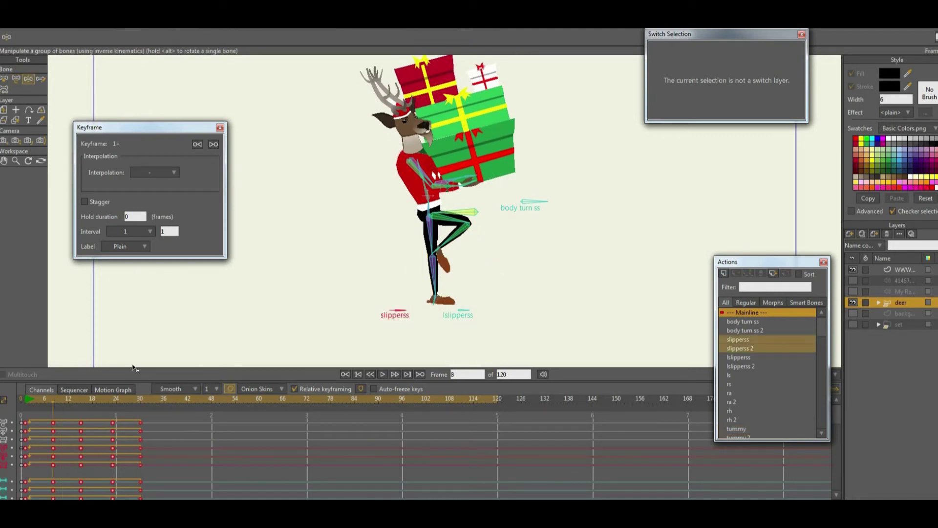
{"action": "left_click", "coordinate": [180, 430]}
{"action": "scroll", "coordinate": [403, 161], "scroll_direction": "up", "scroll_amount": 2}
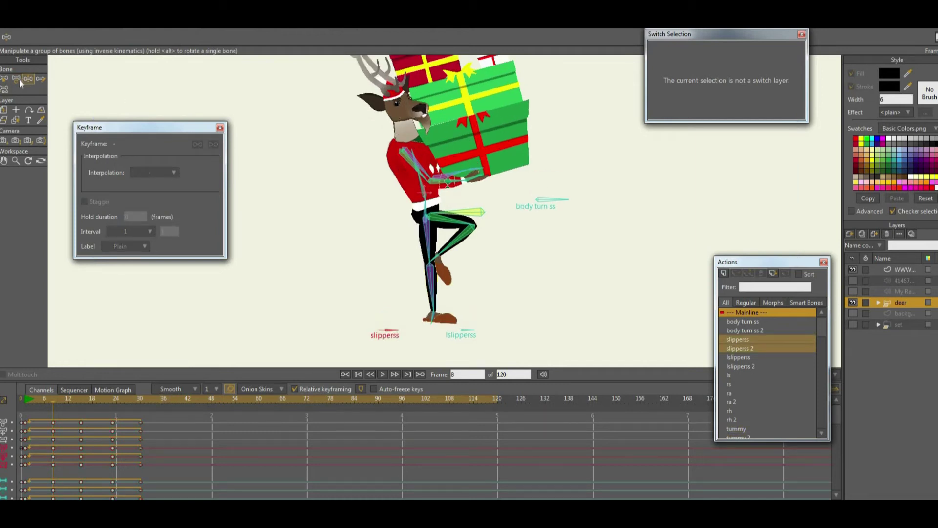
{"action": "key", "text": "t"}
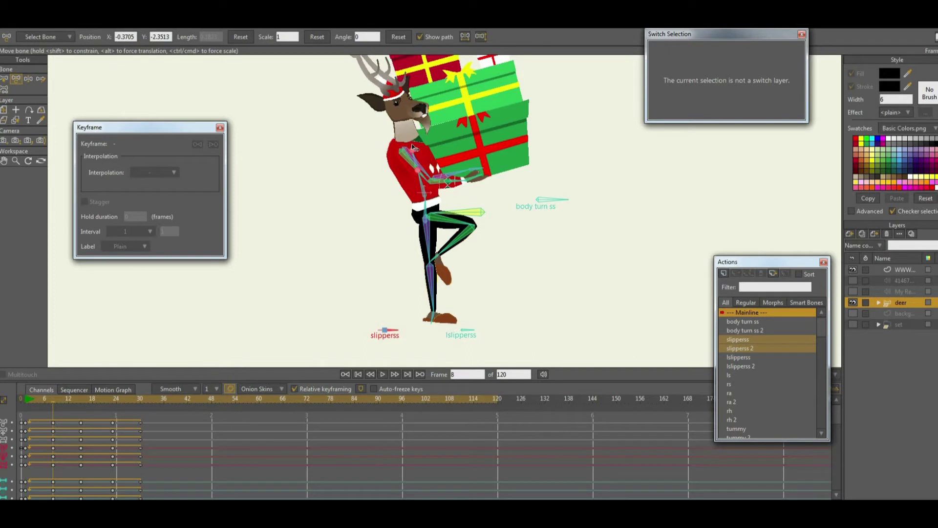
{"action": "left_click_drag", "start_coordinate": [412, 147], "coordinate": [411, 176]}
{"action": "key", "text": "ctrl+z"}
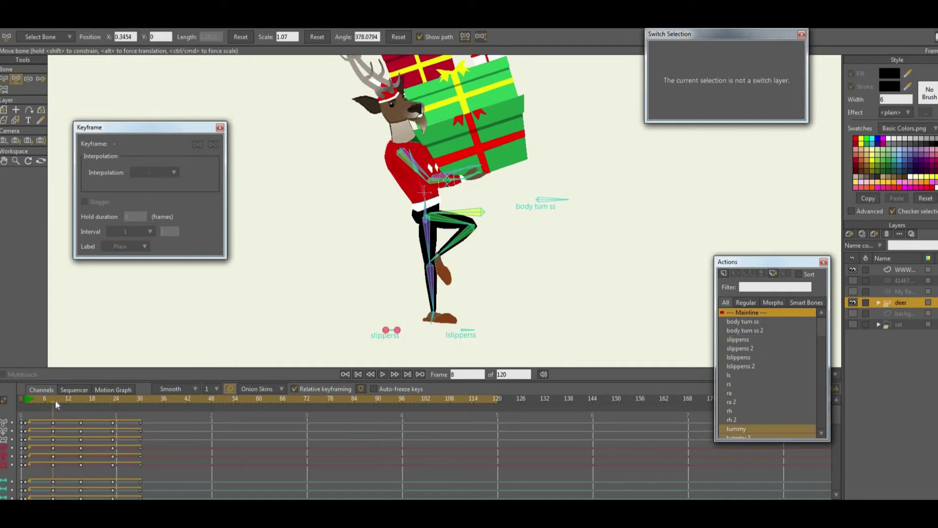
{"action": "mouse_move", "coordinate": [55, 401]}
{"action": "left_mouse_down"}
{"action": "mouse_move", "coordinate": [86, 402]}
{"action": "mouse_move", "coordinate": [53, 403]}
{"action": "left_mouse_up"}
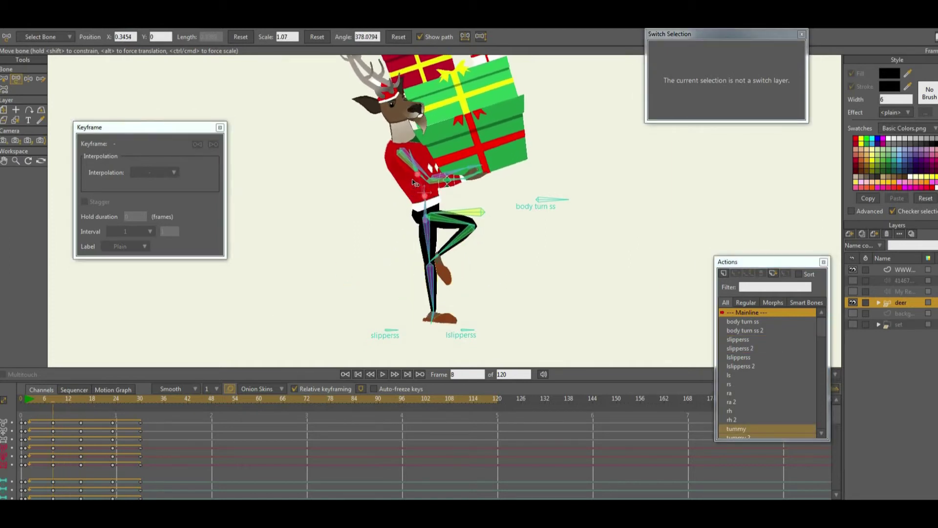
{"action": "left_click_drag", "start_coordinate": [413, 179], "coordinate": [416, 179]}
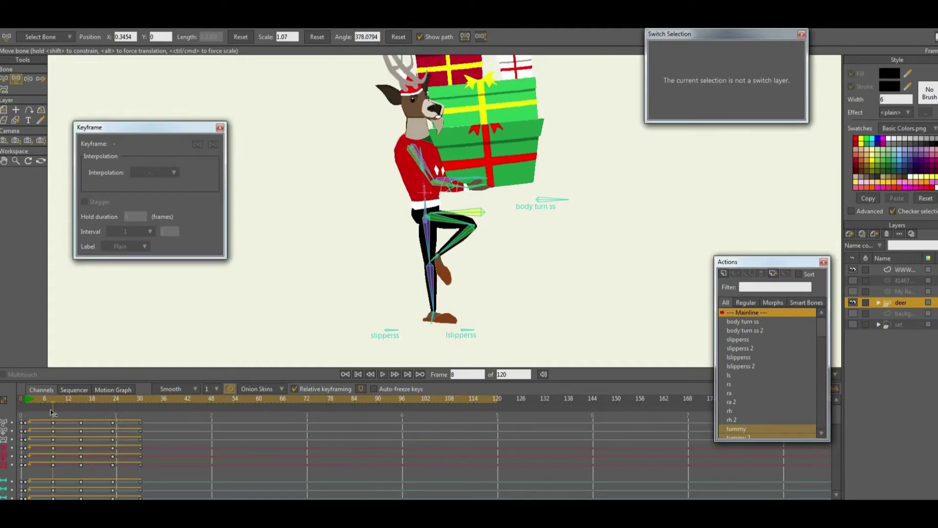
At frame 23, rotate the tummy bone forward to about 370° and play the run cycle
{"action": "left_click_drag", "start_coordinate": [37, 401], "coordinate": [112, 403]}
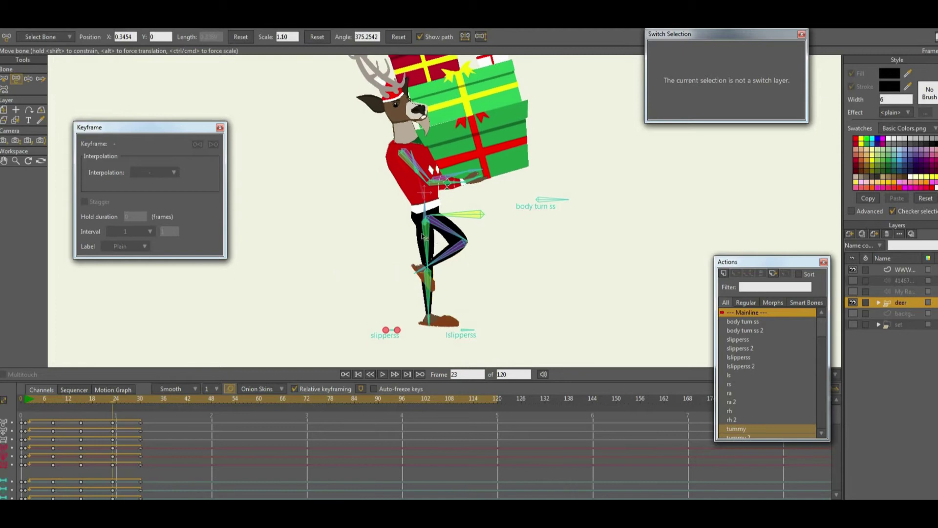
{"action": "left_click_drag", "start_coordinate": [298, 302], "coordinate": [290, 289]}
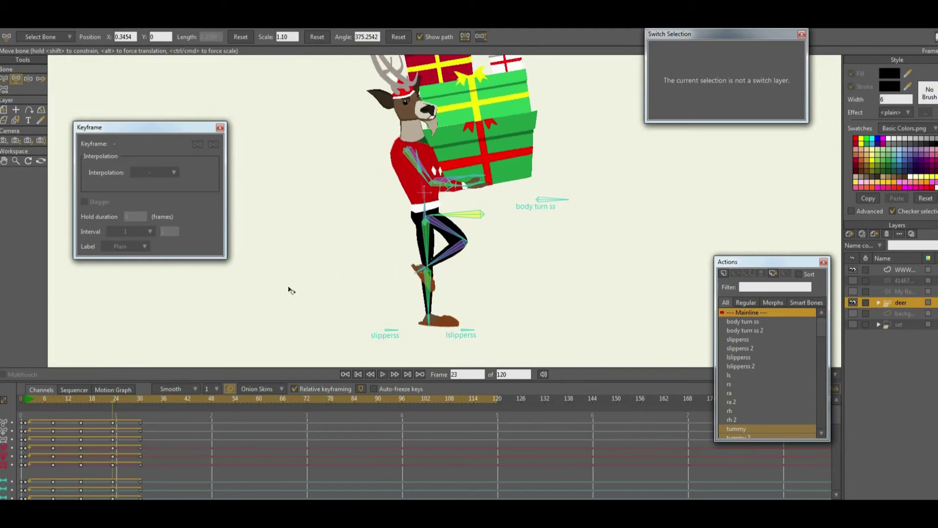
{"action": "left_click", "coordinate": [384, 373]}
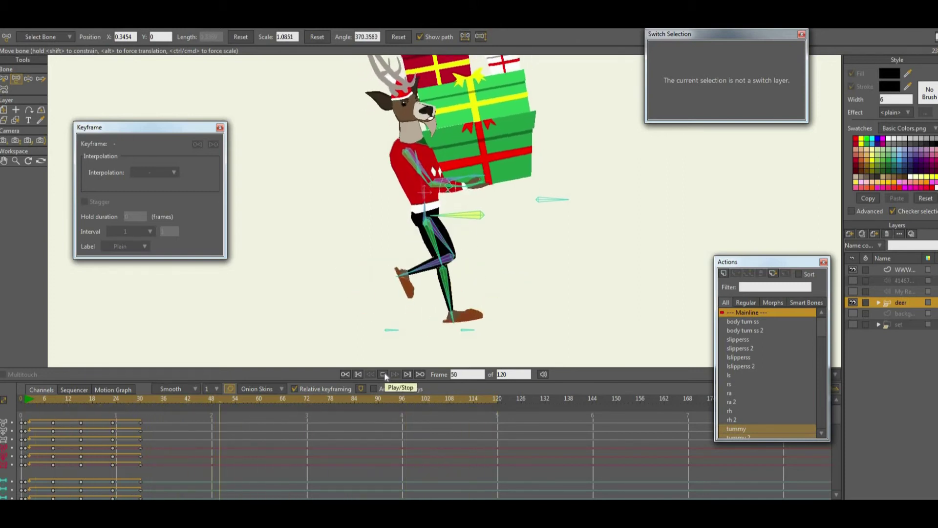
{"action": "left_click", "coordinate": [384, 373]}
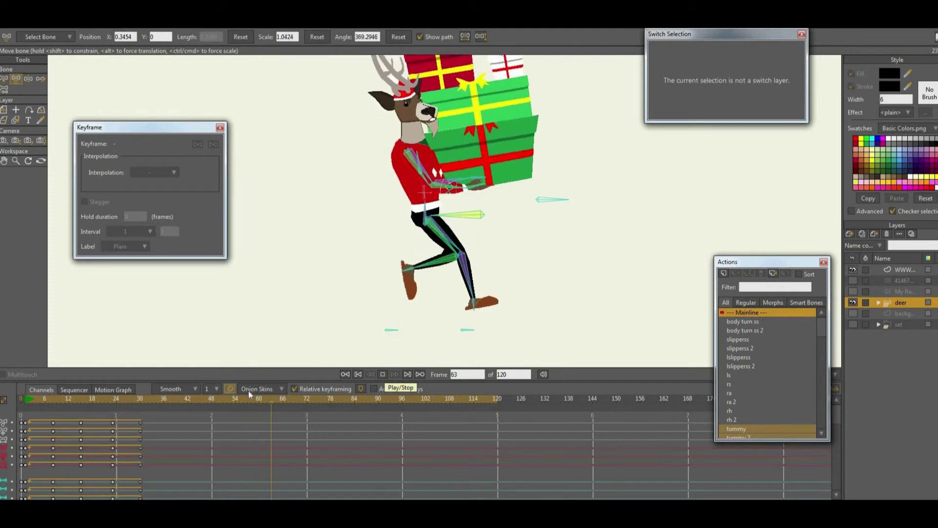
At frame 8, shift the purple-boned supporting foot slightly back and raise the body with the hip bone
{"action": "left_click", "coordinate": [55, 401]}
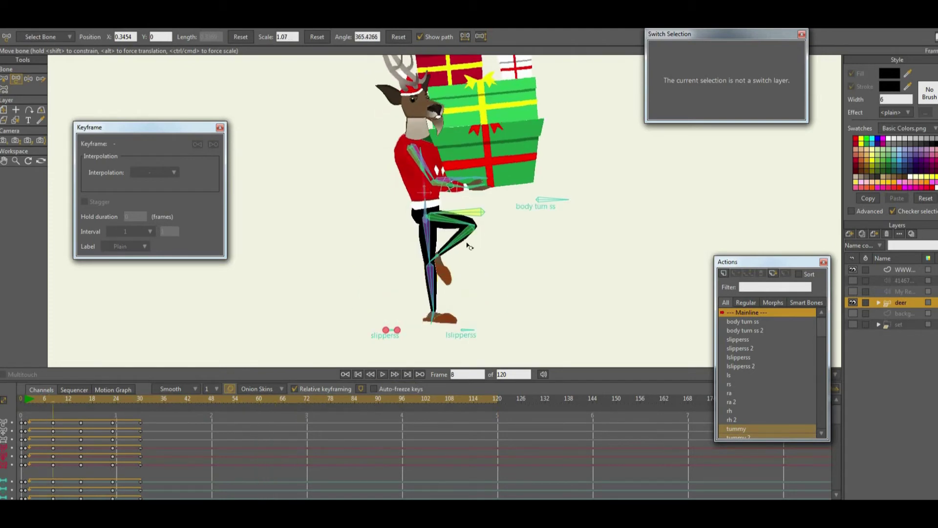
{"action": "left_click", "coordinate": [28, 79]}
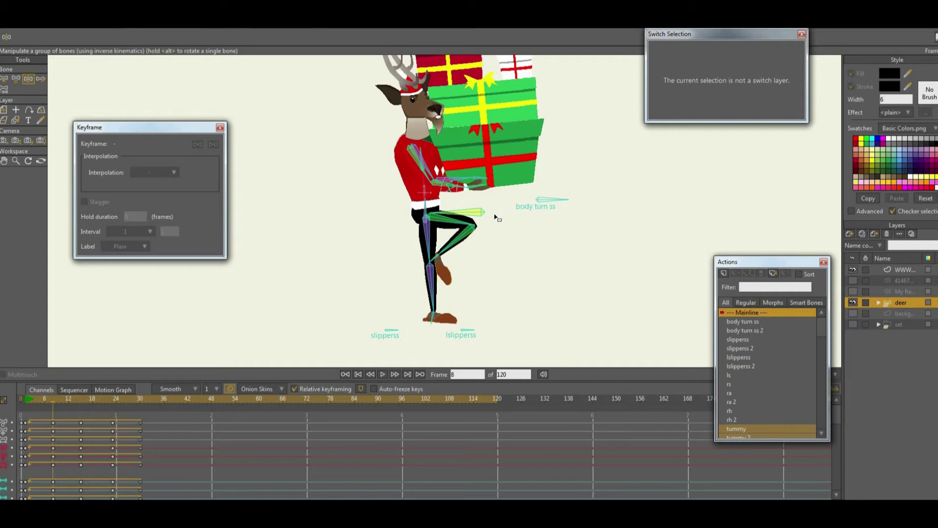
{"action": "left_click_drag", "start_coordinate": [430, 304], "coordinate": [425, 316]}
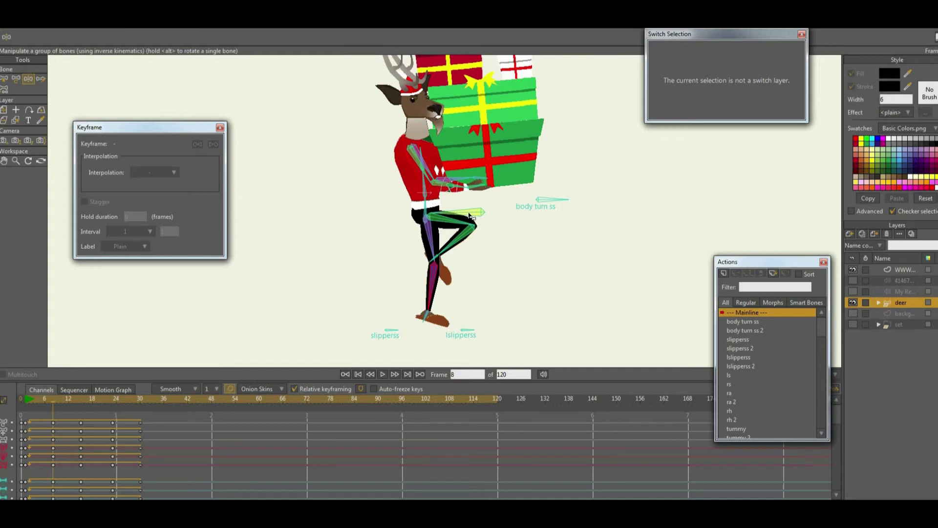
{"action": "left_click_drag", "start_coordinate": [472, 210], "coordinate": [468, 202]}
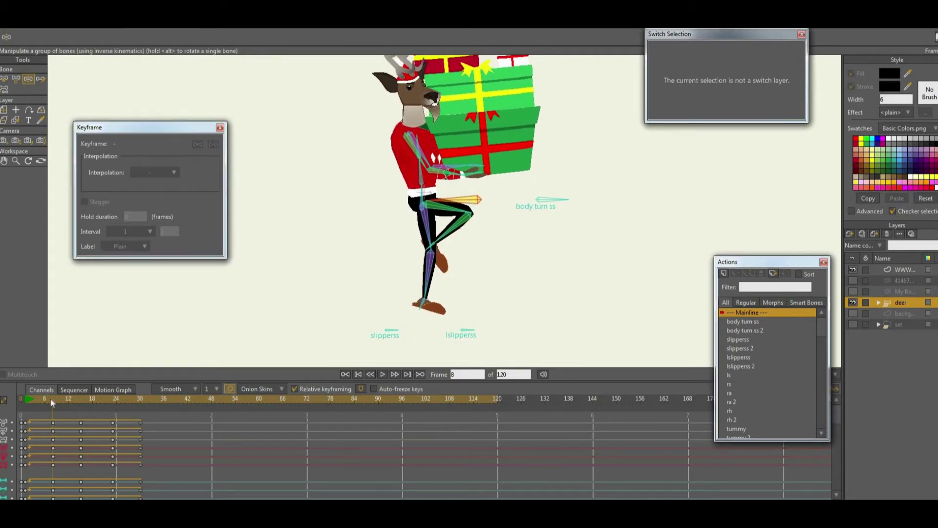
{"action": "left_click", "coordinate": [32, 400]}
{"action": "mouse_move", "coordinate": [59, 400]}
{"action": "left_mouse_down"}
{"action": "mouse_move", "coordinate": [96, 397]}
{"action": "mouse_move", "coordinate": [54, 395]}
{"action": "left_mouse_up"}
{"action": "key", "text": "ctrl+z"}
Play the run cycle and compare the poses at frames 8 and 15
{"action": "mouse_move", "coordinate": [34, 402]}
{"action": "left_mouse_down"}
{"action": "mouse_move", "coordinate": [26, 404]}
{"action": "mouse_move", "coordinate": [116, 409]}
{"action": "mouse_move", "coordinate": [26, 409]}
{"action": "left_mouse_up"}
{"action": "left_click", "coordinate": [383, 375]}
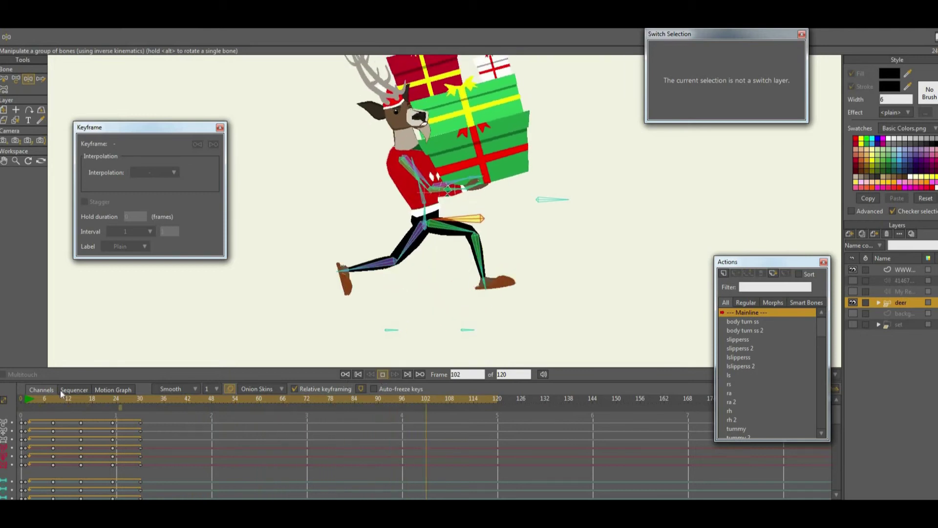
{"action": "left_click", "coordinate": [55, 401]}
{"action": "left_click", "coordinate": [54, 400]}
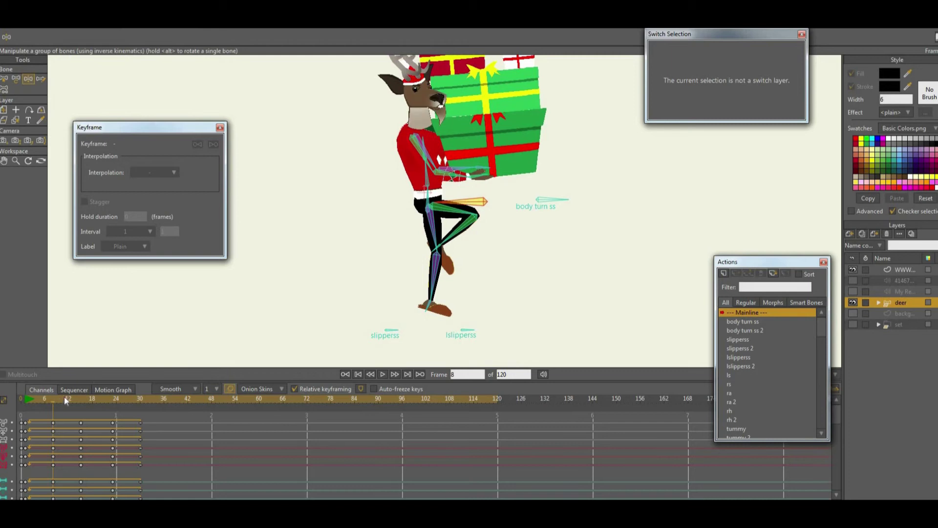
{"action": "left_click", "coordinate": [81, 398]}
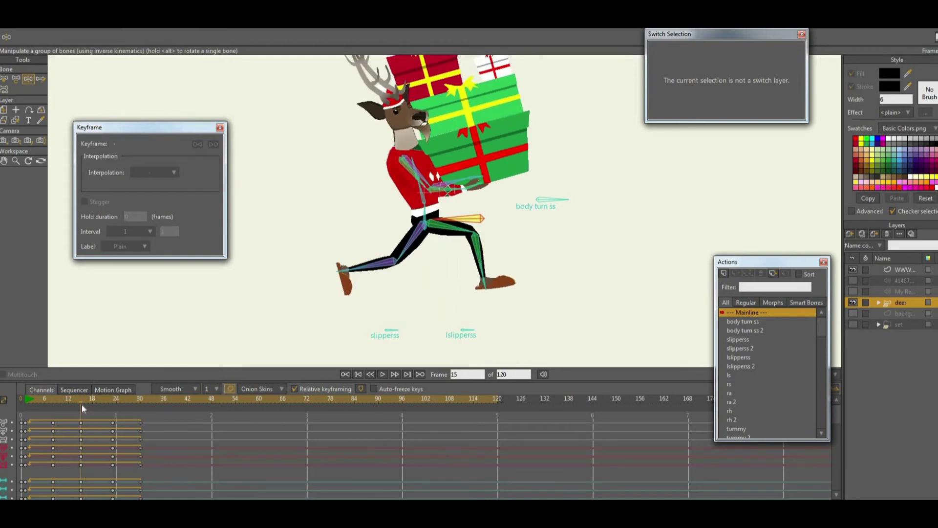
{"action": "left_click", "coordinate": [53, 404]}
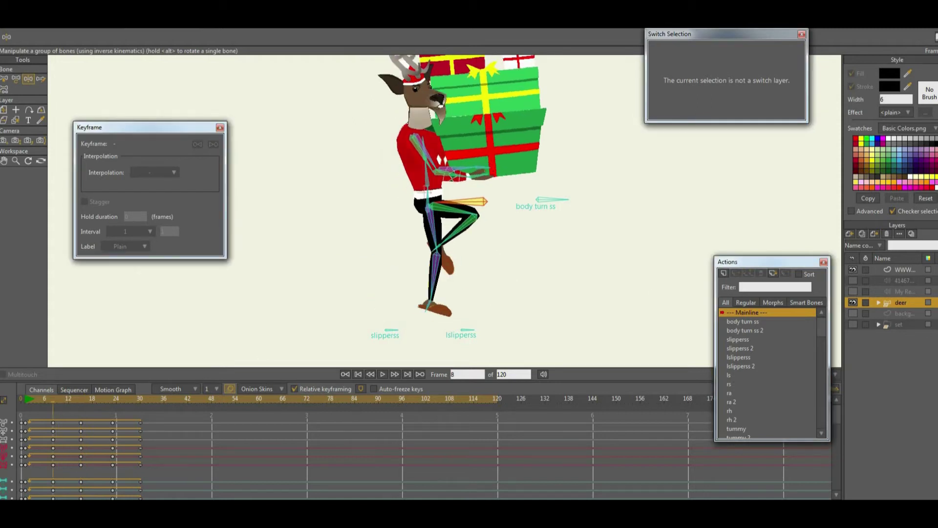
Duplicate the background layer below the deer
{"action": "left_click", "coordinate": [890, 313]}
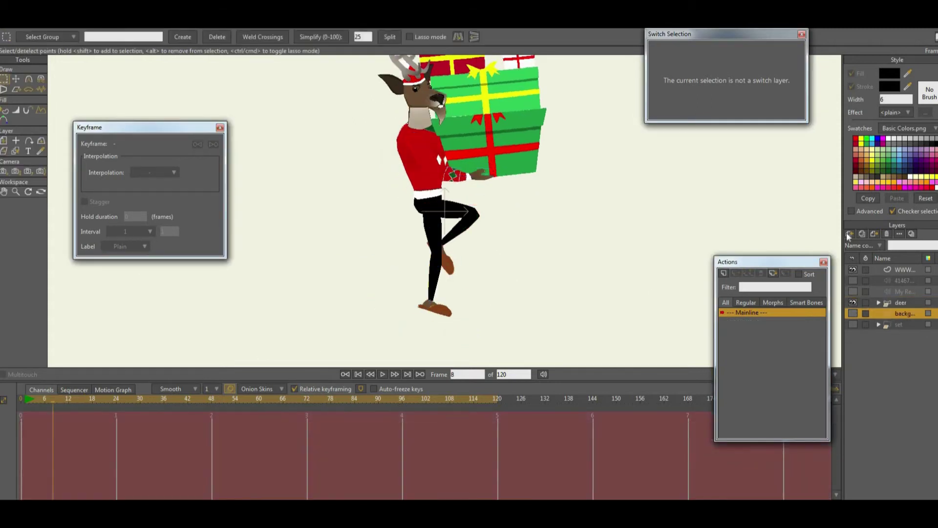
{"action": "left_click", "coordinate": [862, 235]}
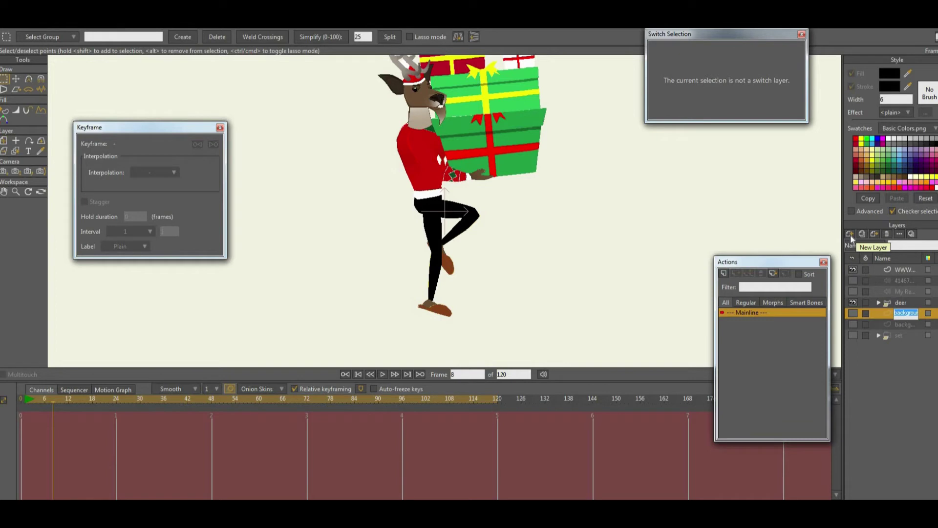
Undo the duplication of the background layer
{"action": "left_click", "coordinate": [850, 235]}
{"action": "left_click", "coordinate": [33, 353]}
{"action": "key", "text": "ctrl+z"}
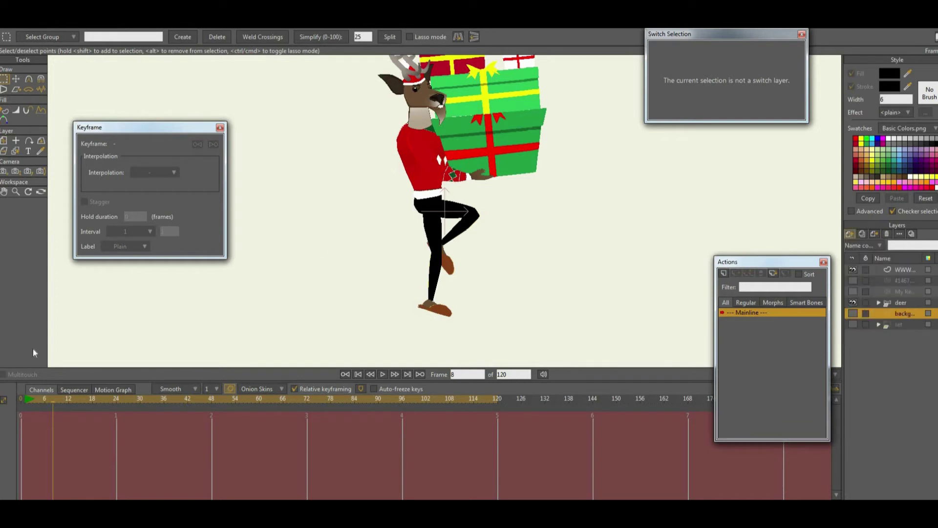
At frame 0, add a new vector layer below the deer and draw a wide black rectangle beneath its feet as ground
{"action": "left_click_drag", "start_coordinate": [45, 402], "coordinate": [4, 406]}
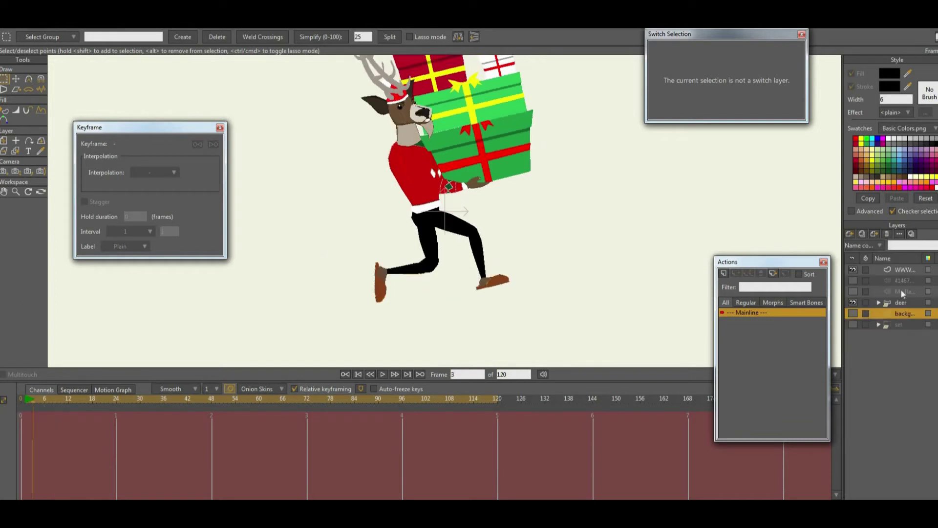
{"action": "left_click", "coordinate": [851, 236]}
{"action": "left_click", "coordinate": [853, 245]}
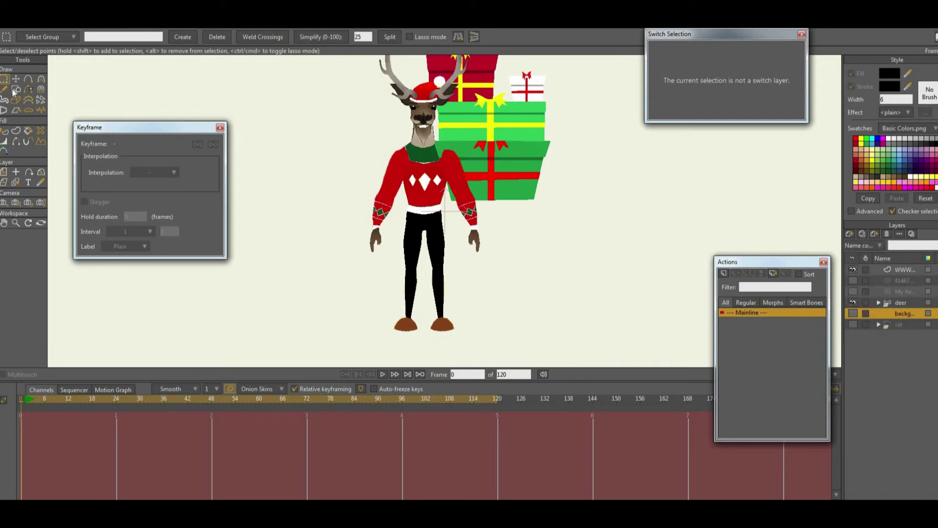
{"action": "left_click", "coordinate": [16, 90]}
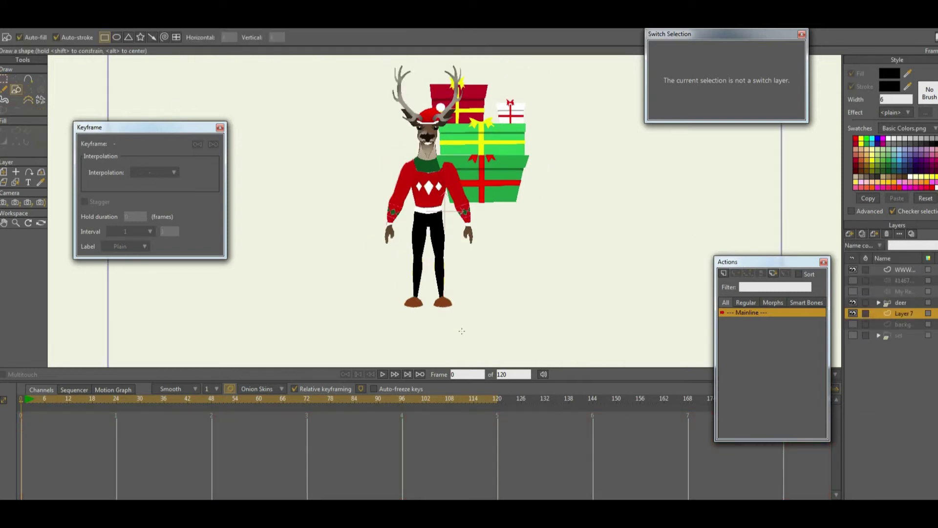
{"action": "left_click_drag", "start_coordinate": [319, 309], "coordinate": [656, 350]}
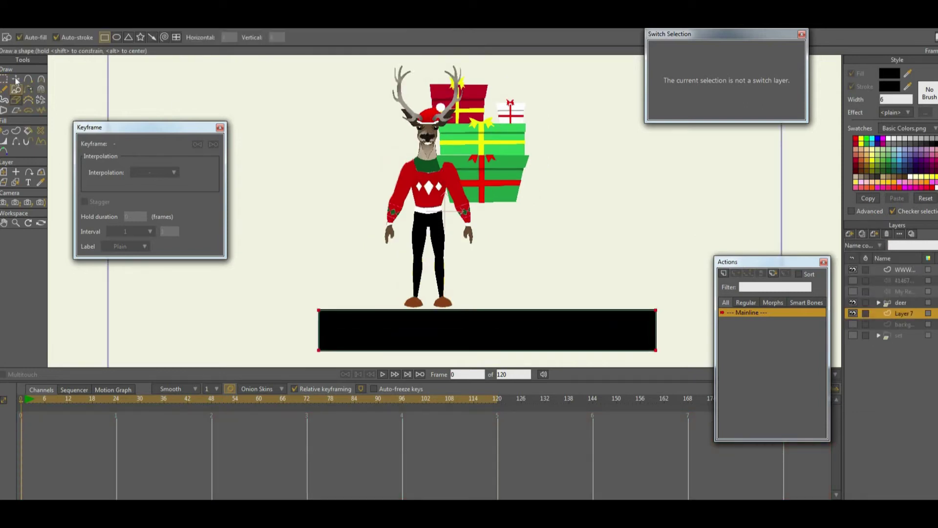
{"action": "left_click", "coordinate": [16, 79]}
{"action": "left_click_drag", "start_coordinate": [459, 319], "coordinate": [455, 317]}
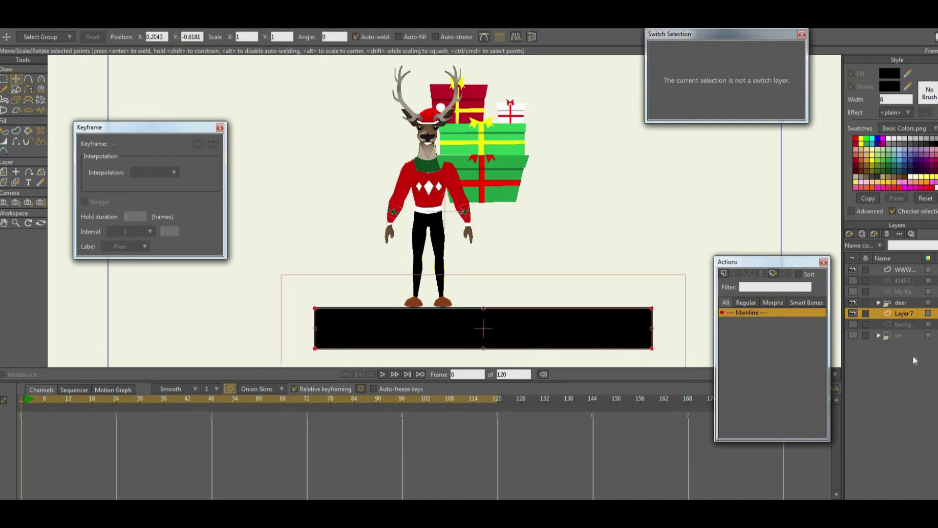
On the deer layer at frame 1, raise the body slightly with the hip bone
{"action": "left_click", "coordinate": [903, 303]}
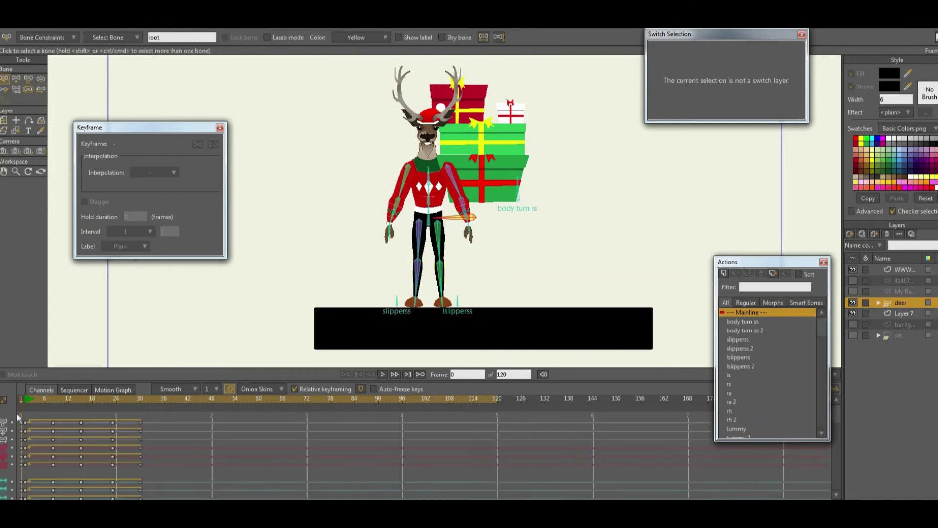
{"action": "left_click", "coordinate": [25, 401]}
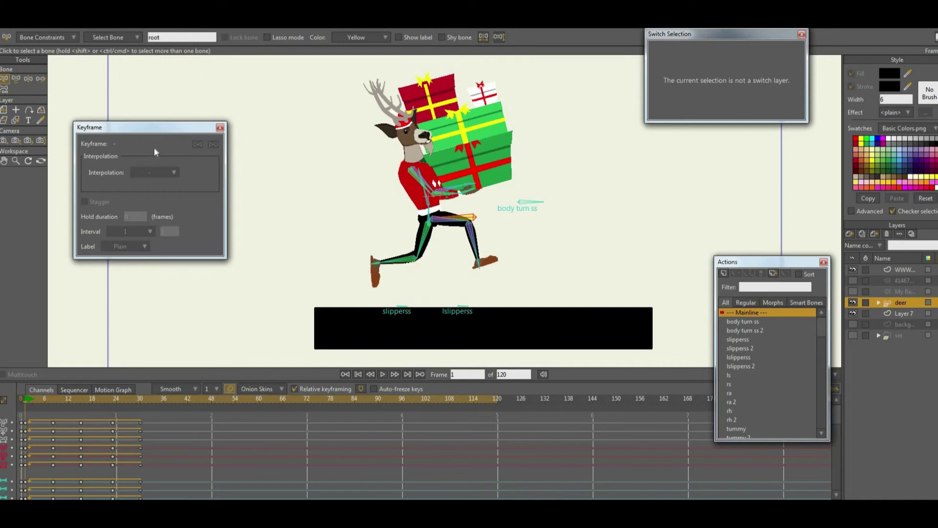
{"action": "left_click", "coordinate": [28, 79]}
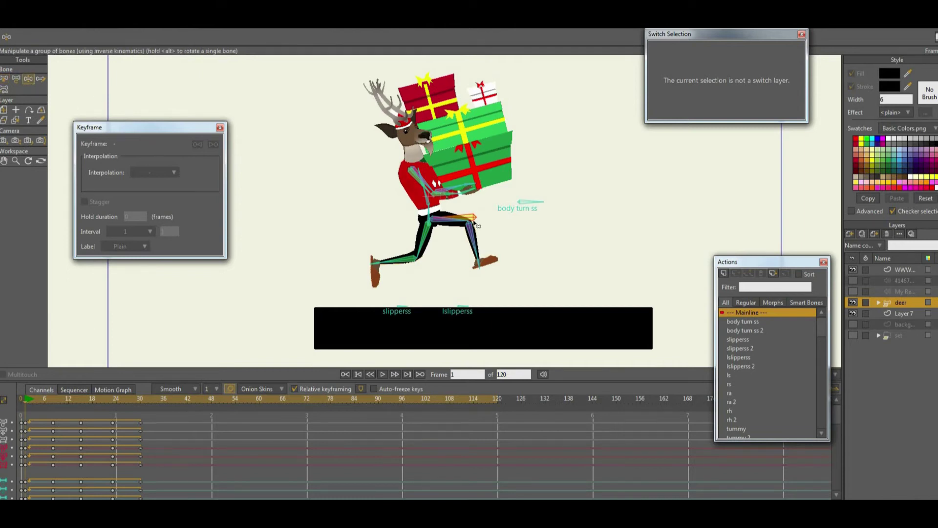
{"action": "left_click_drag", "start_coordinate": [472, 217], "coordinate": [477, 206]}
At frame 8, lower the body with the hip bone and plant the purple-boned supporting foot slightly forward on the black ground
{"action": "left_click_drag", "start_coordinate": [36, 400], "coordinate": [53, 408]}
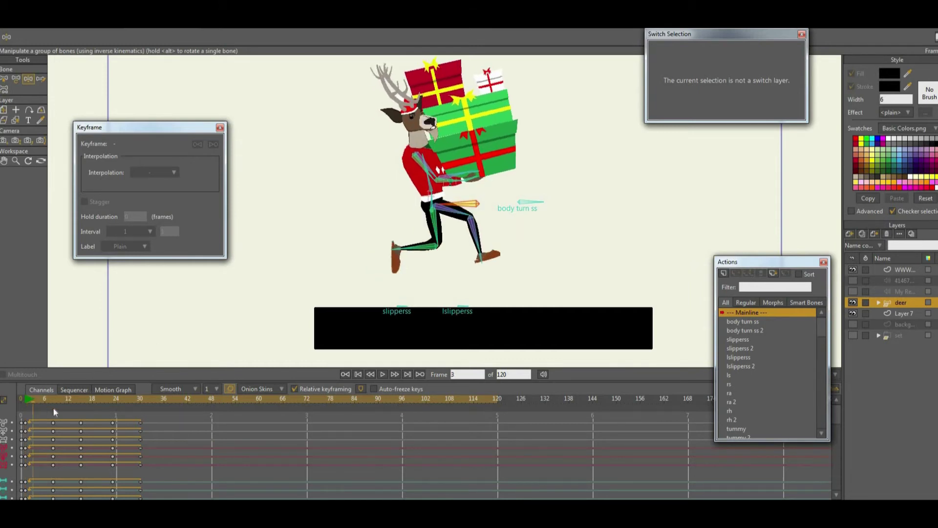
{"action": "left_click_drag", "start_coordinate": [475, 204], "coordinate": [476, 216]}
{"action": "left_click_drag", "start_coordinate": [435, 290], "coordinate": [448, 291]}
{"action": "left_click_drag", "start_coordinate": [473, 218], "coordinate": [474, 224]}
{"action": "left_click_drag", "start_coordinate": [447, 305], "coordinate": [445, 303]}
{"action": "left_click_drag", "start_coordinate": [456, 255], "coordinate": [457, 255]}
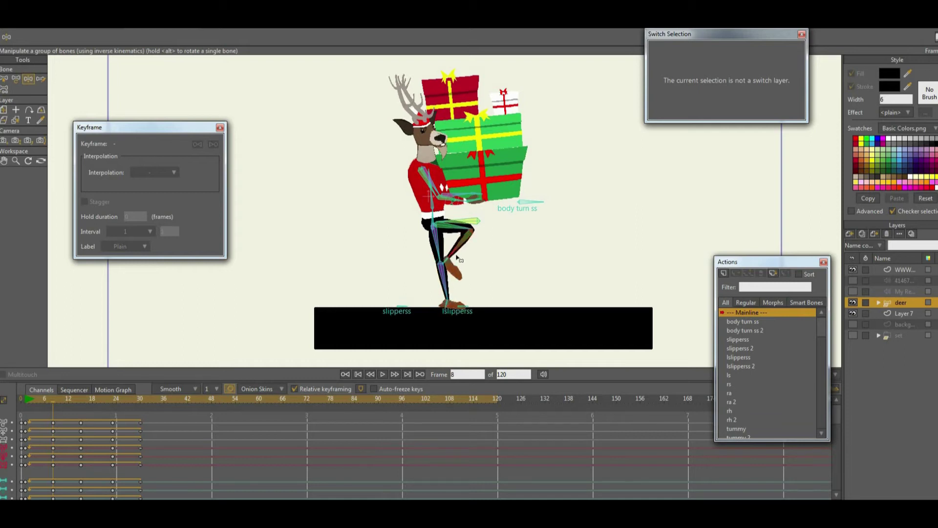
With the hip bone, raise the body at frame 15 against the frame 1 onion skin and lower it to the ground at frame 23
{"action": "left_click_drag", "start_coordinate": [57, 400], "coordinate": [81, 405]}
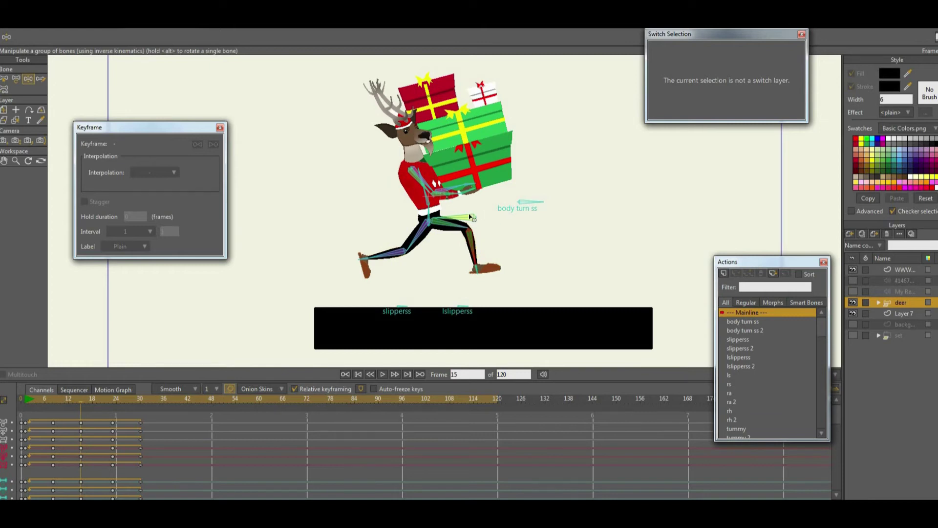
{"action": "left_click", "coordinate": [470, 217]}
{"action": "left_click_drag", "start_coordinate": [54, 401], "coordinate": [80, 410]}
{"action": "left_click", "coordinate": [26, 406]}
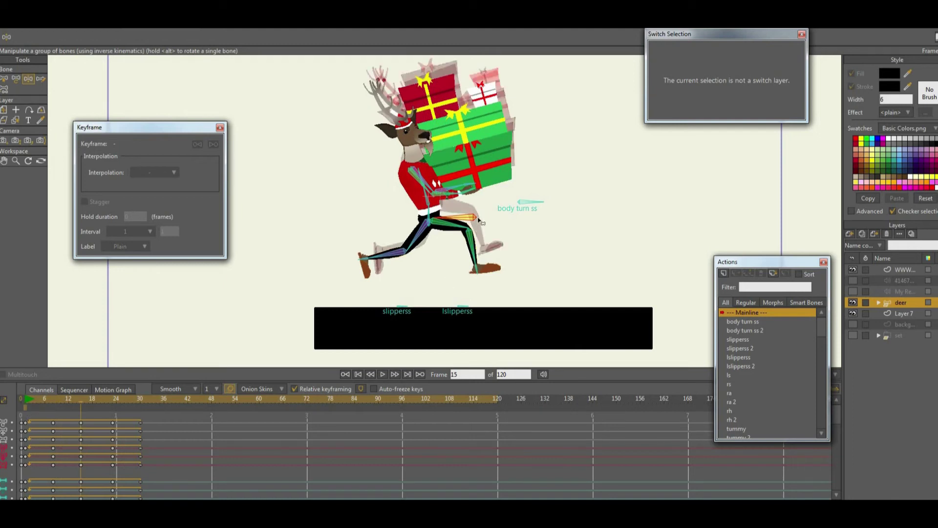
{"action": "left_click_drag", "start_coordinate": [472, 220], "coordinate": [477, 208]}
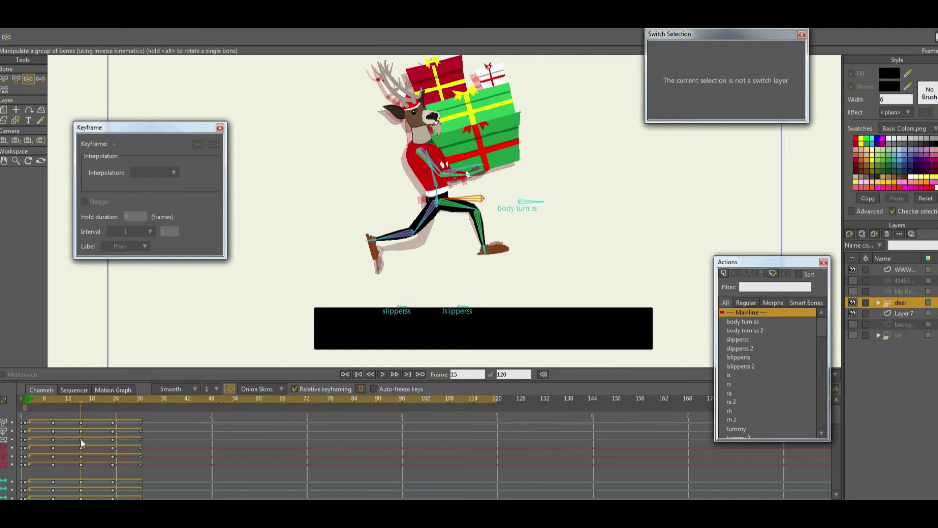
{"action": "left_click", "coordinate": [112, 407]}
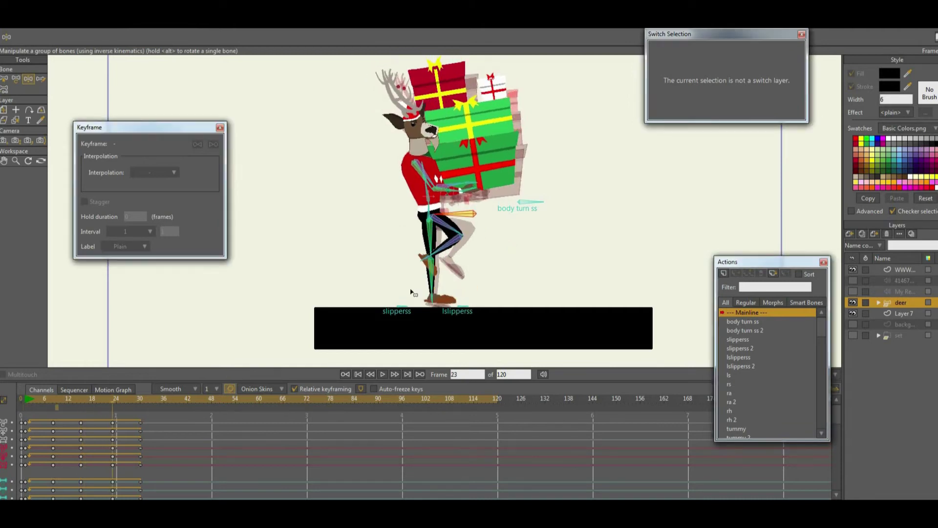
{"action": "left_click_drag", "start_coordinate": [470, 218], "coordinate": [470, 225]}
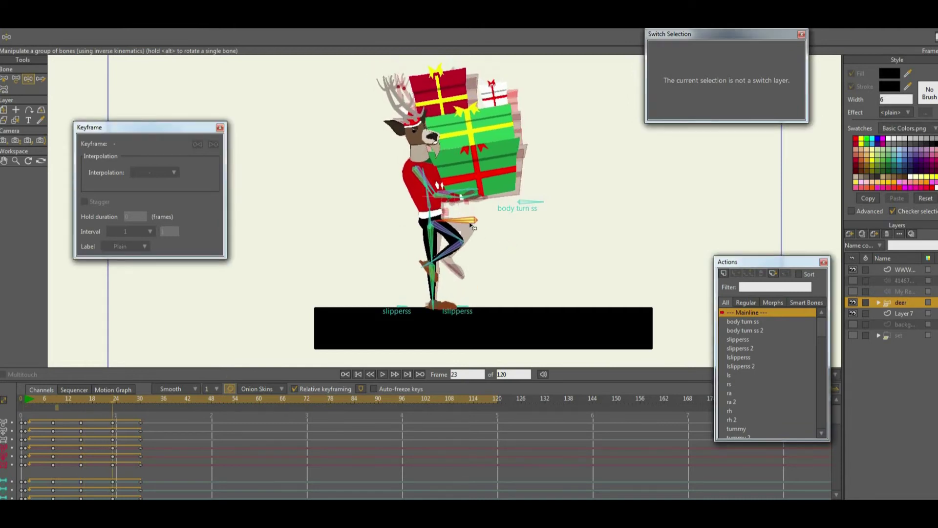
Copy the deer's frame 1 keyframes to frame 30
{"action": "left_click", "coordinate": [140, 404]}
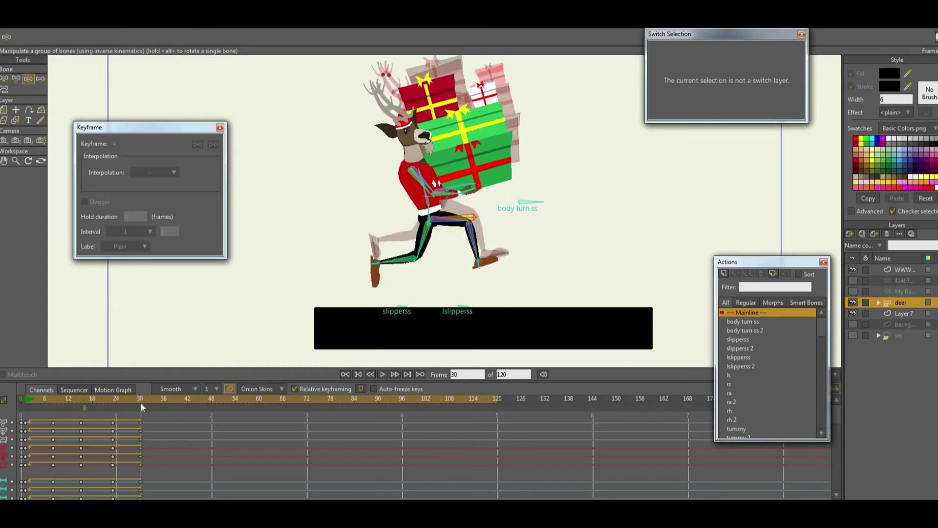
{"action": "left_click", "coordinate": [25, 432]}
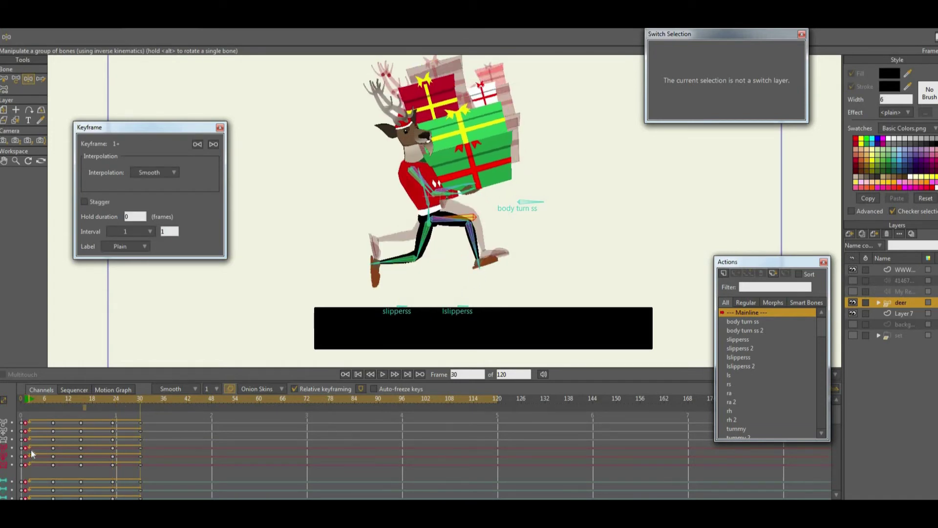
{"action": "key", "text": "ctrl+z"}
Set the deer's frame 30 keyframes to Cycle interpolation, looping back to absolute frame 2
{"action": "left_click_drag", "start_coordinate": [138, 466], "coordinate": [156, 417]}
{"action": "right_click", "coordinate": [140, 432]}
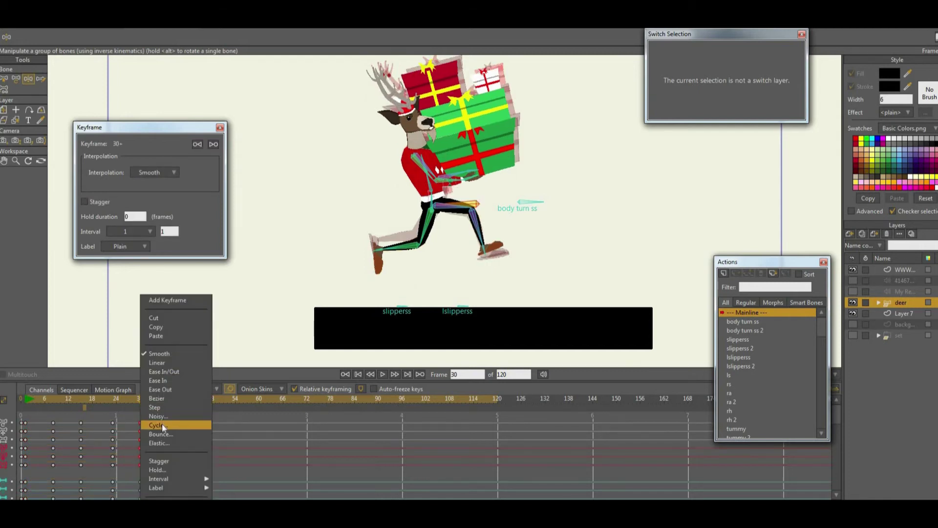
{"action": "left_click", "coordinate": [162, 424]}
{"action": "key", "text": "Return"}
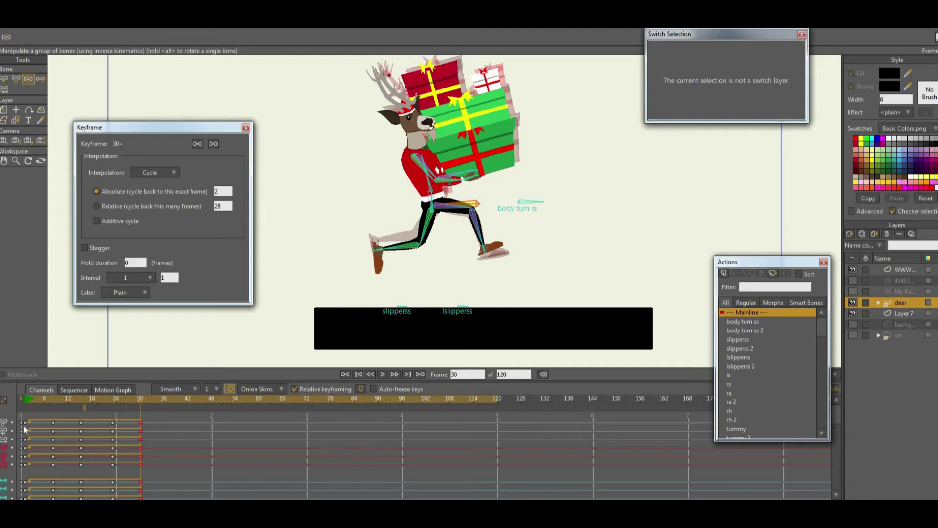
Try Cycle interpolation on the deer's frame 1 keyframes
{"action": "left_click", "coordinate": [25, 424]}
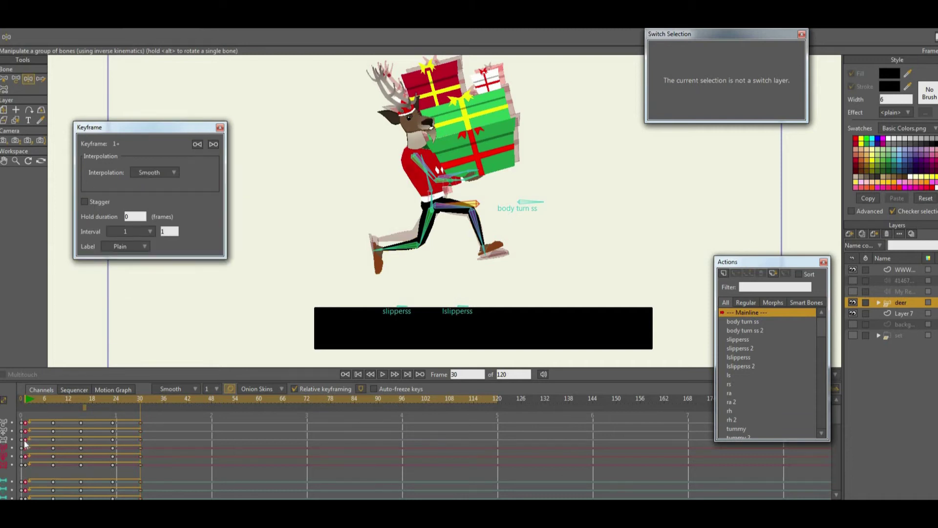
{"action": "right_click", "coordinate": [39, 395]}
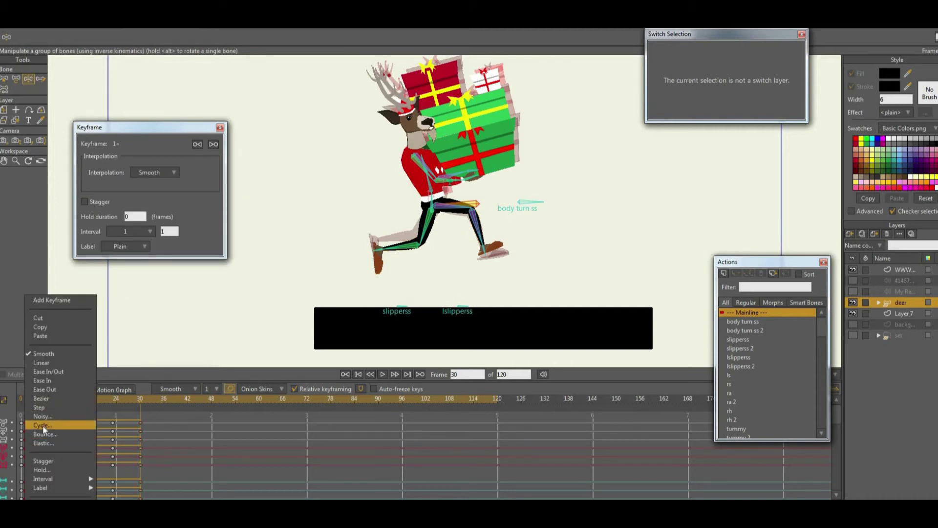
{"action": "left_click", "coordinate": [43, 426]}
Play the run cycle from frame 1 to check the feet against the ground
{"action": "left_click", "coordinate": [25, 401]}
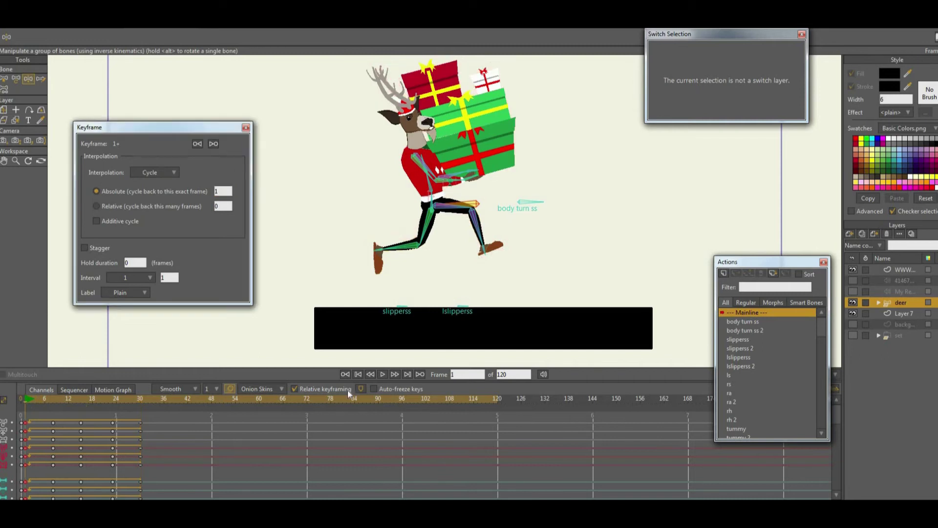
{"action": "left_click", "coordinate": [384, 374]}
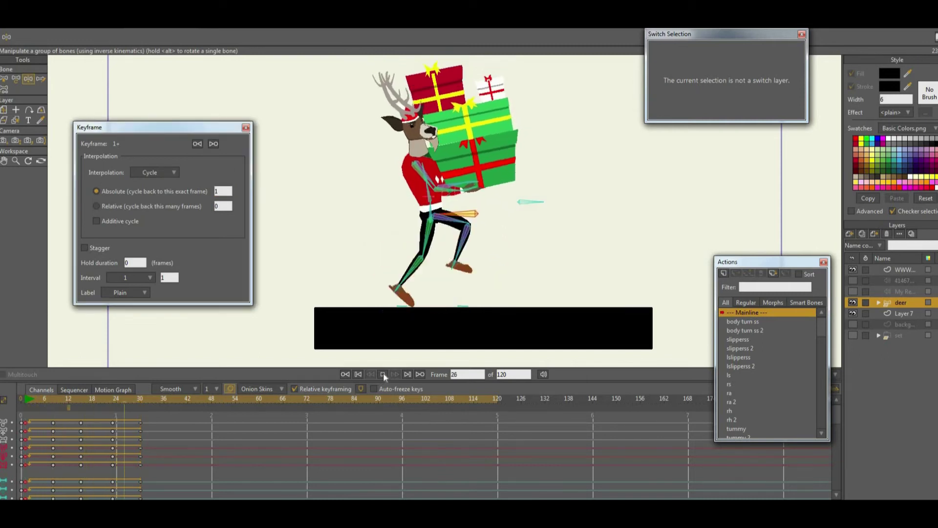
{"action": "left_click", "coordinate": [383, 374]}
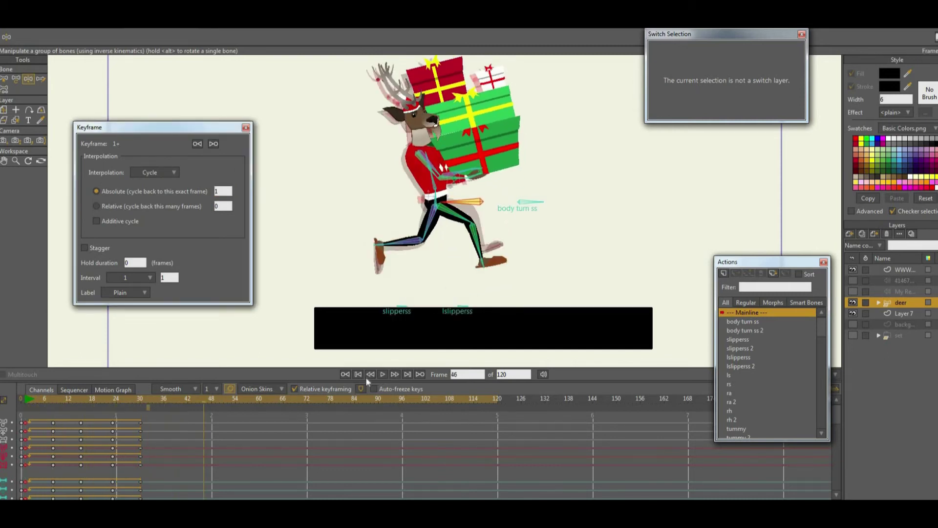
{"action": "left_click", "coordinate": [382, 374]}
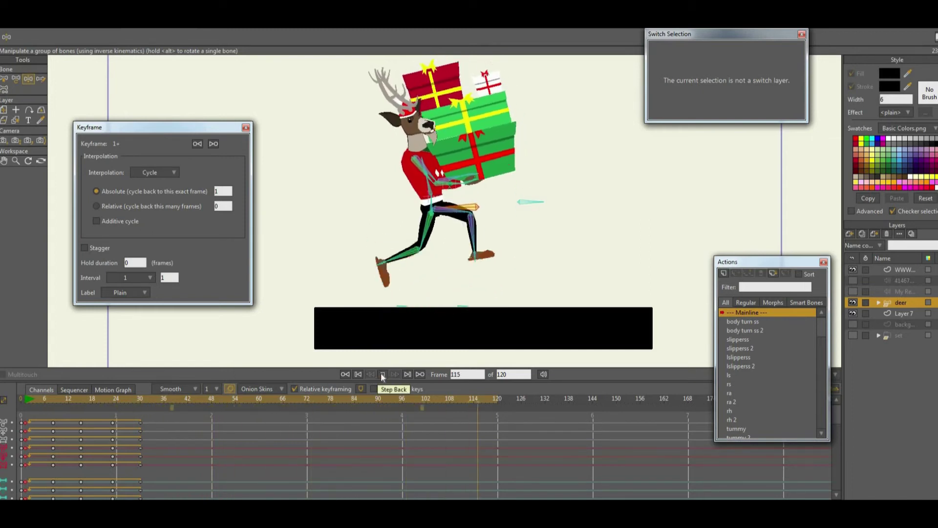
{"action": "key", "text": "space"}
Extend the animation to 240 frames and play the run cycle again from frame 1
{"action": "left_click", "coordinate": [511, 374]}
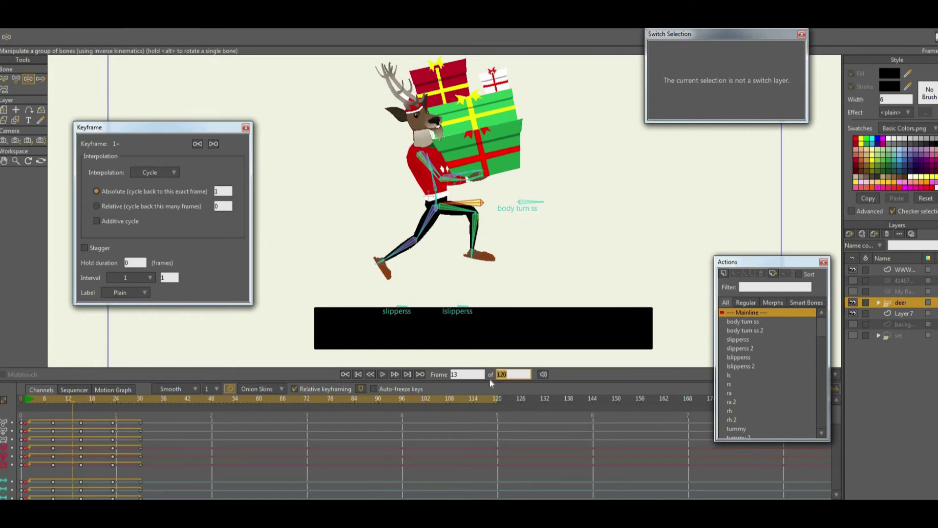
{"action": "type", "text": "240"}
{"action": "key", "text": "Return"}
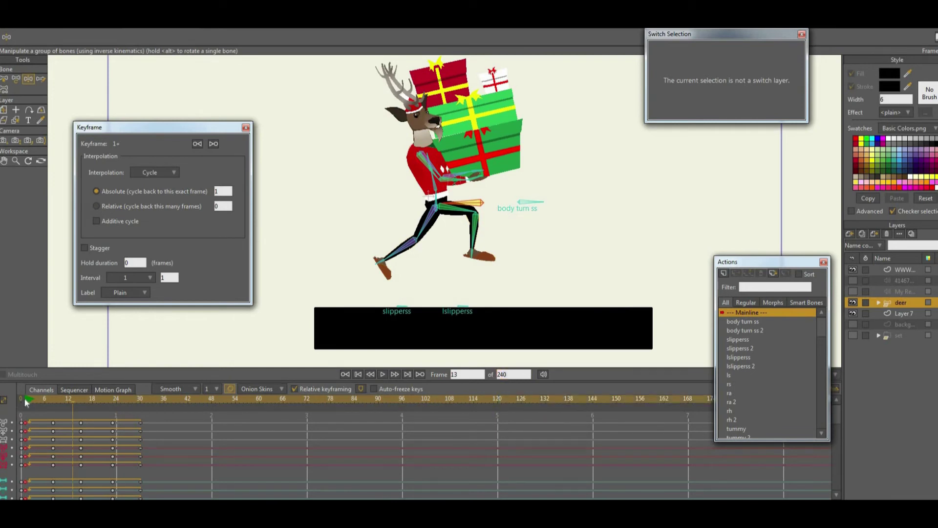
{"action": "key", "text": "shift+Left"}
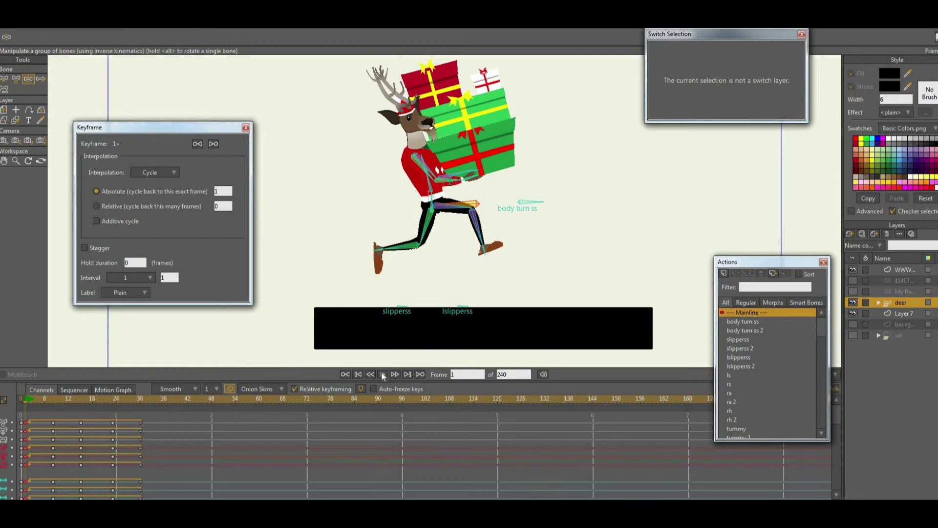
{"action": "left_click", "coordinate": [382, 375]}
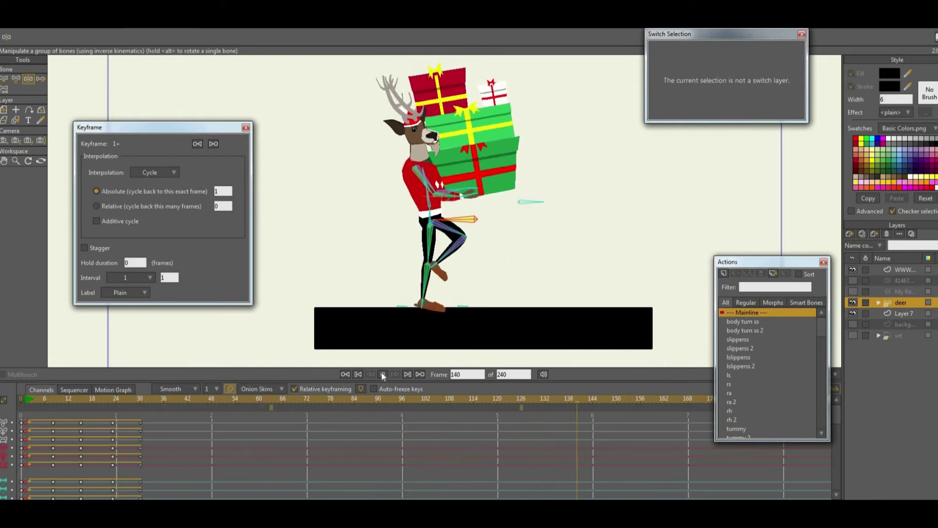
{"action": "left_click", "coordinate": [382, 374]}
{"action": "left_click", "coordinate": [184, 466]}
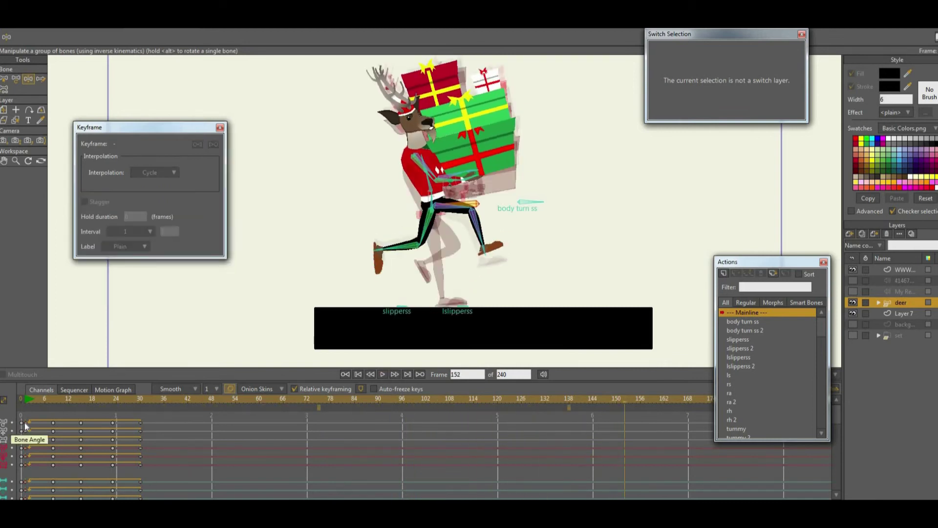
Set the deer's frame 1 keyframes to Linear interpolation
{"action": "left_click", "coordinate": [26, 439]}
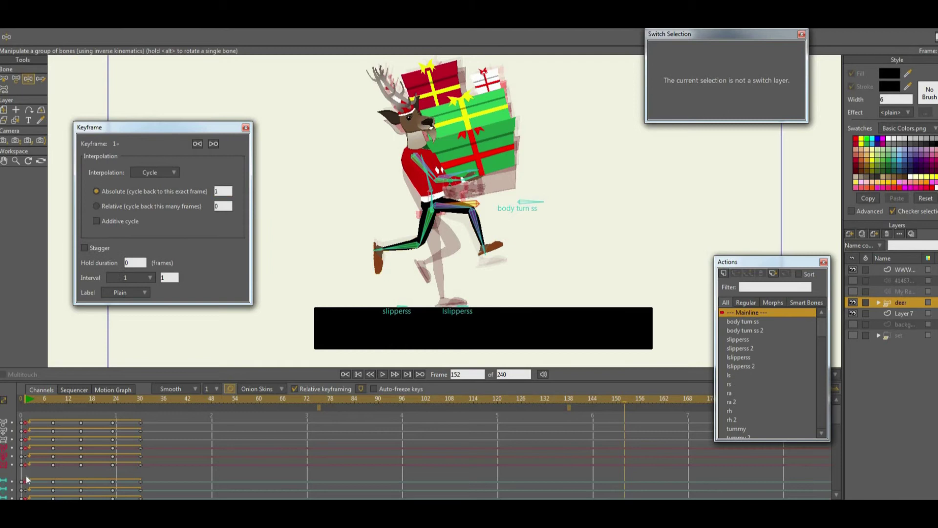
{"action": "right_click", "coordinate": [31, 443]}
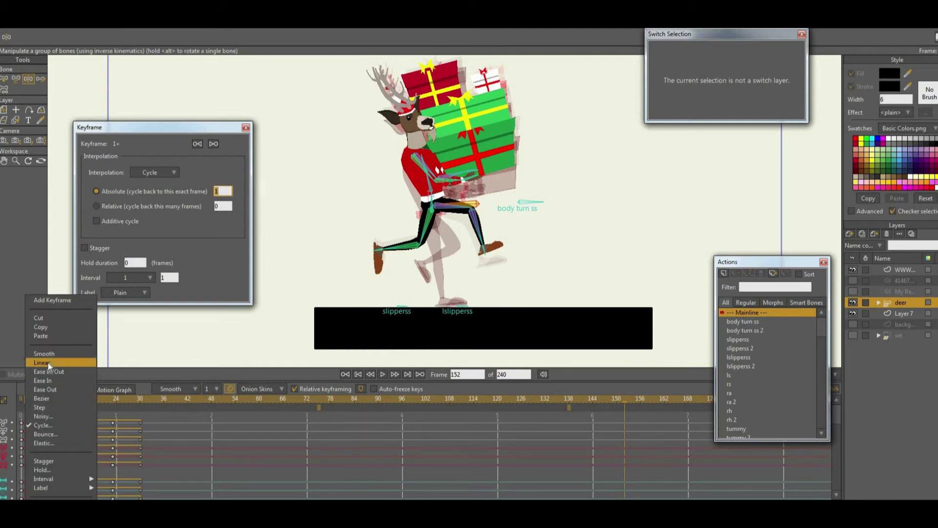
{"action": "left_click", "coordinate": [48, 363]}
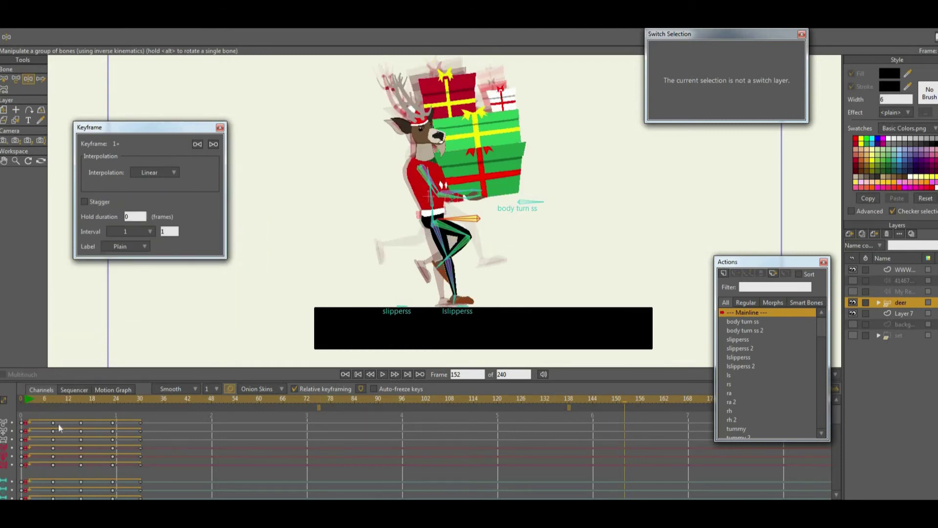
{"action": "right_click", "coordinate": [25, 421]}
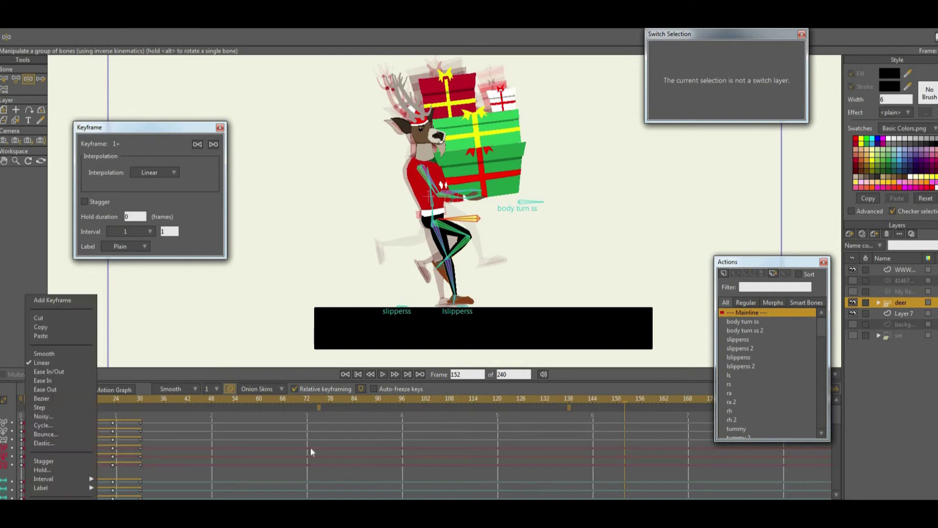
Play the 240-frame run cycle with the full frame in view to check the loop
{"action": "left_click", "coordinate": [383, 377]}
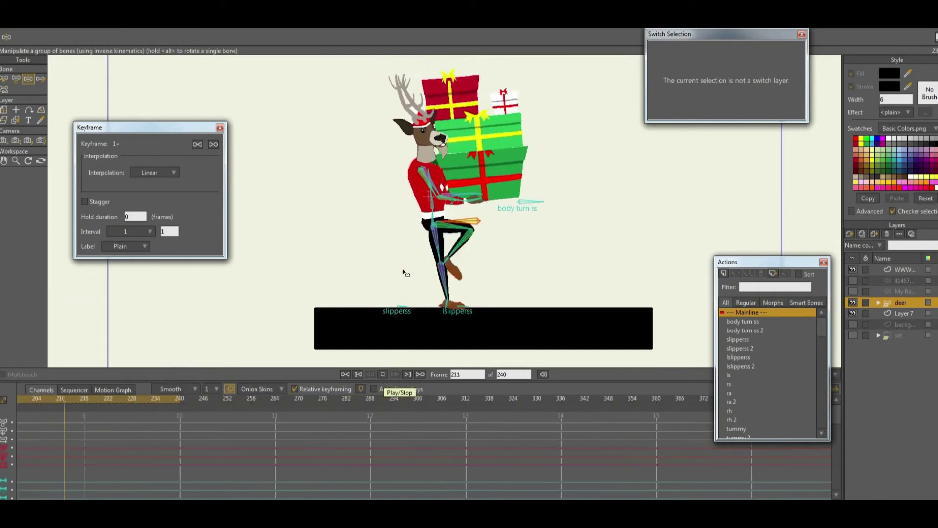
{"action": "scroll", "coordinate": [404, 271], "scroll_direction": "down", "scroll_amount": 2}
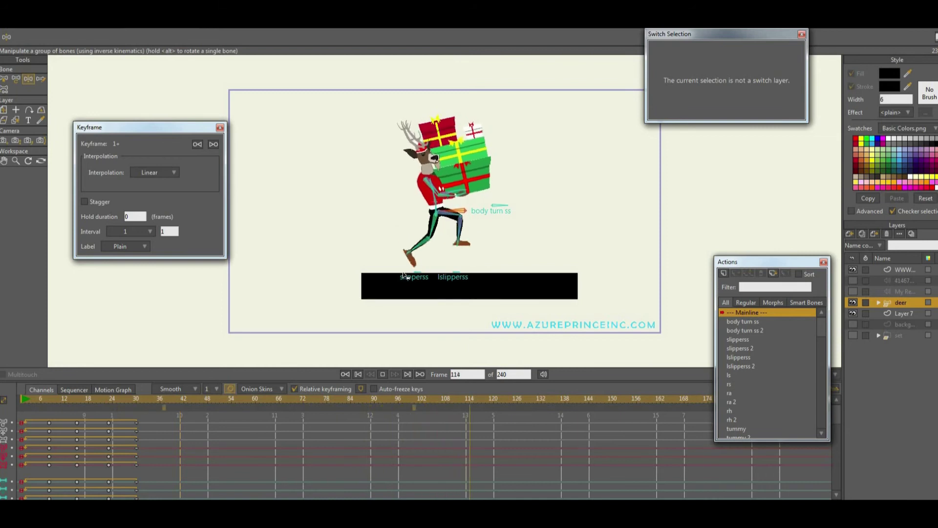
{"action": "left_click", "coordinate": [382, 373]}
Compress all of the deer's run keyframes so the last one falls on frame 24, and play the faster run
{"action": "left_click_drag", "start_coordinate": [158, 415], "coordinate": [20, 467]}
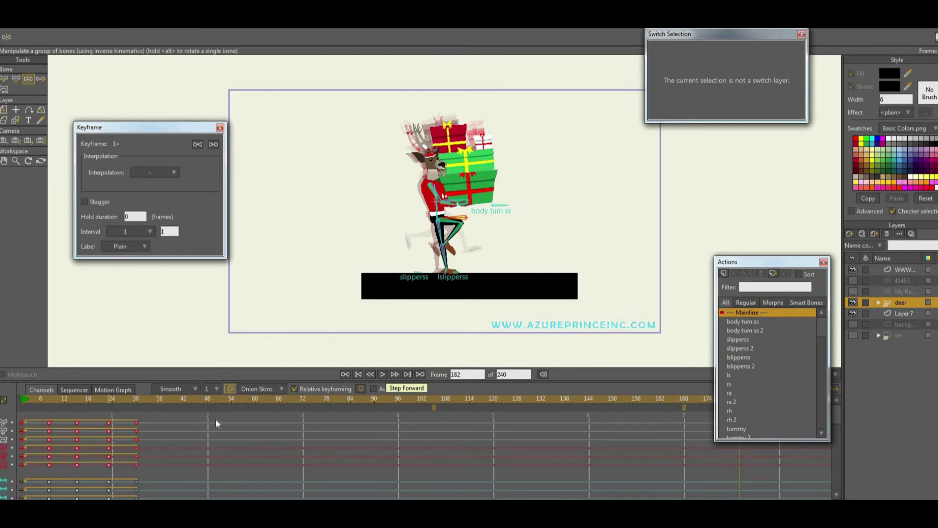
{"action": "left_click", "coordinate": [344, 374]}
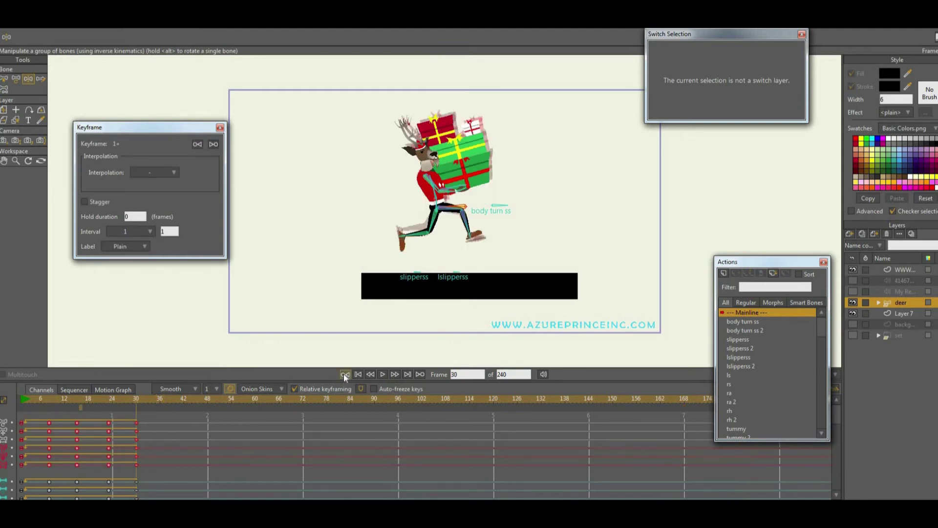
{"action": "left_click", "coordinate": [346, 374]}
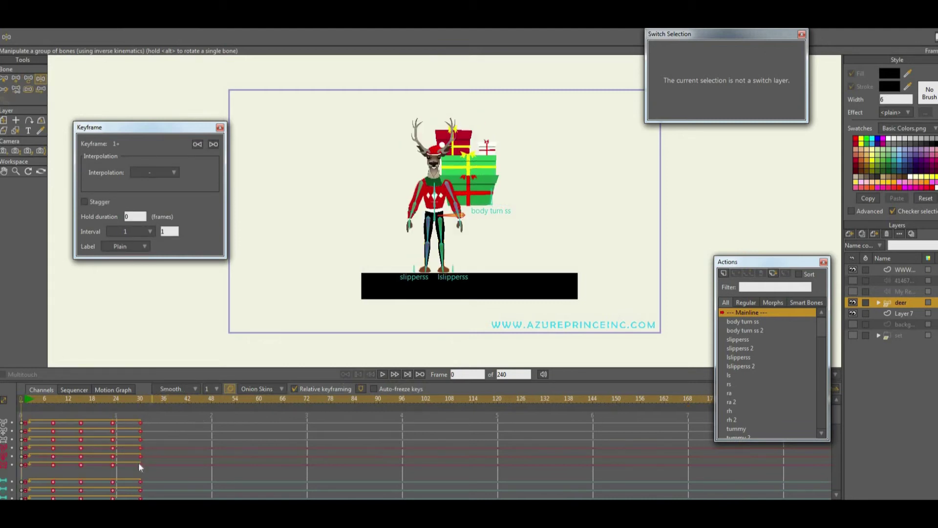
{"action": "left_click_drag", "start_coordinate": [140, 464], "coordinate": [116, 468]}
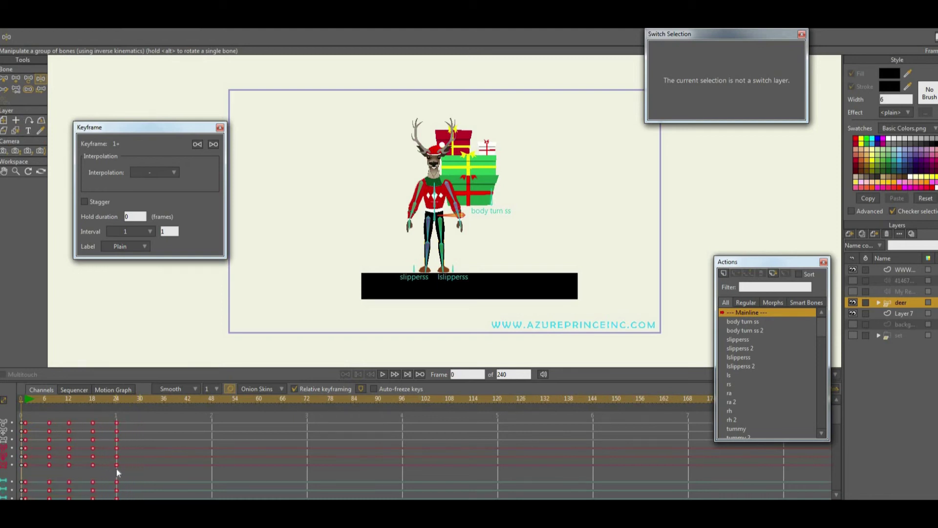
{"action": "left_click", "coordinate": [385, 374]}
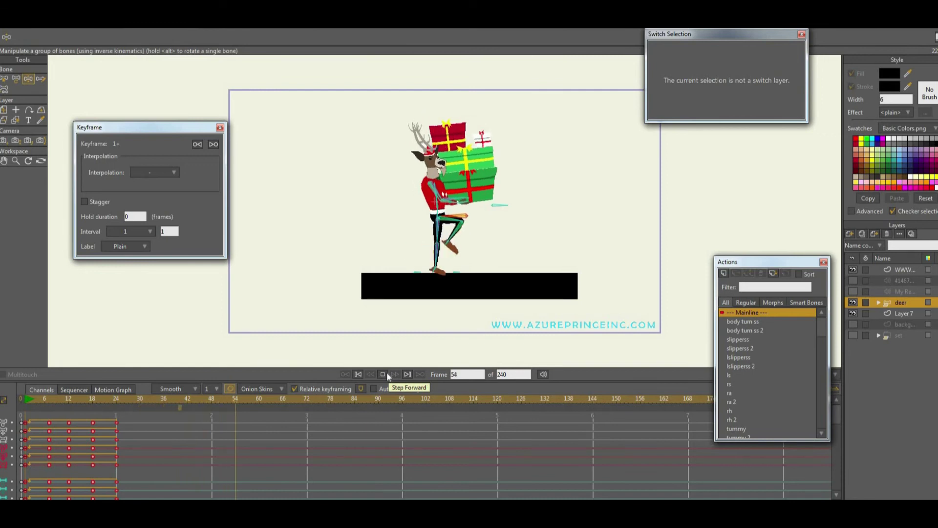
{"action": "left_click", "coordinate": [384, 374]}
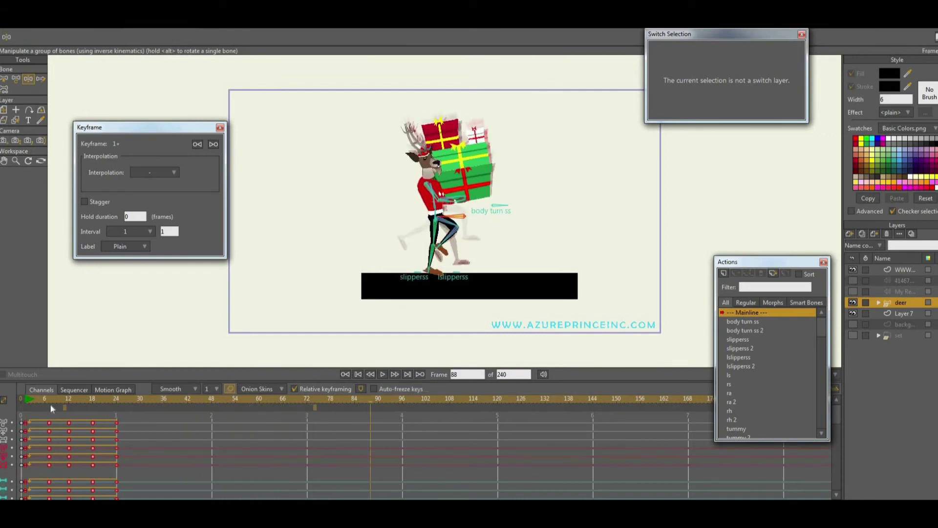
At frame 7, shift the planted foot slightly back along the ground and squash the torso bone to a scale of about 0.98
{"action": "left_click", "coordinate": [48, 401]}
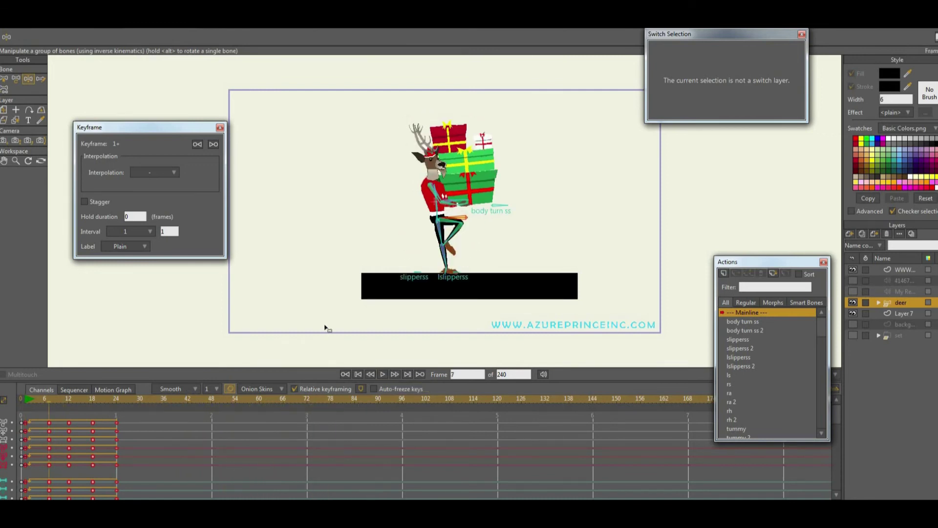
{"action": "scroll", "coordinate": [326, 328], "scroll_direction": "up", "scroll_amount": 3}
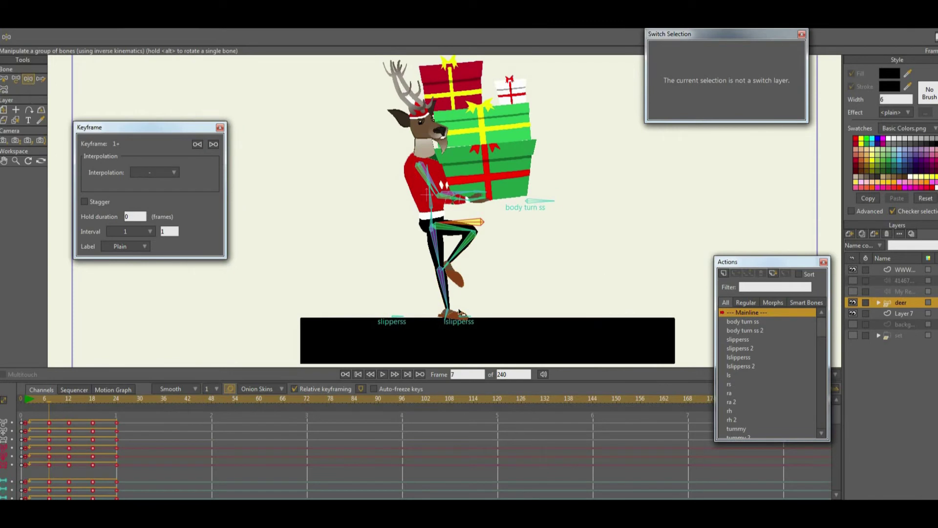
{"action": "left_click_drag", "start_coordinate": [443, 320], "coordinate": [435, 317]}
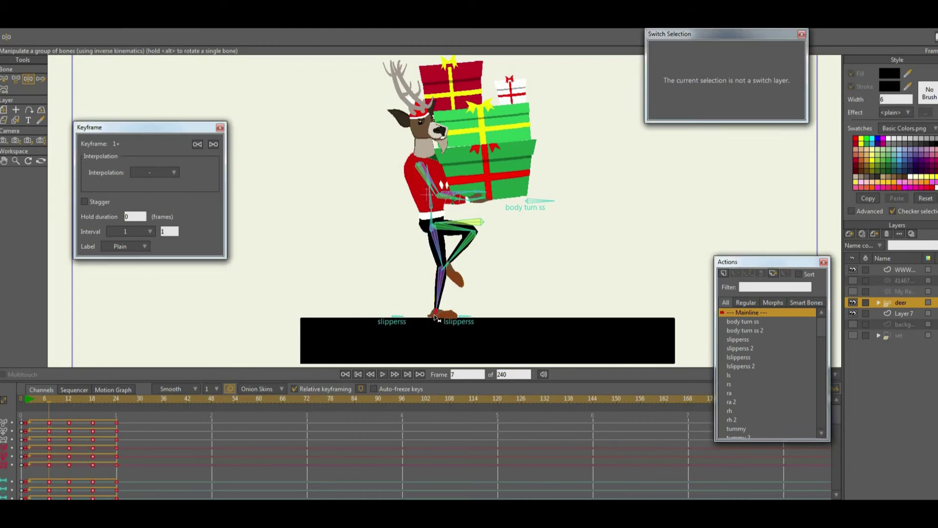
{"action": "left_click", "coordinate": [17, 79]}
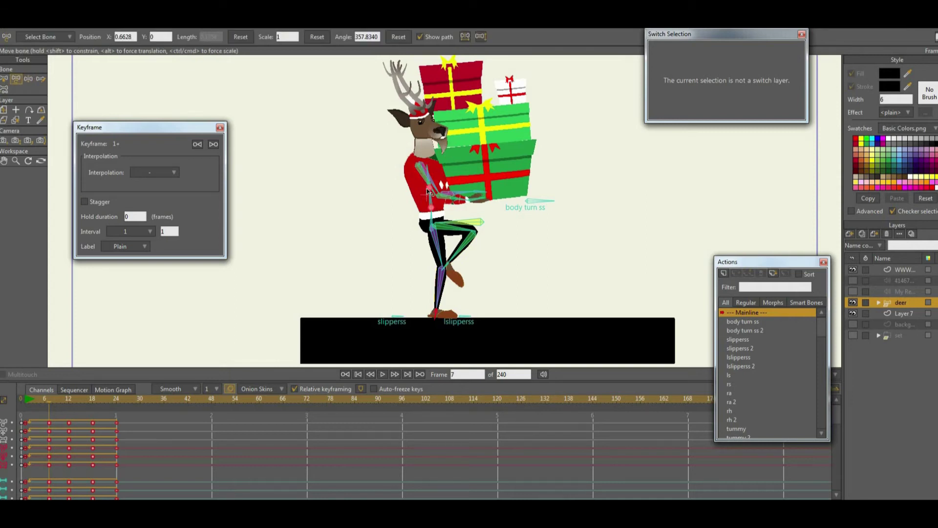
{"action": "left_click_drag", "start_coordinate": [424, 187], "coordinate": [425, 191]}
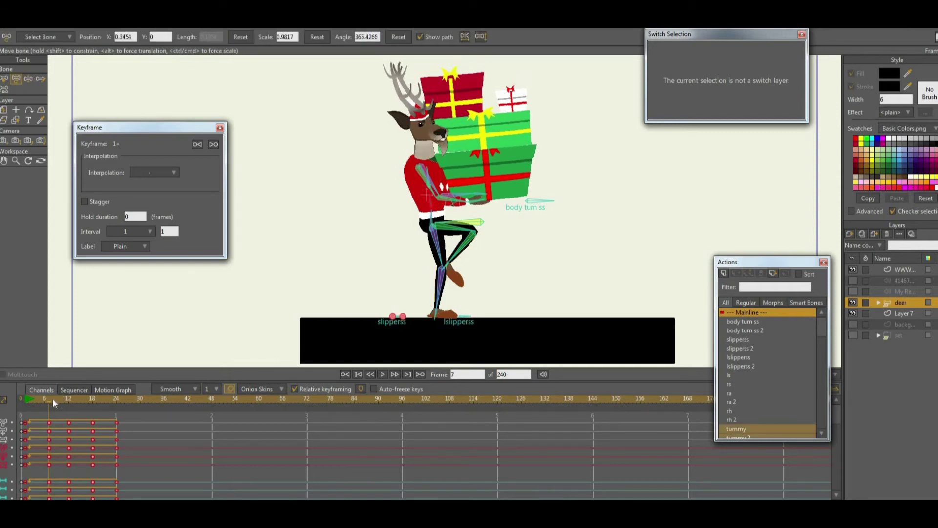
Stretch the torso bone to a scale of 1.15 at frame 12 and set it to about 1.04 at frame 18
{"action": "left_click", "coordinate": [68, 404]}
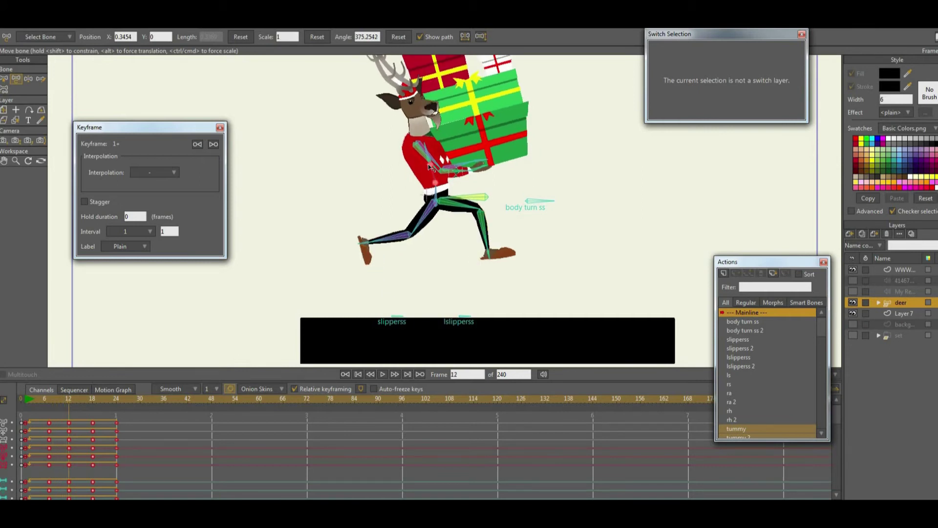
{"action": "left_click_drag", "start_coordinate": [428, 165], "coordinate": [428, 161]}
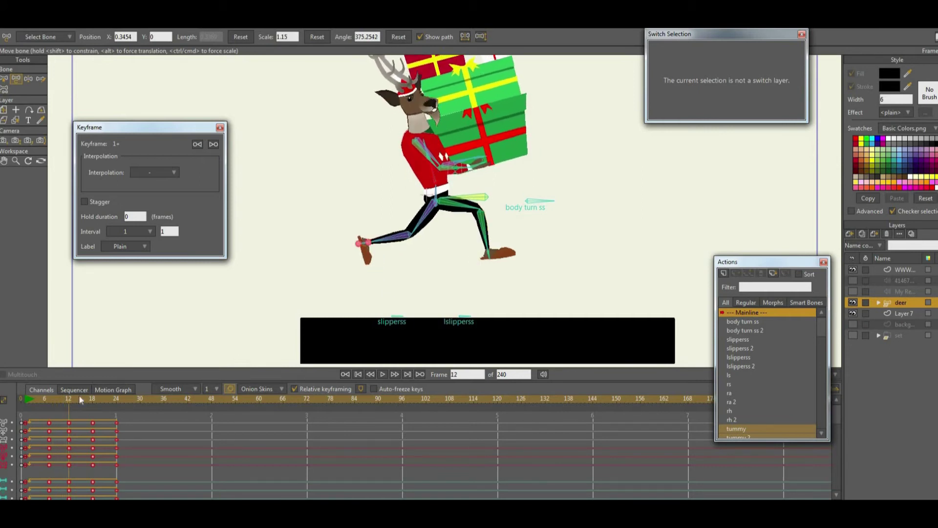
{"action": "left_click", "coordinate": [92, 404]}
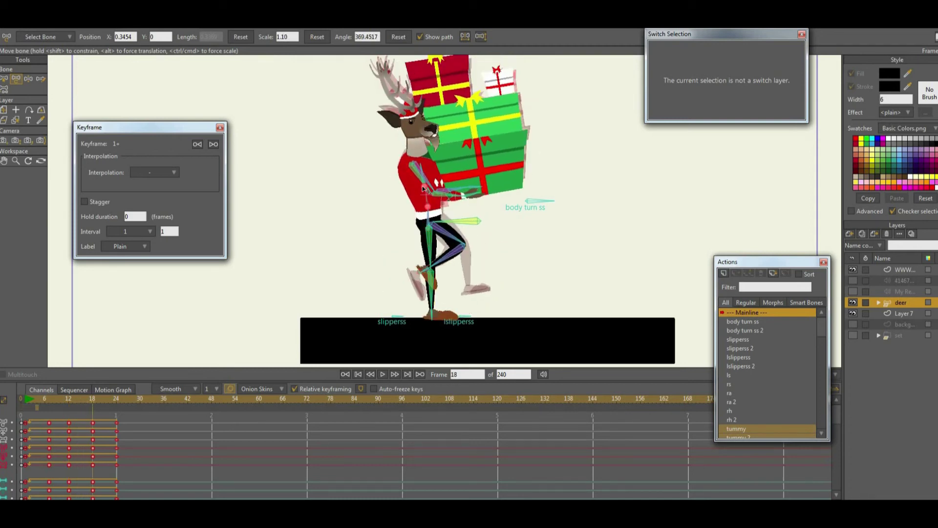
{"action": "left_click_drag", "start_coordinate": [423, 189], "coordinate": [423, 191]}
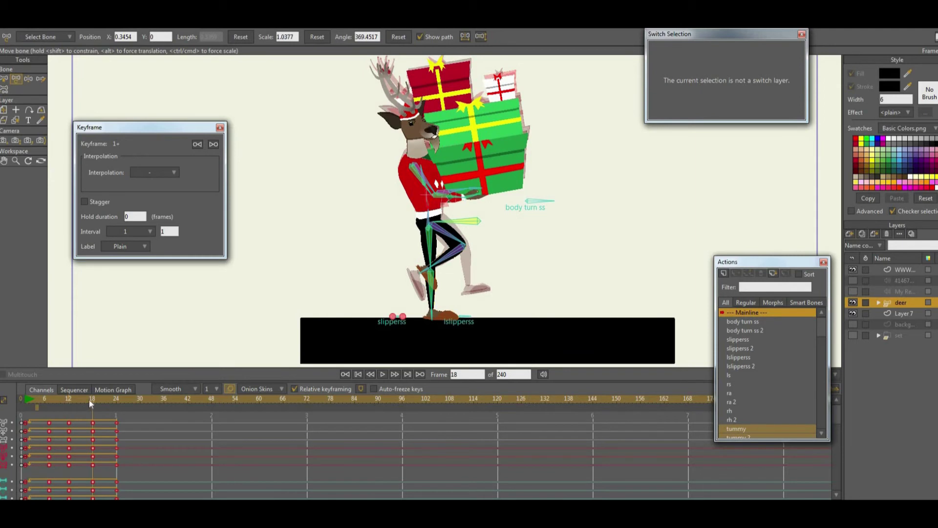
Play the run cycle to check the torso's squash and stretch
{"action": "left_click", "coordinate": [45, 400]}
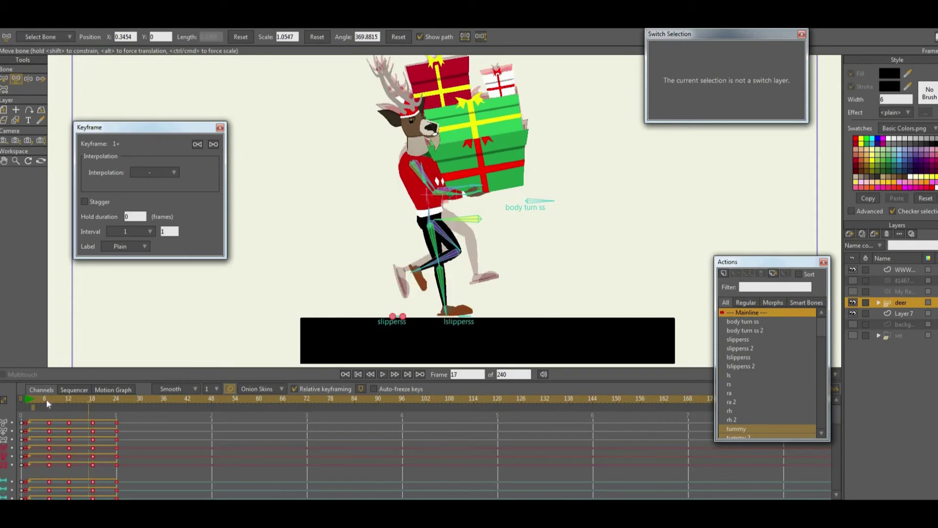
{"action": "left_click", "coordinate": [383, 375]}
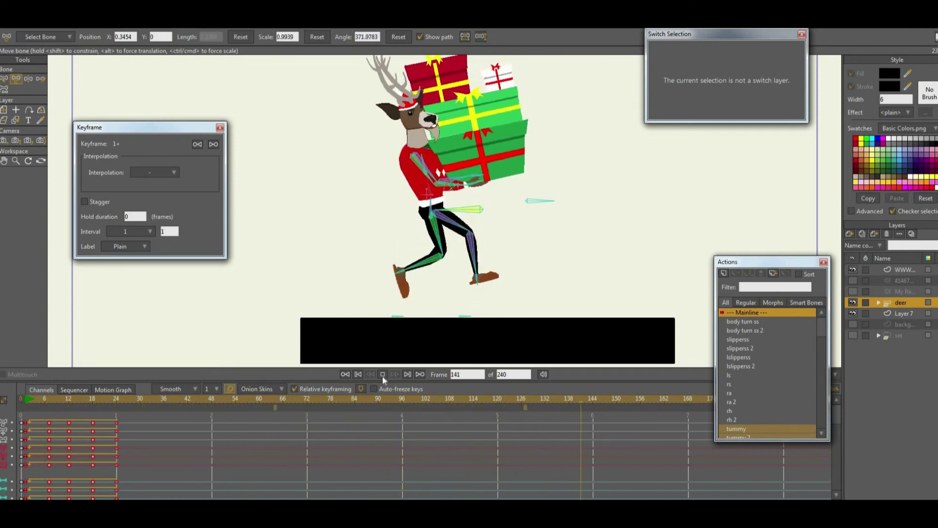
{"action": "left_click", "coordinate": [382, 374]}
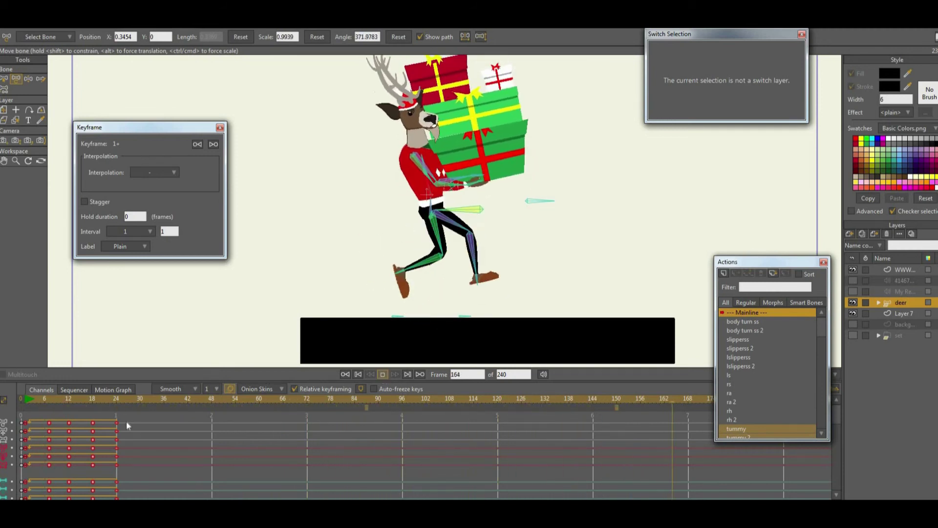
At frame 12, lengthen both shin bones of the mid-air stride, scaling the trailing shin to about 1.34
{"action": "left_click", "coordinate": [49, 400]}
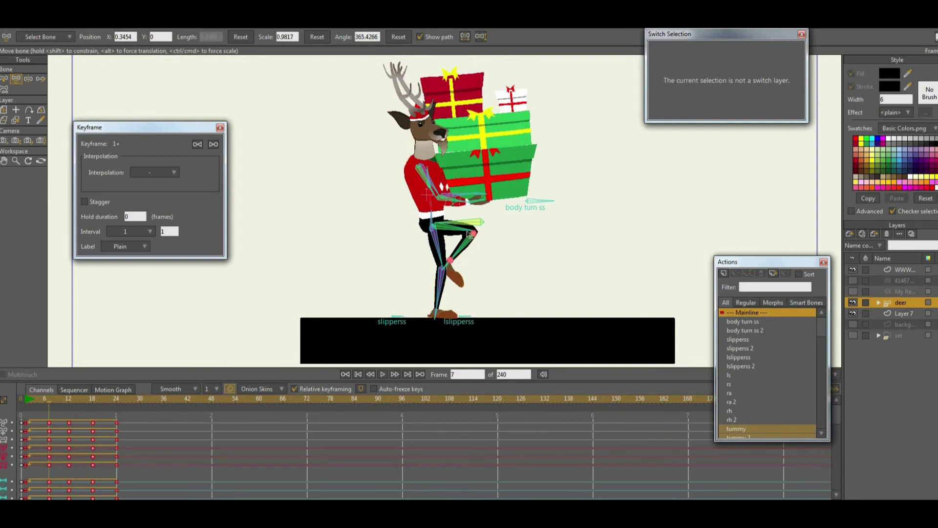
{"action": "left_click_drag", "start_coordinate": [62, 400], "coordinate": [65, 402]}
{"action": "left_click", "coordinate": [68, 402]}
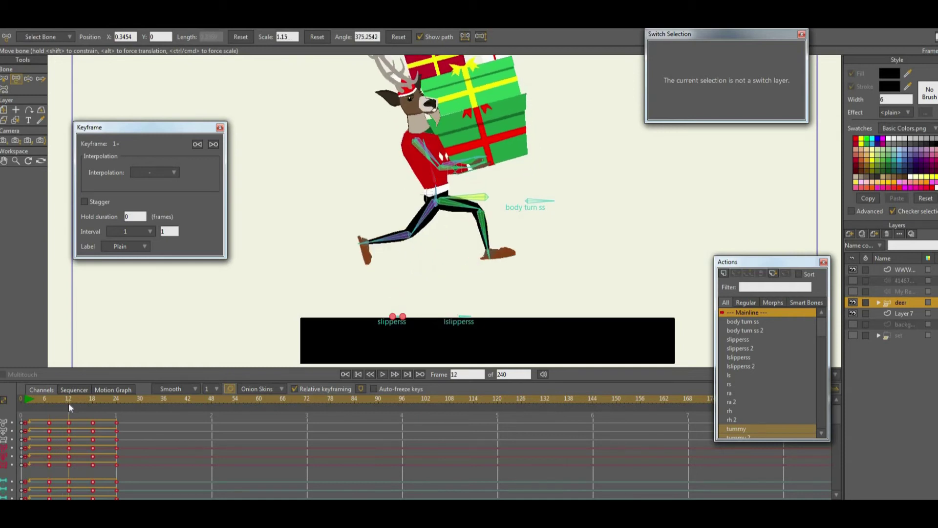
{"action": "left_click", "coordinate": [487, 252]}
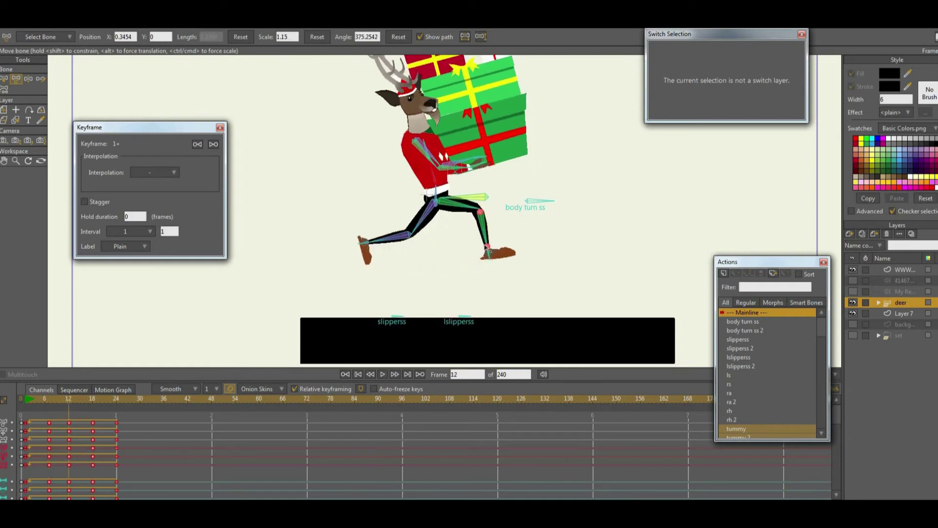
{"action": "left_click_drag", "start_coordinate": [487, 248], "coordinate": [490, 257]}
{"action": "left_click", "coordinate": [374, 242]}
{"action": "left_click_drag", "start_coordinate": [384, 244], "coordinate": [393, 247]}
{"action": "left_click", "coordinate": [490, 254]}
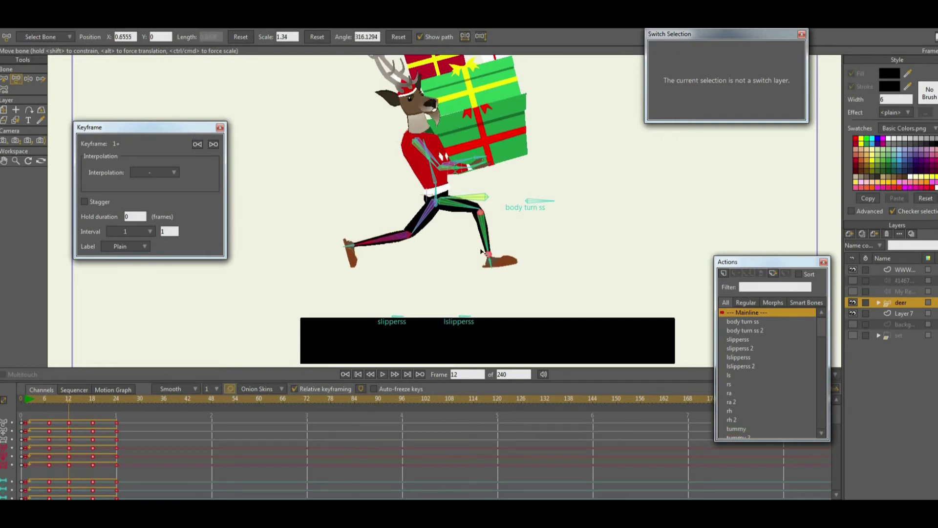
{"action": "left_click_drag", "start_coordinate": [481, 251], "coordinate": [498, 264]}
Play the run cycle with the stretched legs and return to frame 0
{"action": "left_click", "coordinate": [383, 374]}
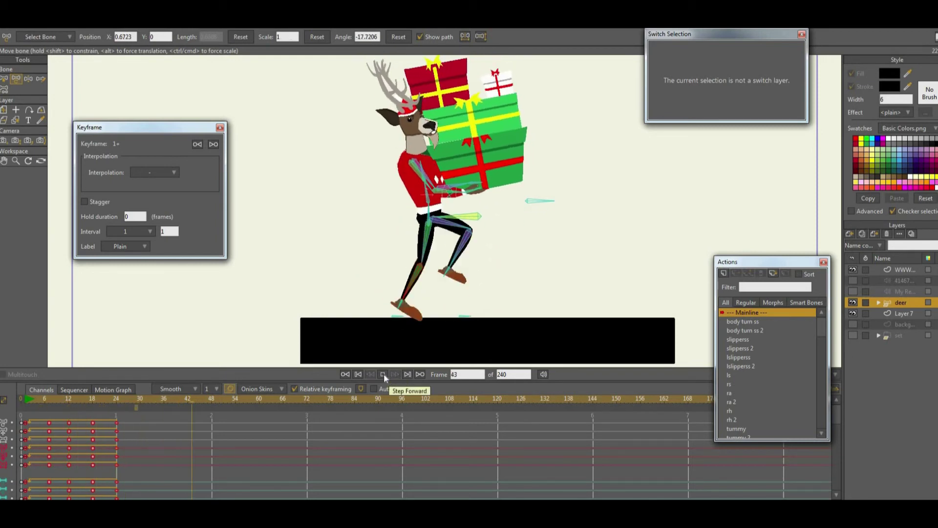
{"action": "scroll", "coordinate": [423, 233], "scroll_direction": "down", "scroll_amount": 2}
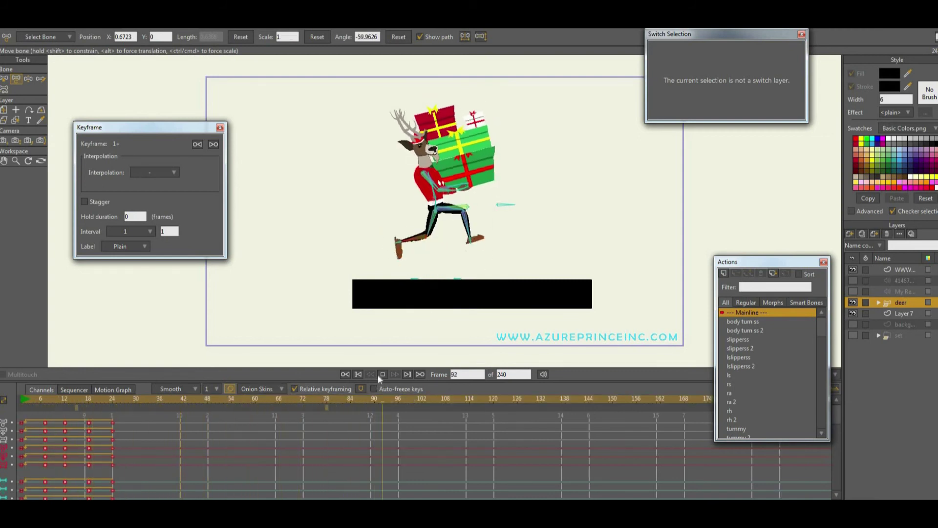
{"action": "left_click", "coordinate": [361, 374]}
{"action": "left_click", "coordinate": [359, 375]}
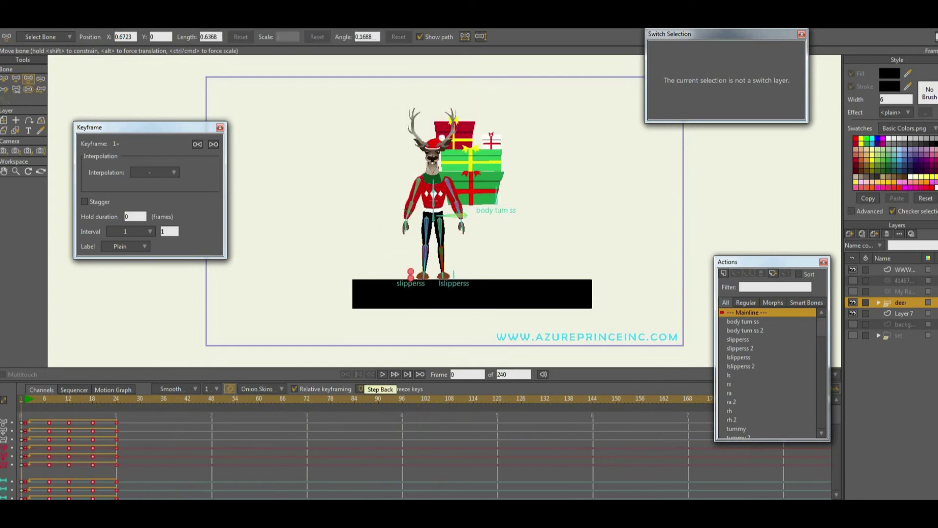
Hide the black ground block on Layer 7, show the background layer, and play the run against it
{"action": "left_click", "coordinate": [853, 314]}
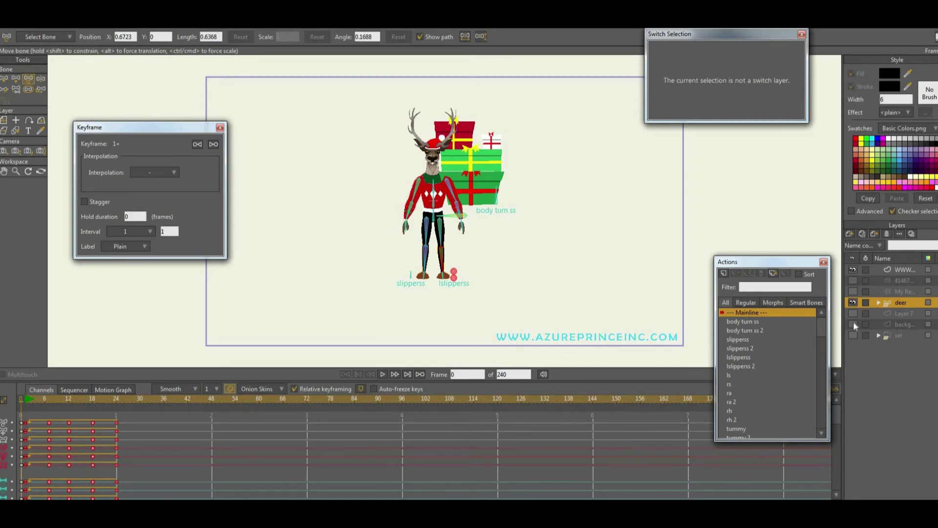
{"action": "left_click", "coordinate": [853, 322]}
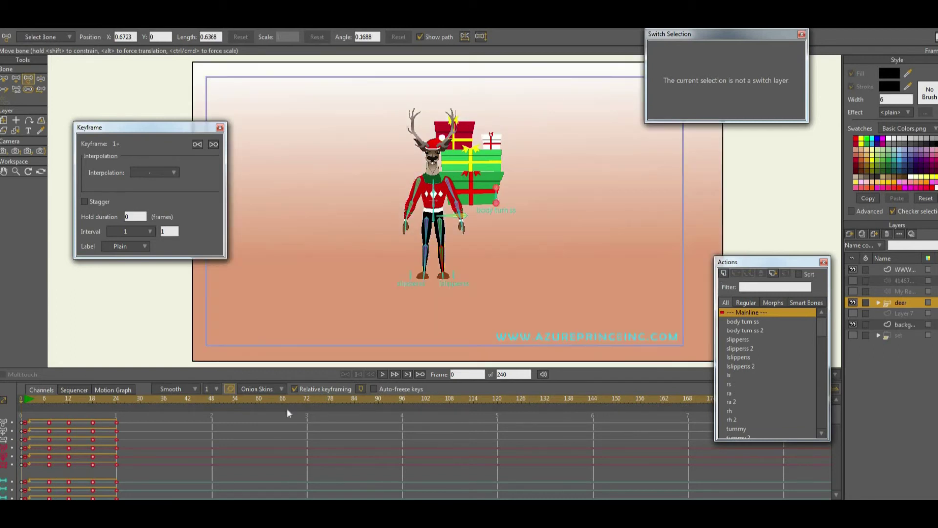
{"action": "left_click", "coordinate": [380, 372]}
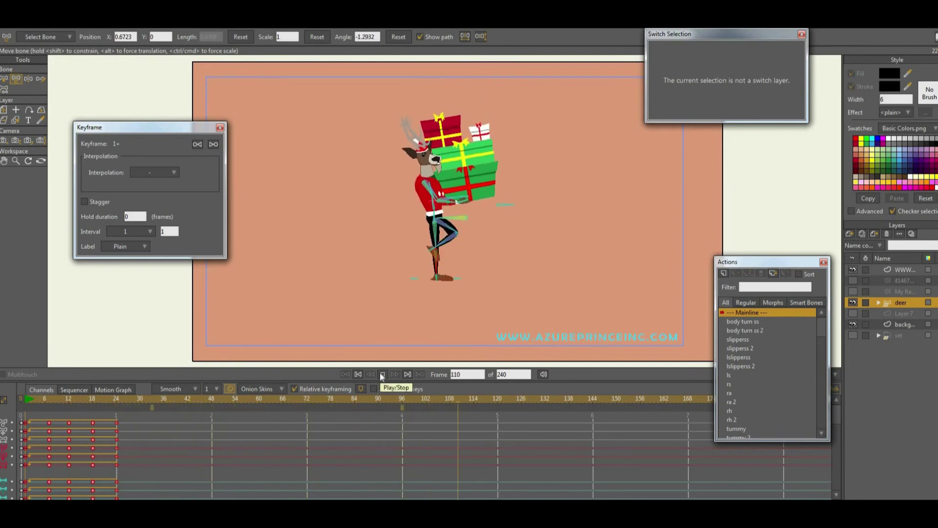
{"action": "left_click", "coordinate": [380, 373]}
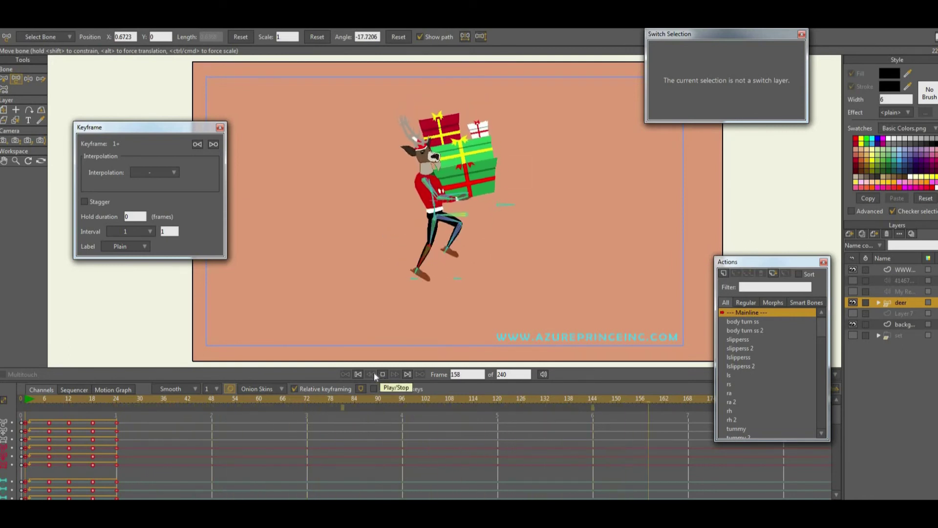
{"action": "left_click", "coordinate": [345, 374]}
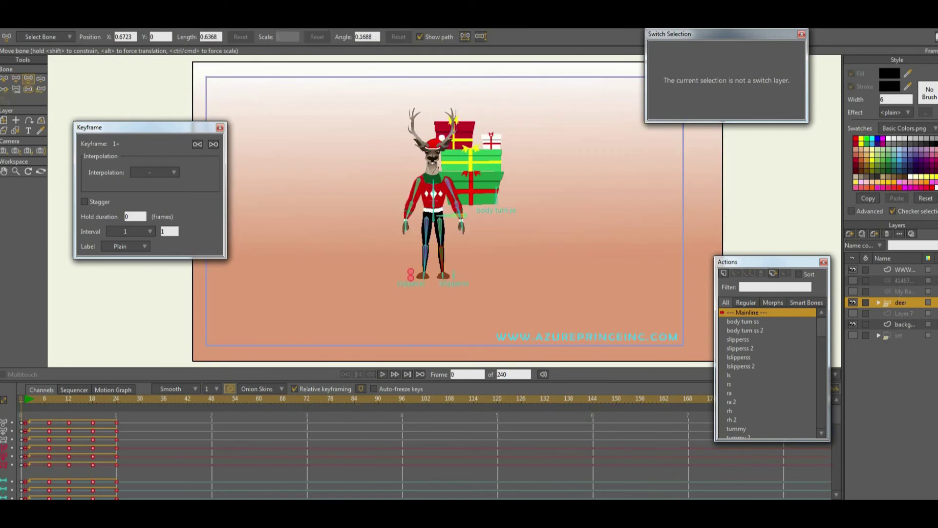
On the boxes layer inside the deer group, key the gift stack at frame 6 by rotating the box bones
{"action": "left_click", "coordinate": [877, 303]}
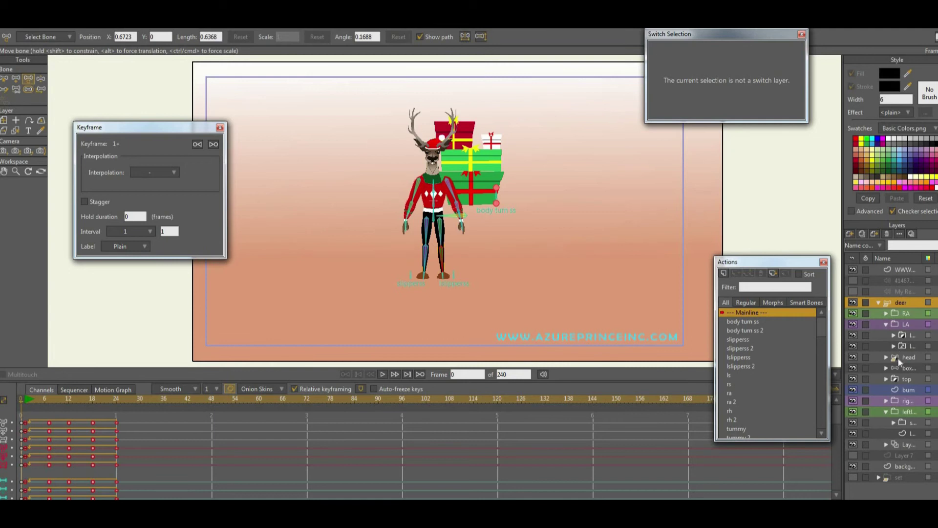
{"action": "left_click", "coordinate": [886, 324]}
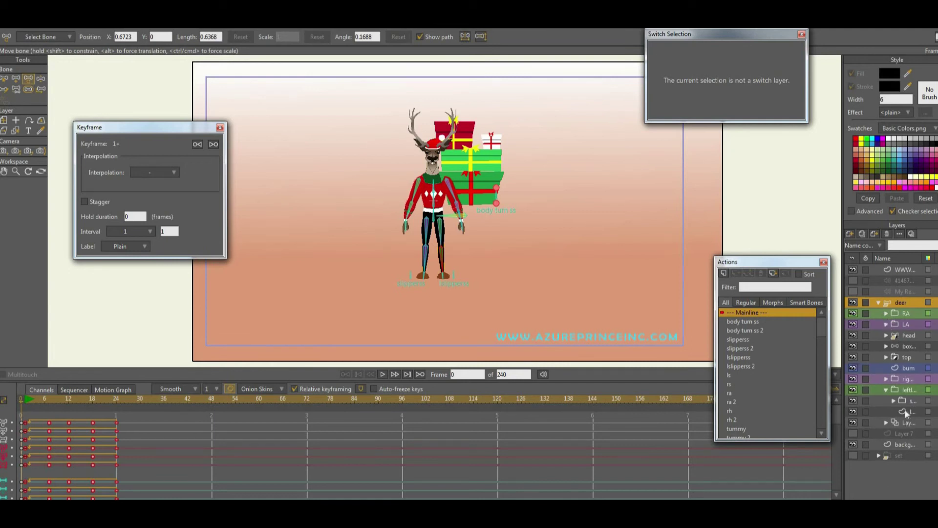
{"action": "left_click", "coordinate": [909, 345]}
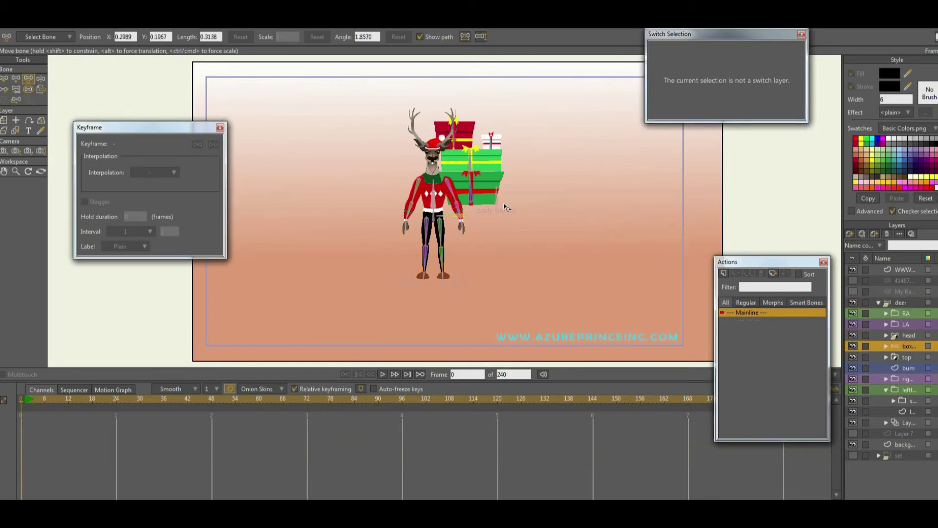
{"action": "left_click", "coordinate": [25, 400]}
{"action": "scroll", "coordinate": [556, 166], "scroll_direction": "up", "scroll_amount": 3}
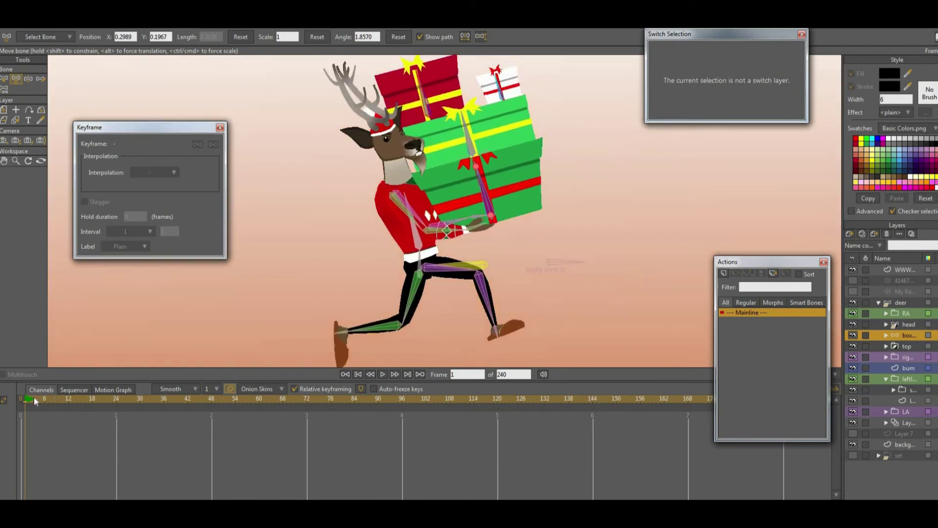
{"action": "left_click", "coordinate": [45, 403]}
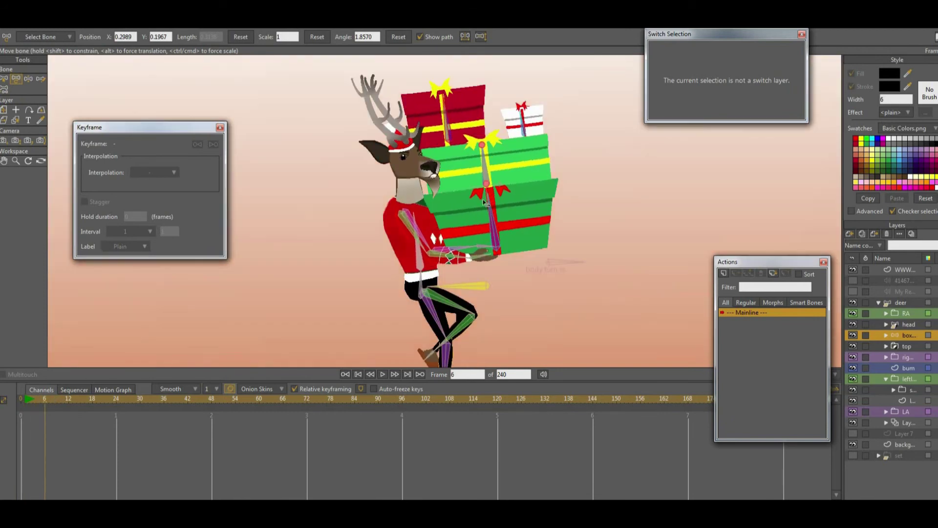
{"action": "left_click_drag", "start_coordinate": [491, 198], "coordinate": [489, 142]}
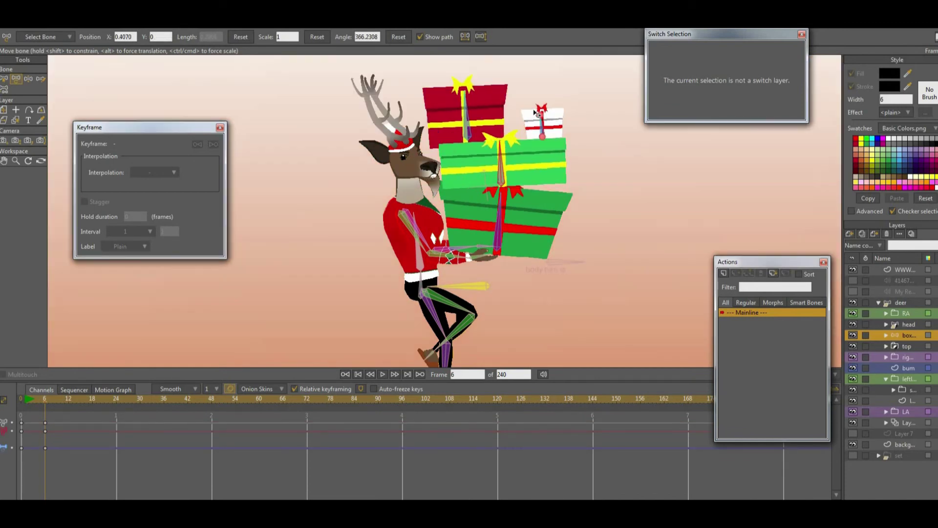
{"action": "left_click_drag", "start_coordinate": [530, 112], "coordinate": [527, 113]}
{"action": "left_click_drag", "start_coordinate": [455, 96], "coordinate": [447, 99]}
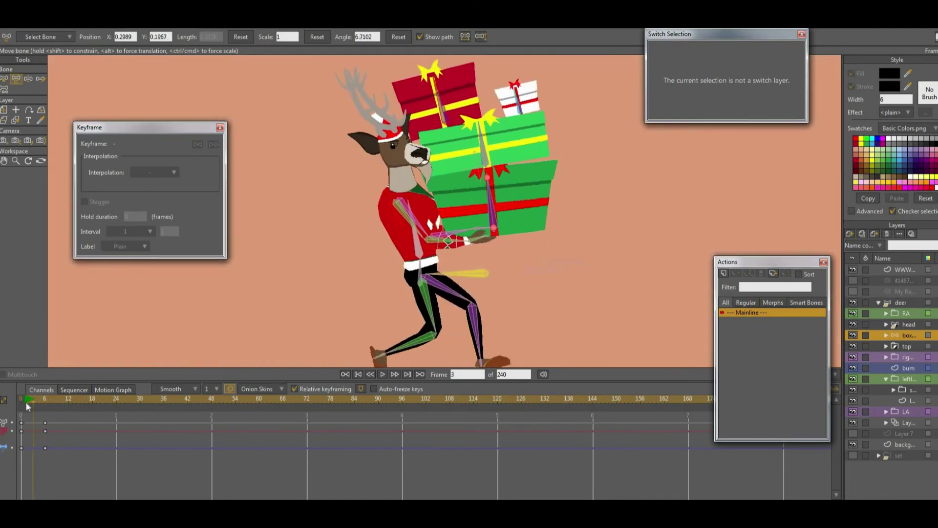
Copy the boxes' frame 0 keys to frame 1, and at frame 12 rotate the box bones so the gift stack leans forward
{"action": "left_click", "coordinate": [25, 402]}
{"action": "left_click_drag", "start_coordinate": [32, 416], "coordinate": [19, 465]}
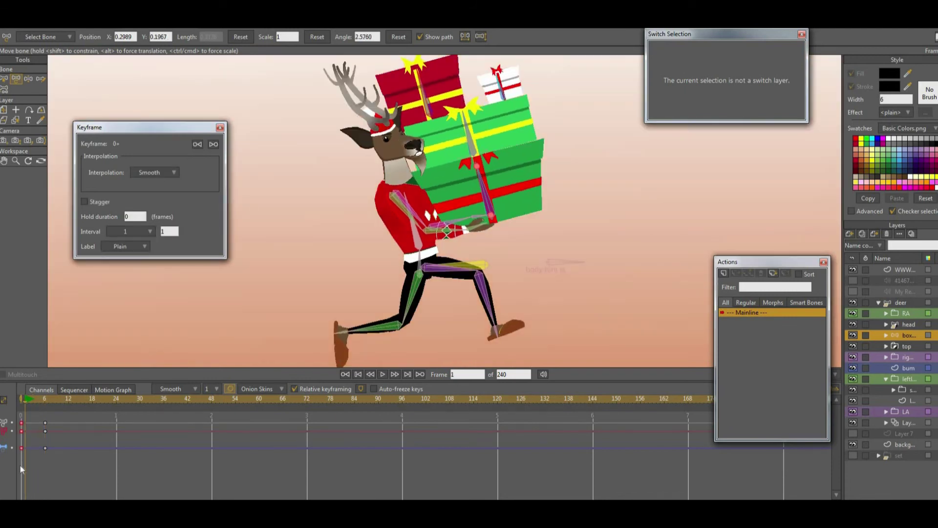
{"action": "left_click_drag", "start_coordinate": [30, 396], "coordinate": [69, 405]}
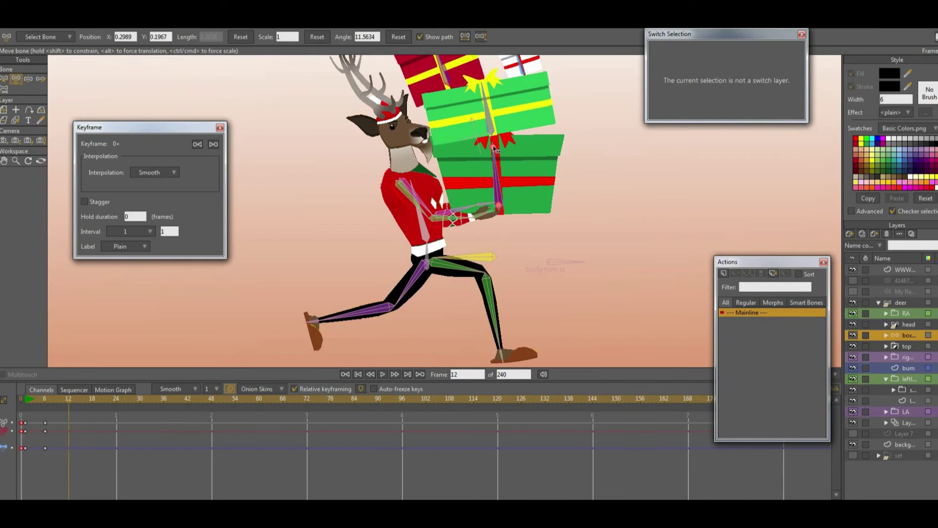
{"action": "left_click_drag", "start_coordinate": [495, 149], "coordinate": [539, 96]}
{"action": "scroll", "coordinate": [522, 88], "scroll_direction": "down", "scroll_amount": 2}
{"action": "left_click_drag", "start_coordinate": [465, 79], "coordinate": [478, 111]}
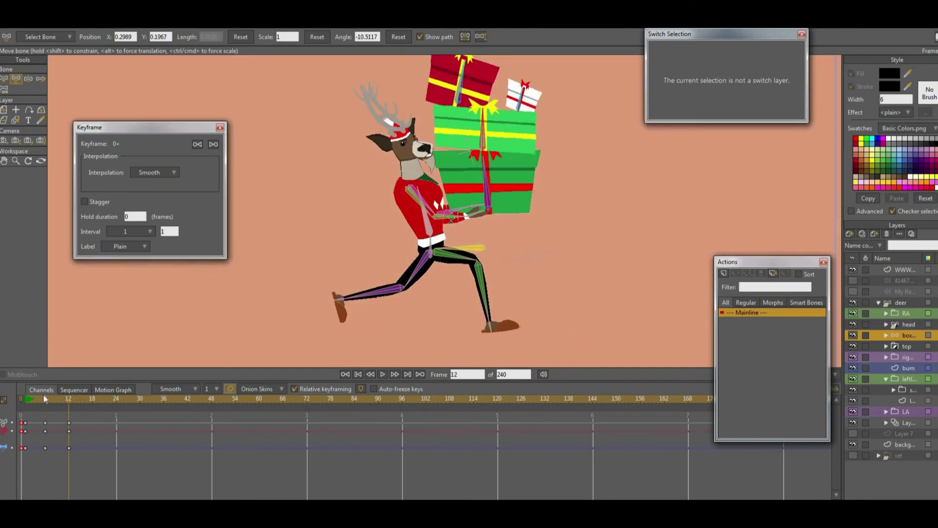
{"action": "mouse_move", "coordinate": [62, 401]}
{"action": "left_mouse_down"}
{"action": "mouse_move", "coordinate": [33, 401]}
{"action": "mouse_move", "coordinate": [69, 409]}
{"action": "left_mouse_up"}
{"action": "left_click_drag", "start_coordinate": [479, 134], "coordinate": [523, 94]}
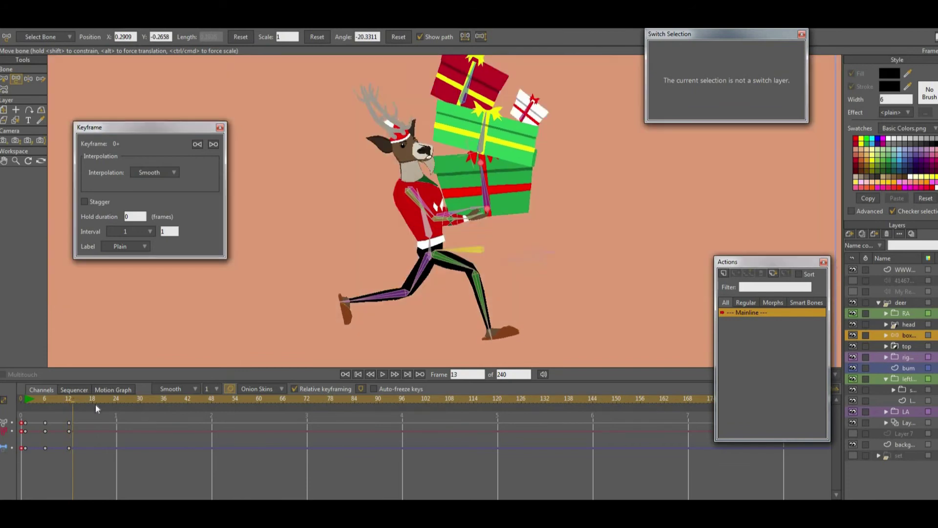
Copy the boxes' frame 1 keys to frame 18
{"action": "left_click", "coordinate": [94, 404]}
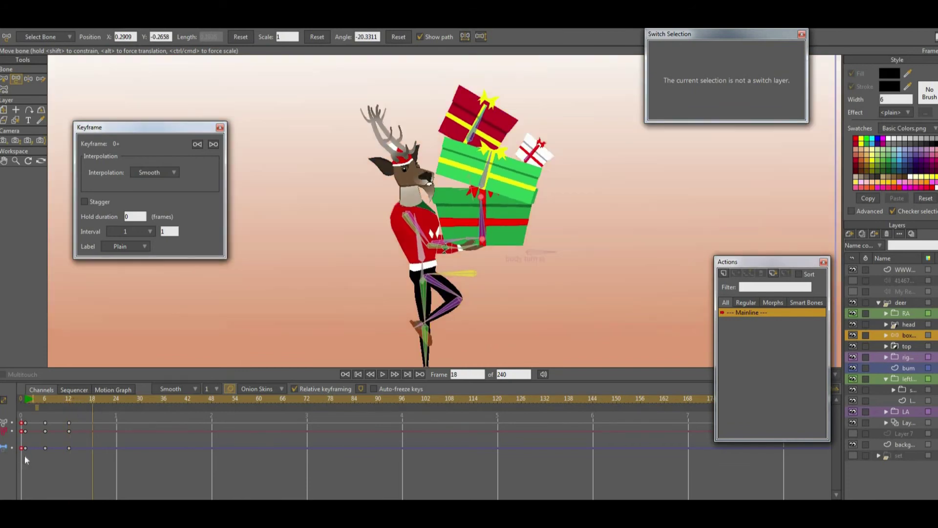
{"action": "left_click_drag", "start_coordinate": [33, 418], "coordinate": [25, 456]}
{"action": "key", "text": "ctrl+c"}
{"action": "key", "text": "ctrl+v"}
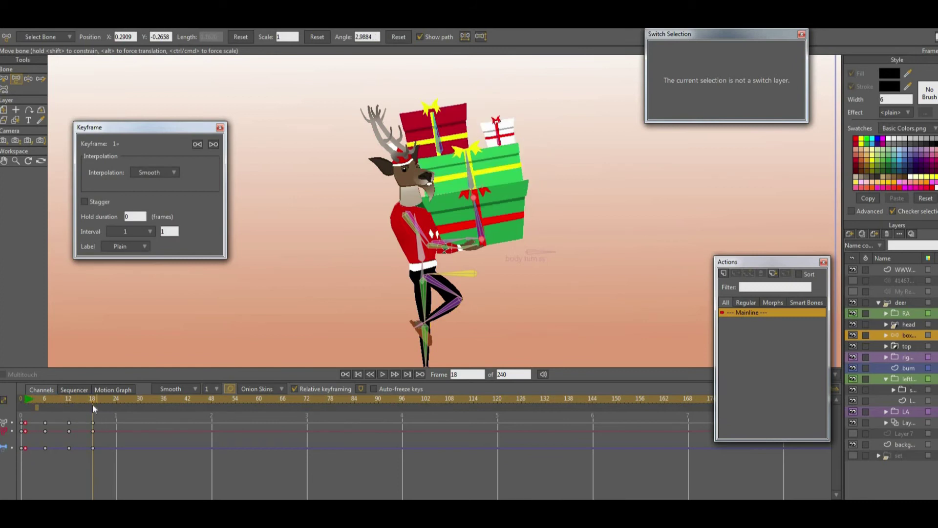
Set the boxes' frame 18 keys to cycle back to absolute frame 2, and the frame 1 keys to linear interpolation
{"action": "left_click_drag", "start_coordinate": [84, 461], "coordinate": [100, 419]}
{"action": "right_click", "coordinate": [94, 448]}
{"action": "left_click", "coordinate": [119, 423]}
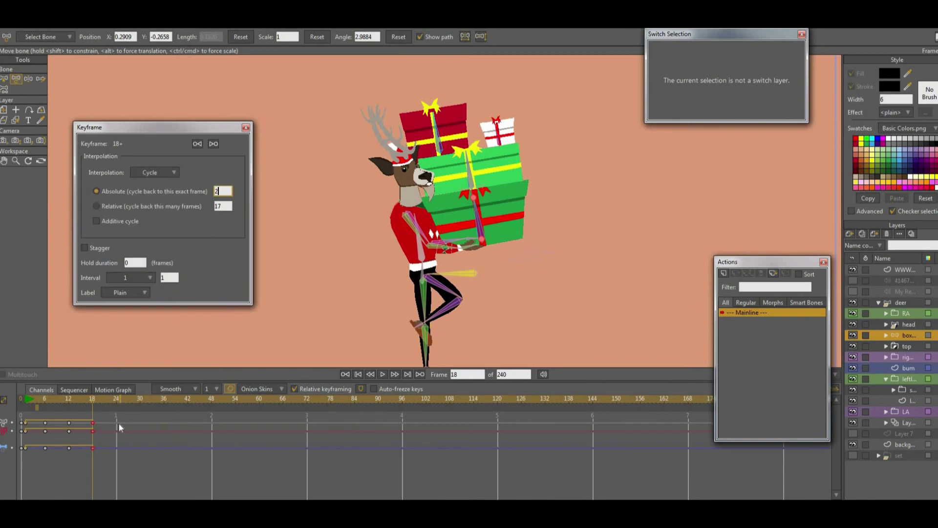
{"action": "left_click", "coordinate": [25, 431]}
{"action": "right_click", "coordinate": [26, 423]}
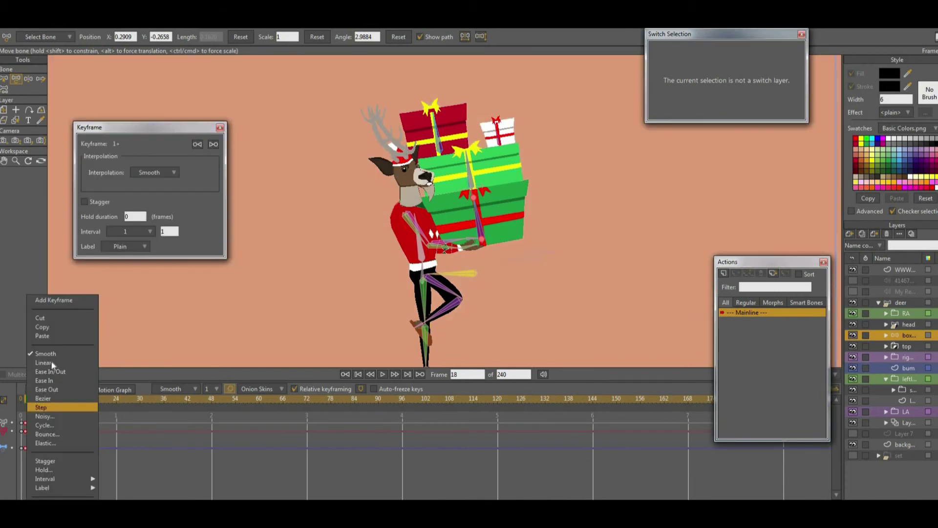
{"action": "left_click", "coordinate": [51, 363]}
Play the run to check the boxes' sway, and replay it with the deer layer selected and collapsed
{"action": "left_click", "coordinate": [27, 401]}
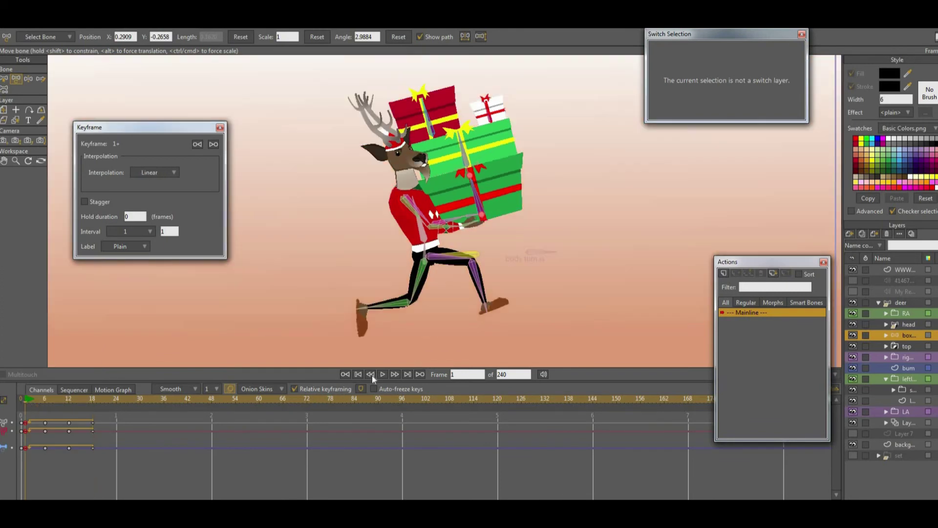
{"action": "left_click", "coordinate": [382, 373]}
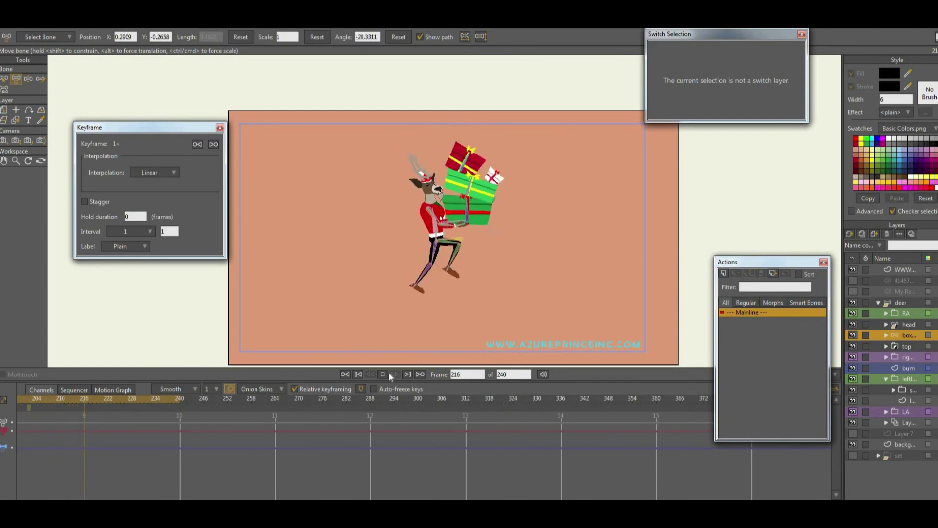
{"action": "left_click", "coordinate": [359, 374]}
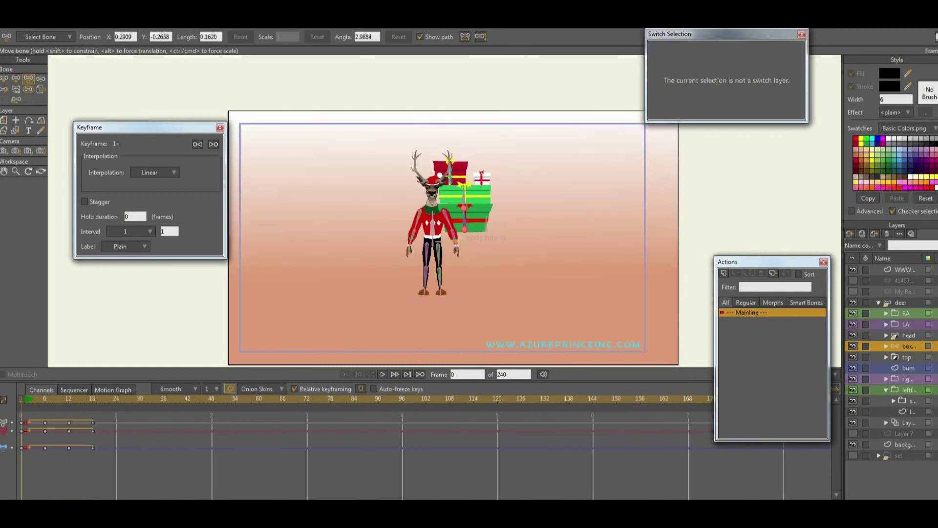
{"action": "left_click", "coordinate": [880, 302]}
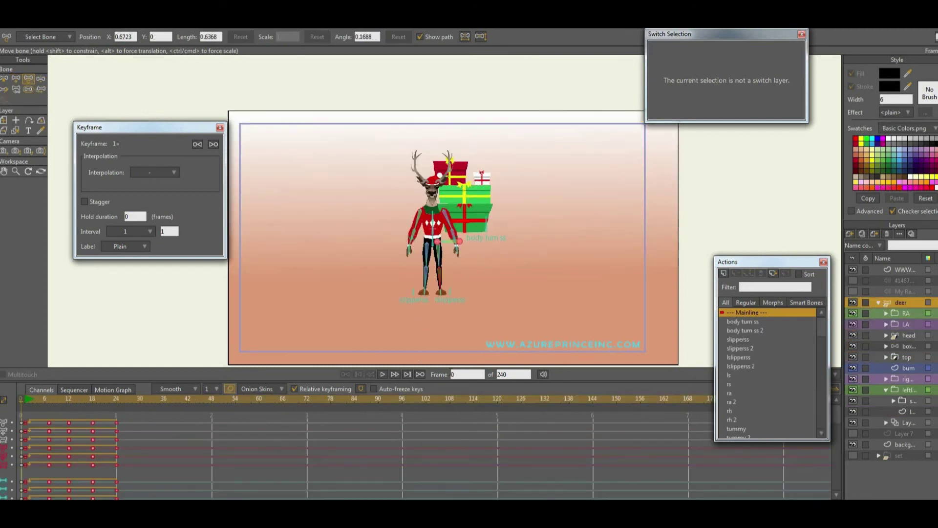
{"action": "left_click", "coordinate": [383, 373]}
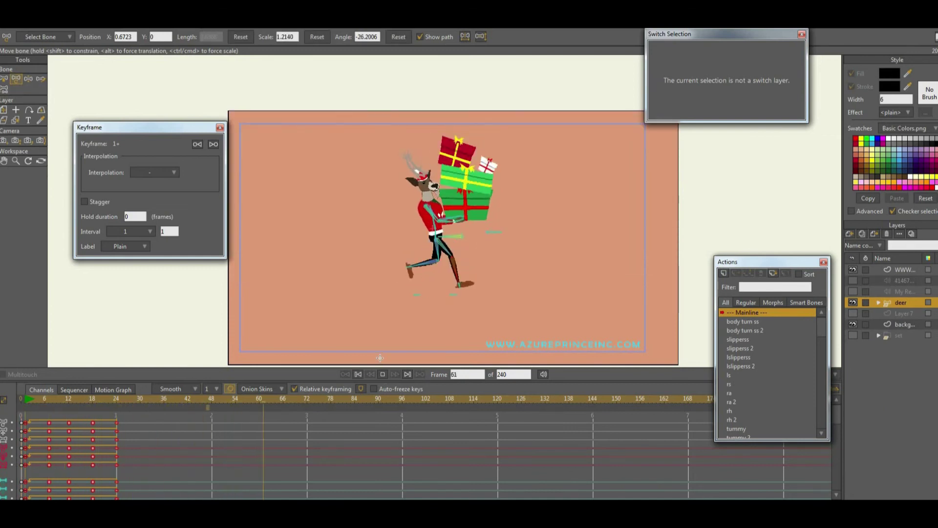
{"action": "left_click", "coordinate": [384, 374]}
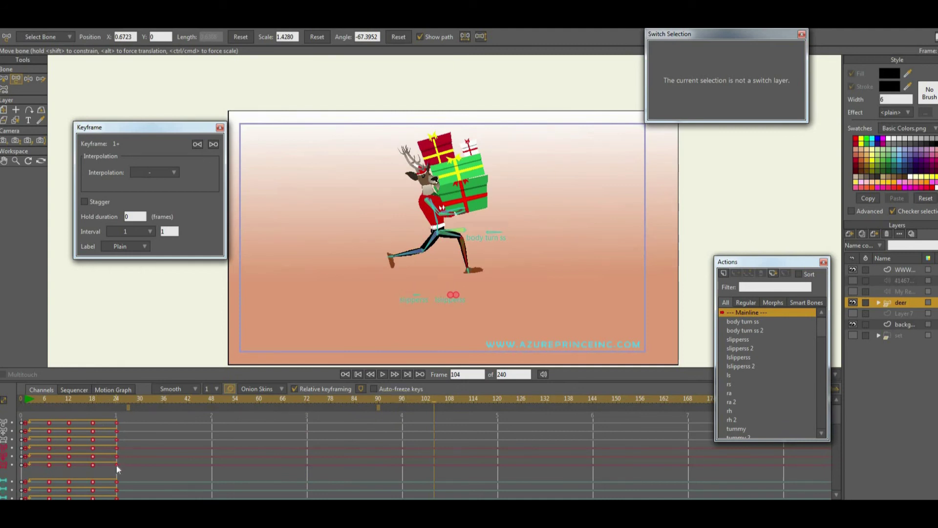
Try compressing the deer's run keys so the cycle ends at frame 12, and play it
{"action": "left_click_drag", "start_coordinate": [116, 464], "coordinate": [69, 467]}
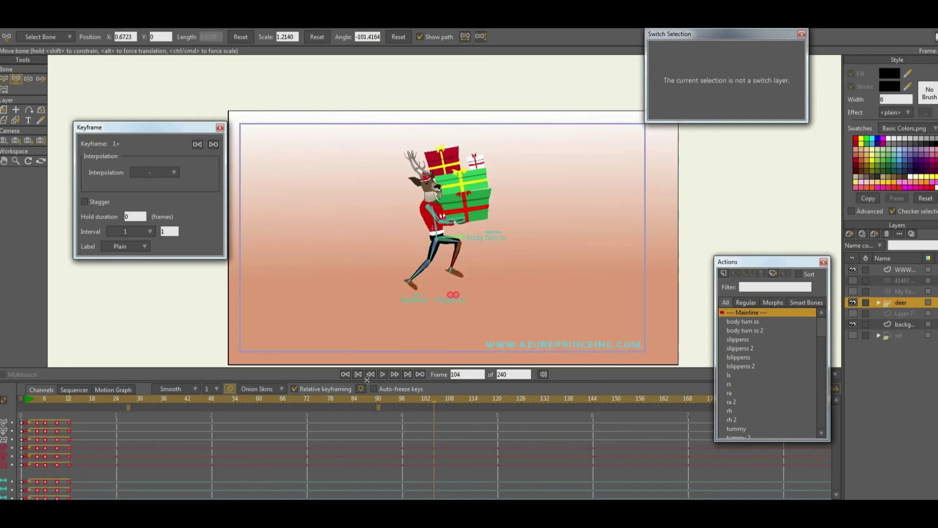
{"action": "left_click", "coordinate": [383, 375]}
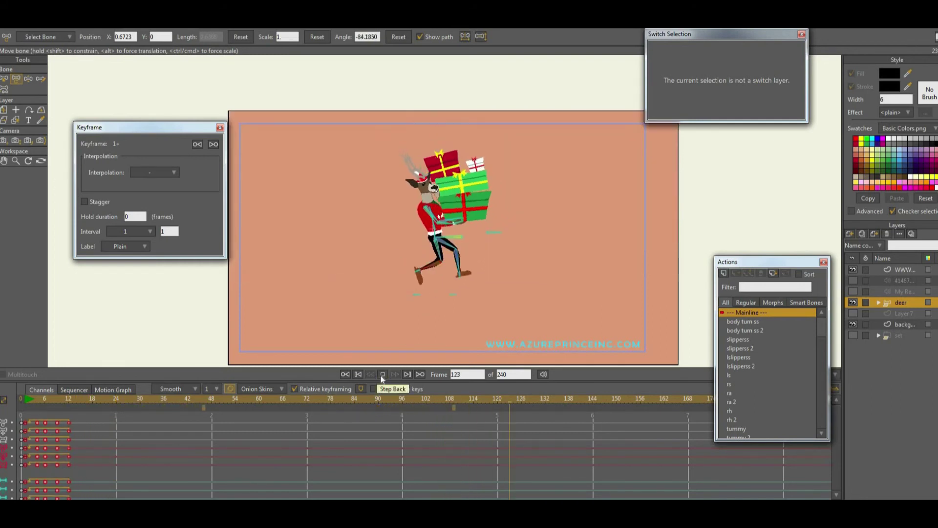
{"action": "key", "text": "space"}
Rescale the deer's run keys so the cycle ends at frame 18, play it and return to frame 0
{"action": "left_click_drag", "start_coordinate": [68, 464], "coordinate": [91, 470]}
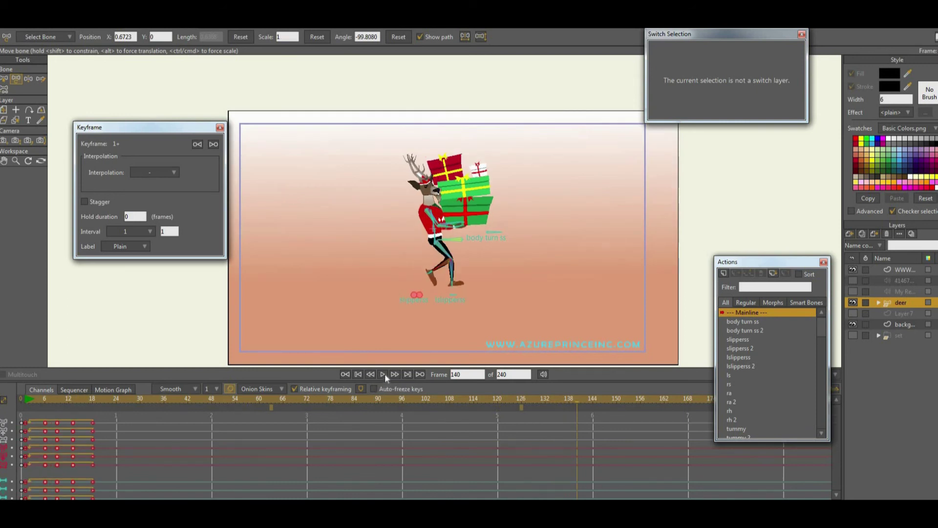
{"action": "left_click", "coordinate": [383, 374]}
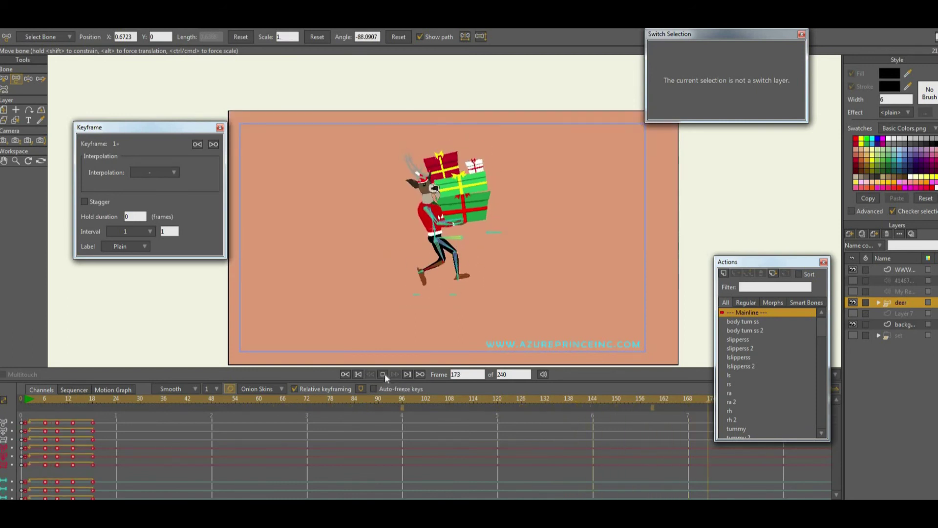
{"action": "left_click", "coordinate": [383, 374]}
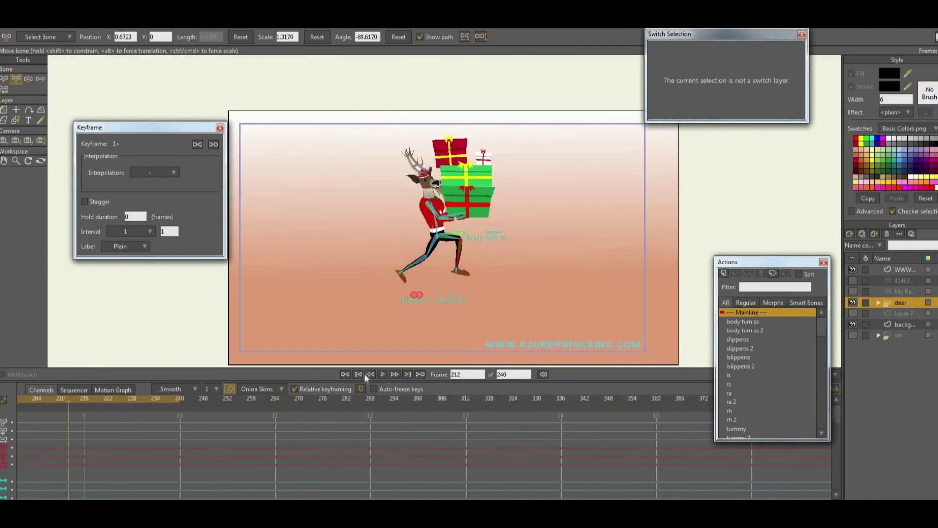
{"action": "left_click", "coordinate": [358, 373]}
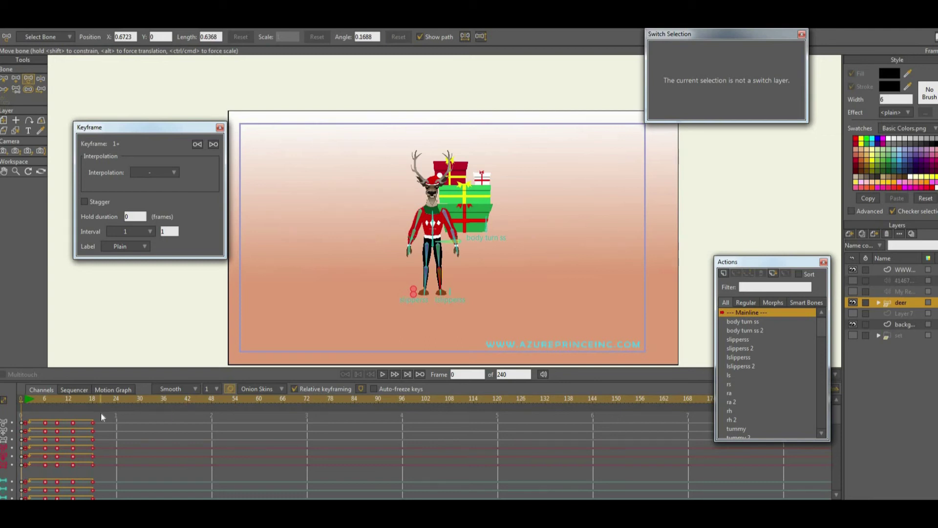
Deselect the keys and replay the 18-frame run to judge its timing
{"action": "left_click", "coordinate": [140, 416]}
{"action": "scroll", "coordinate": [306, 283], "scroll_direction": "up", "scroll_amount": 3}
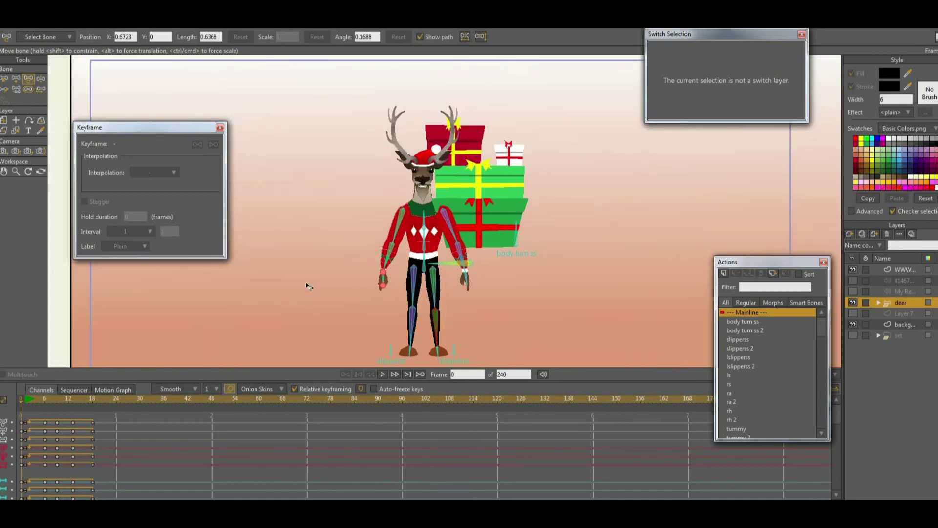
{"action": "scroll", "coordinate": [432, 376], "scroll_direction": "down", "scroll_amount": 3}
{"action": "left_click", "coordinate": [384, 375]}
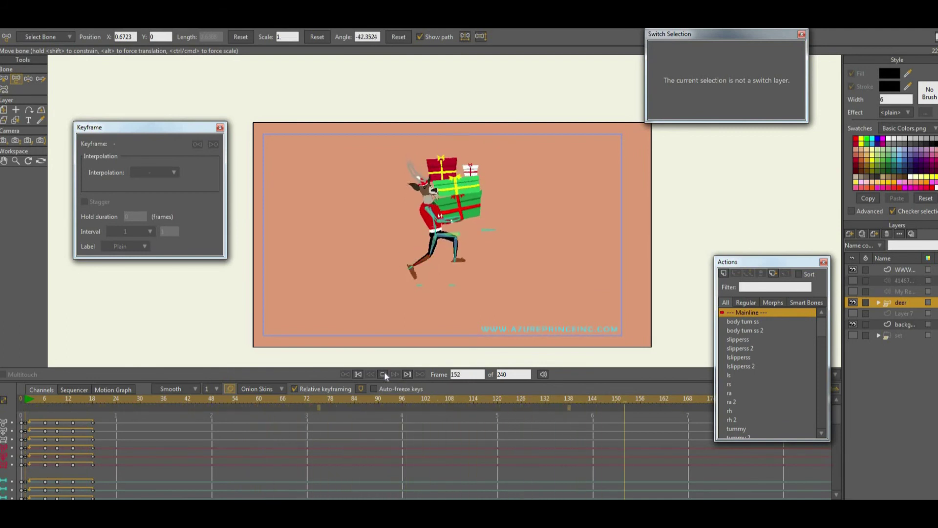
{"action": "left_click", "coordinate": [383, 374]}
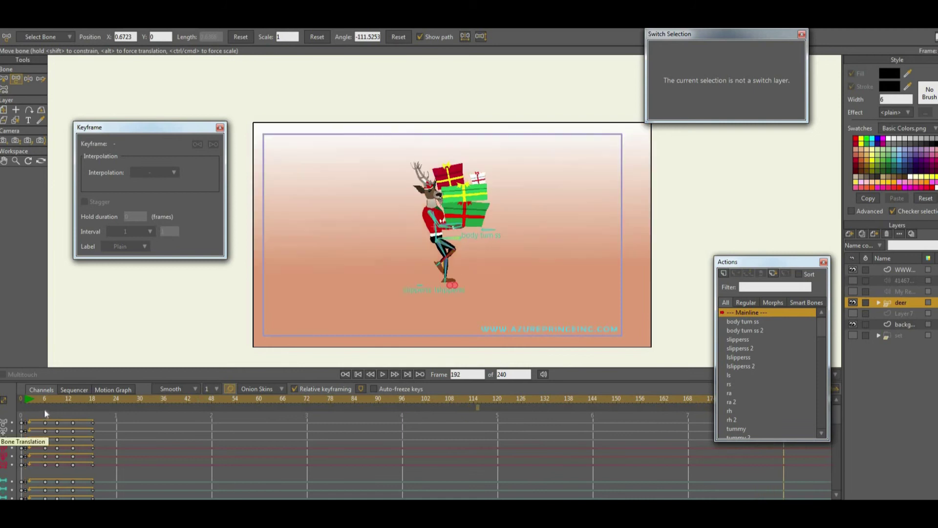
Move the deer's frame 6 keys to frame 5 and play the run to check the new timing
{"action": "left_click_drag", "start_coordinate": [48, 466], "coordinate": [50, 469]}
{"action": "left_click_drag", "start_coordinate": [44, 423], "coordinate": [41, 423]}
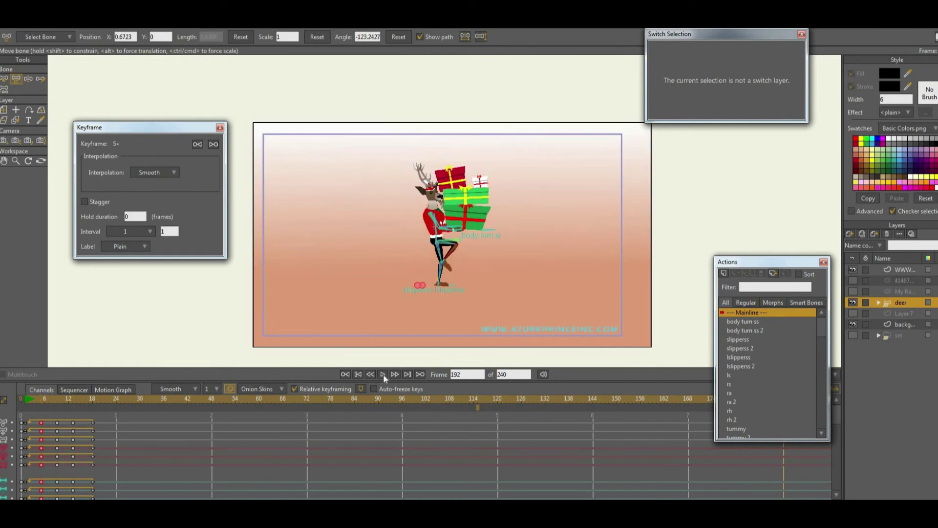
{"action": "left_click", "coordinate": [383, 374]}
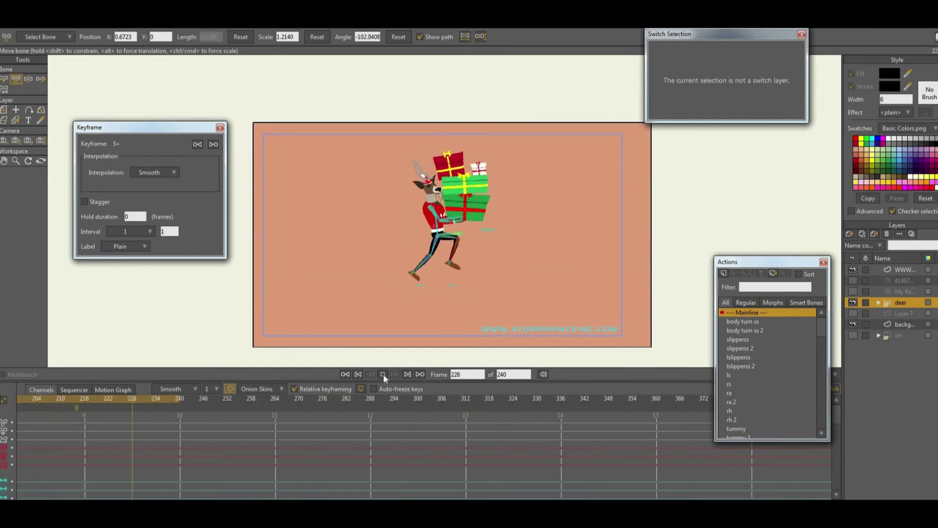
{"action": "left_click", "coordinate": [383, 373]}
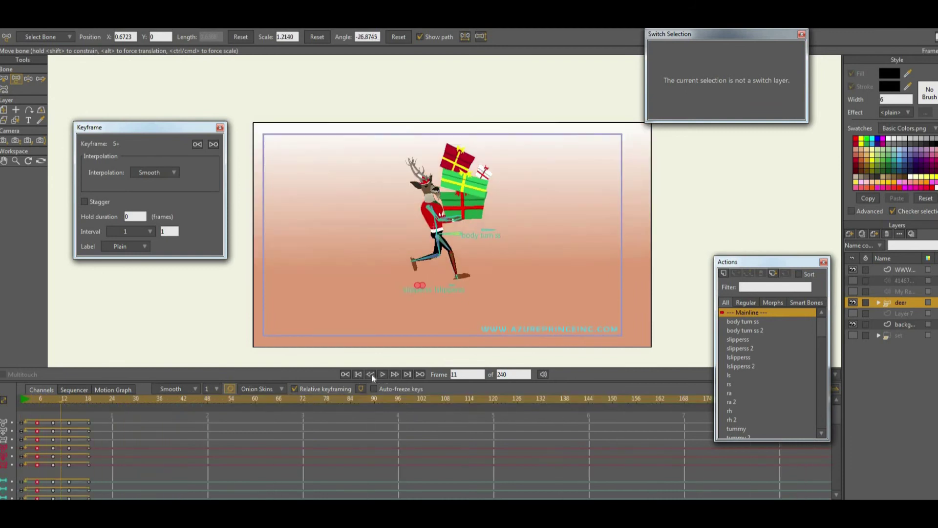
{"action": "left_click", "coordinate": [381, 373]}
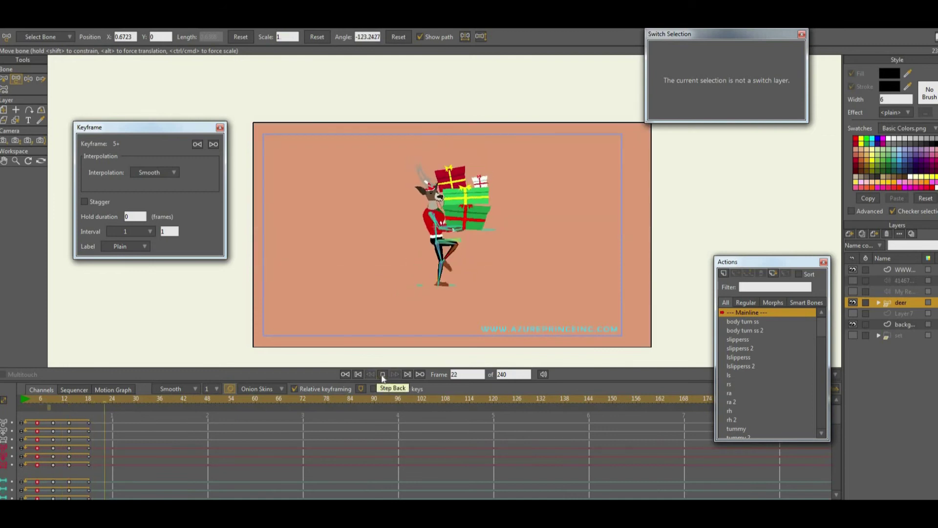
{"action": "left_click", "coordinate": [382, 375]}
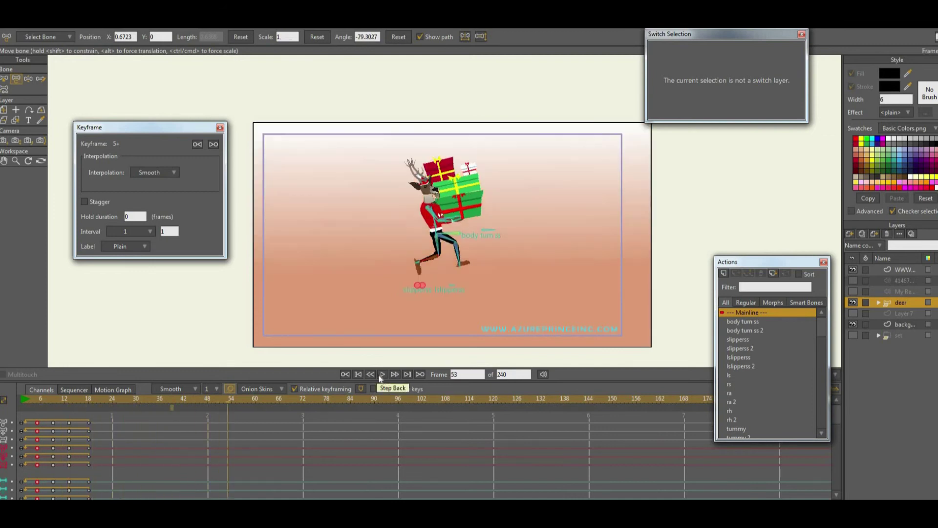
Rewind the deer's run animation to frame 0
{"action": "left_click", "coordinate": [359, 374]}
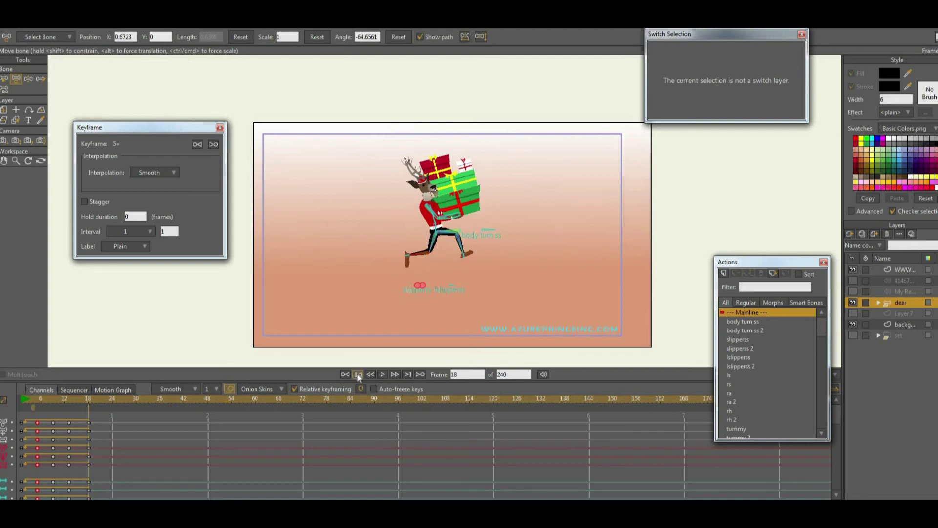
{"action": "left_click", "coordinate": [358, 375]}
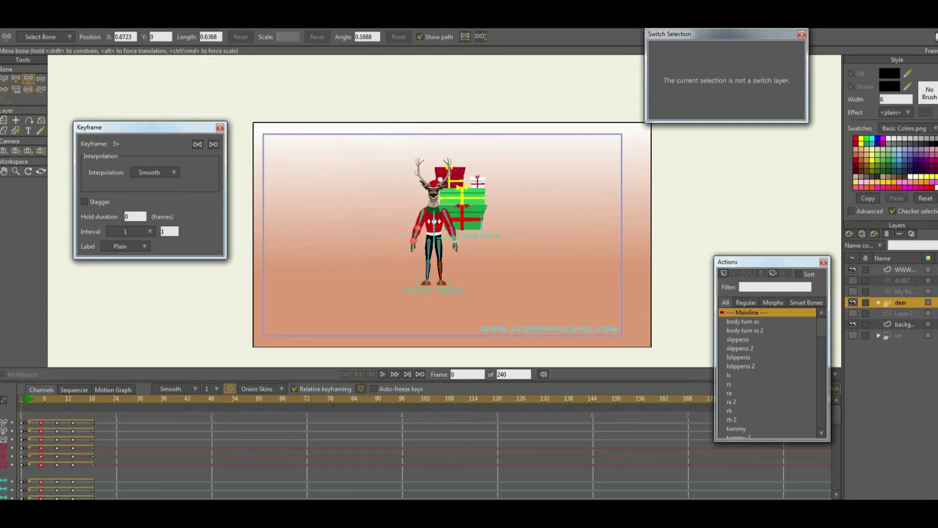
{"action": "left_click", "coordinate": [6, 12]}
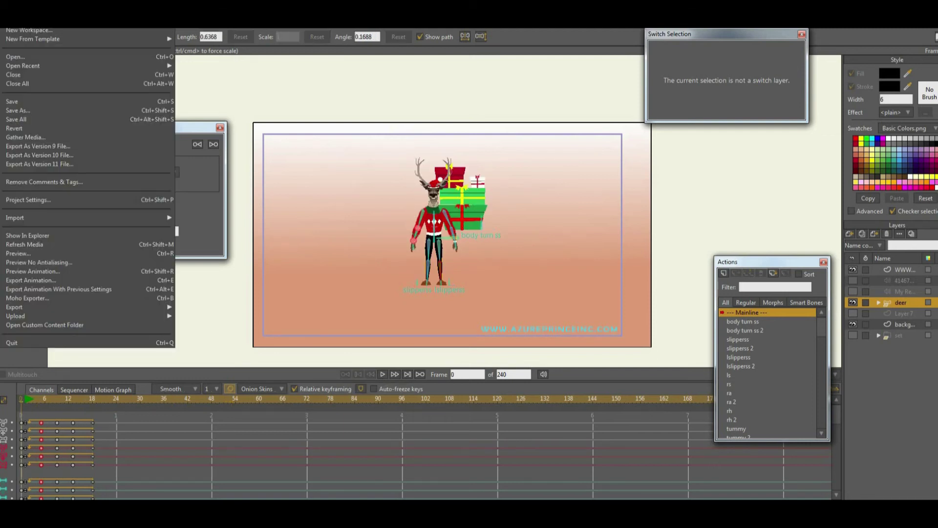
{"action": "mouse_move", "coordinate": [66, 216]}
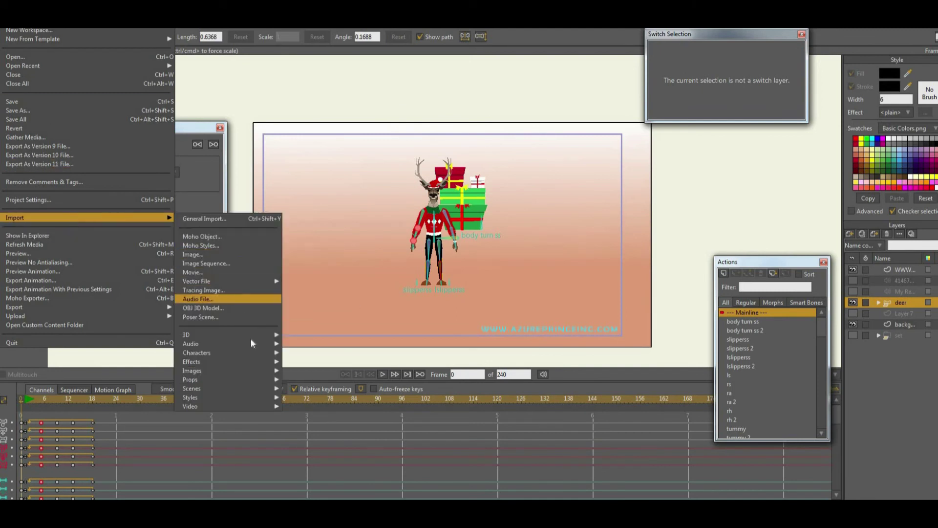
{"action": "mouse_move", "coordinate": [255, 354]}
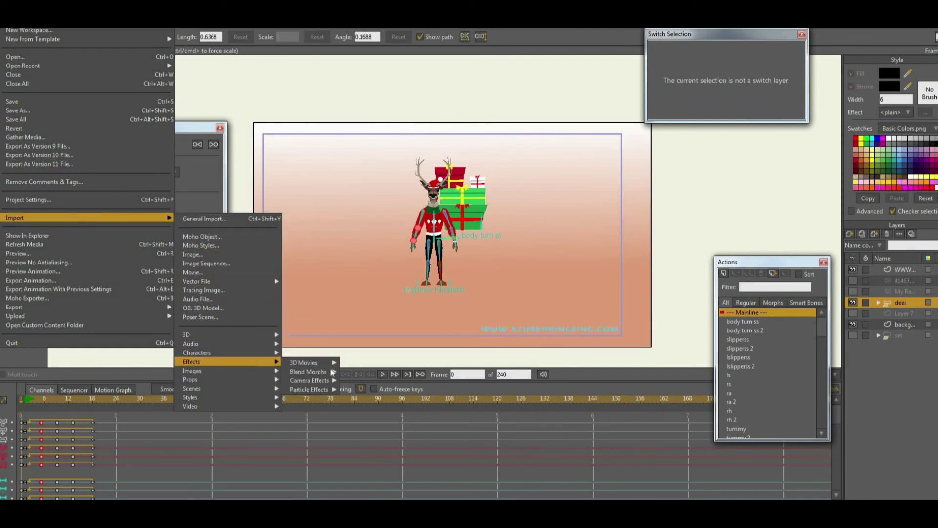
{"action": "mouse_move", "coordinate": [330, 391]}
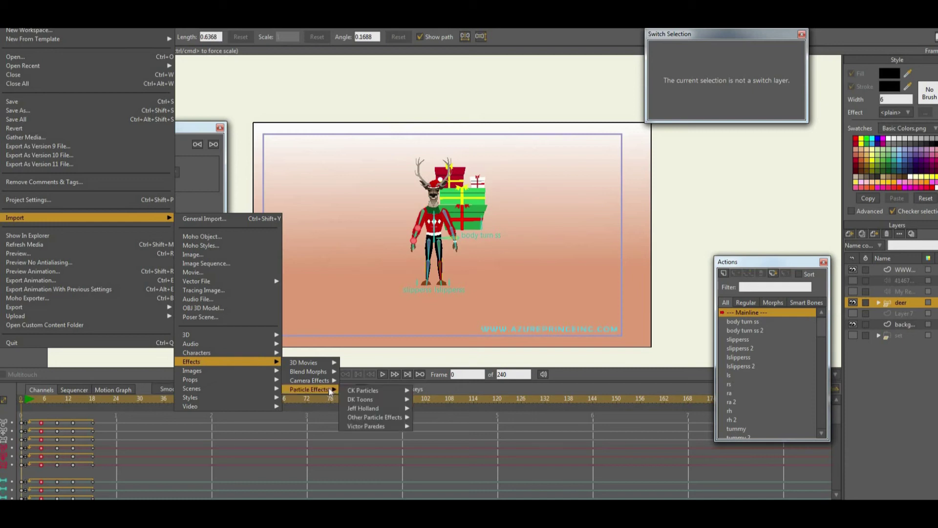
Add a Snow particle effect above the deer and play the animation to preview the snowfall
{"action": "mouse_move", "coordinate": [121, 12]}
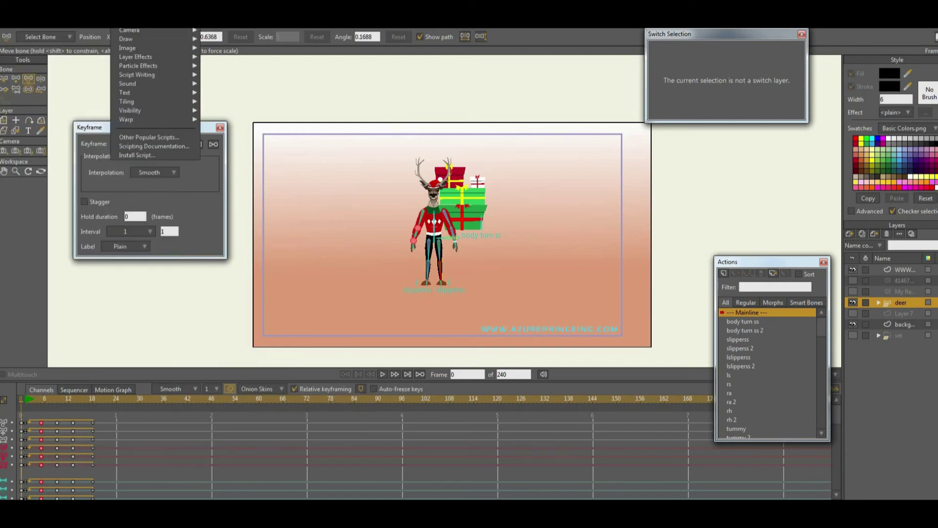
{"action": "mouse_move", "coordinate": [160, 65]}
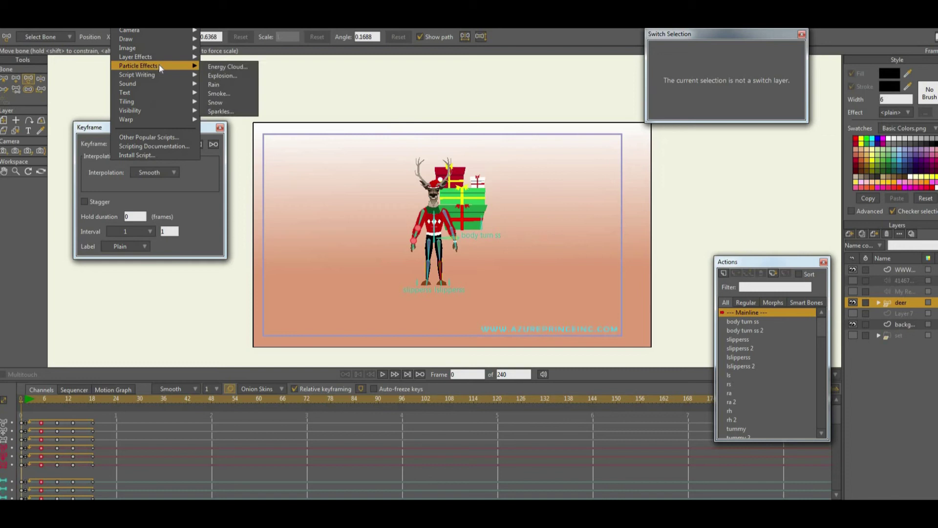
{"action": "left_click", "coordinate": [232, 102]}
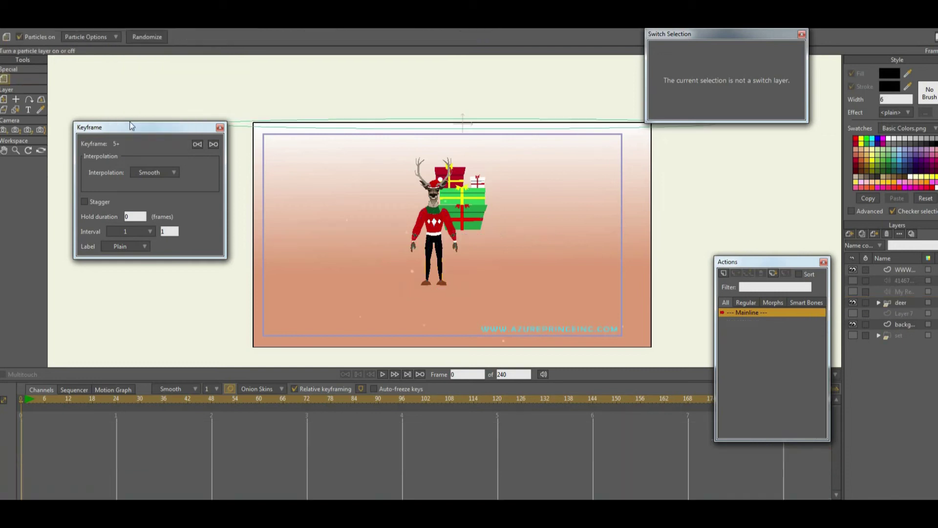
{"action": "left_click", "coordinate": [381, 375]}
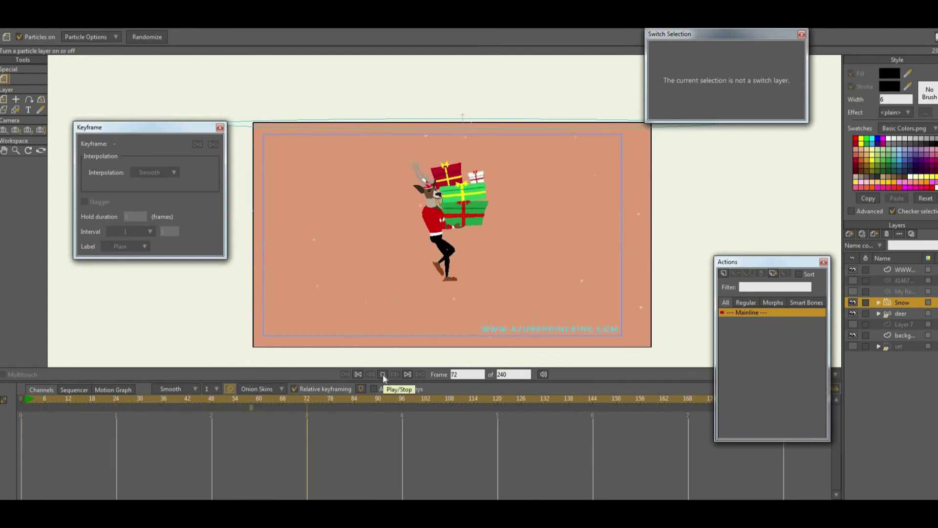
{"action": "left_click", "coordinate": [383, 374]}
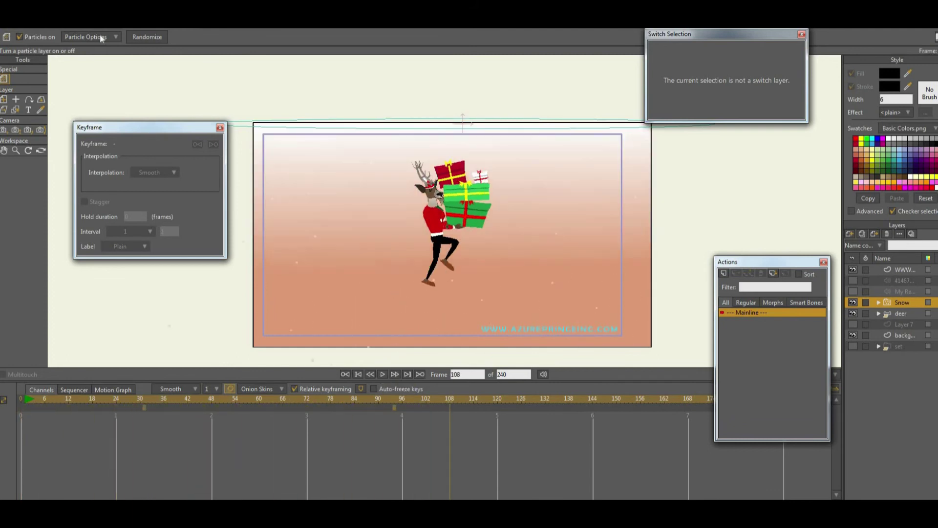
Set the snow's acceleration direction to 280.30, its particle count to 502 and its velocity to 2
{"action": "left_click", "coordinate": [101, 38]}
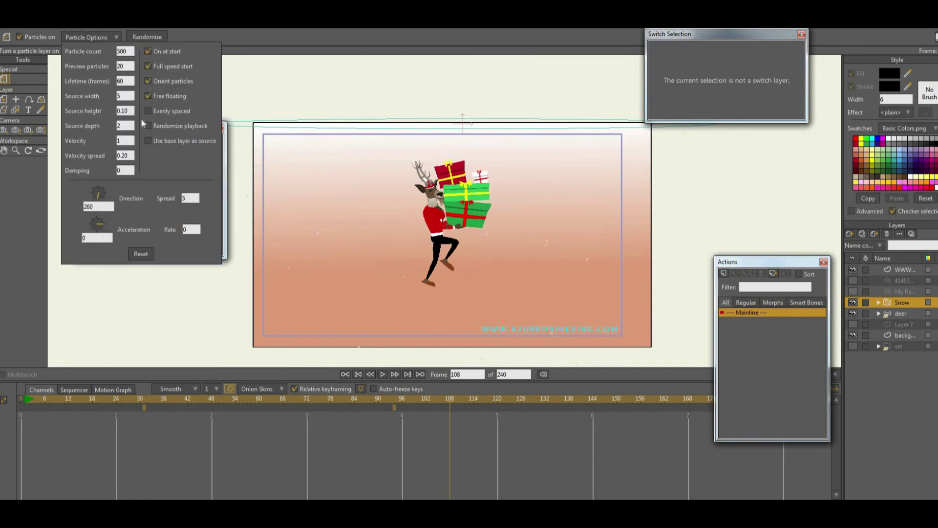
{"action": "left_click", "coordinate": [99, 231]}
{"action": "left_click", "coordinate": [383, 375]}
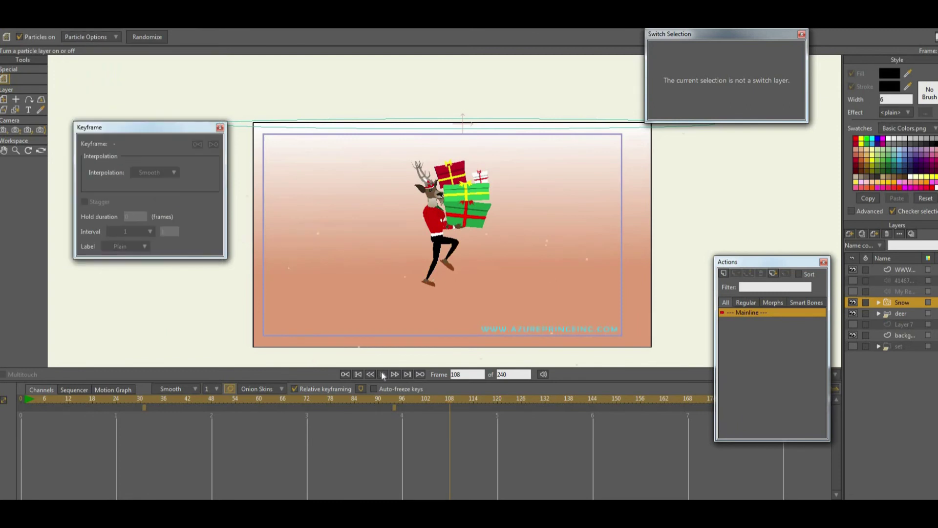
{"action": "left_click", "coordinate": [100, 40]}
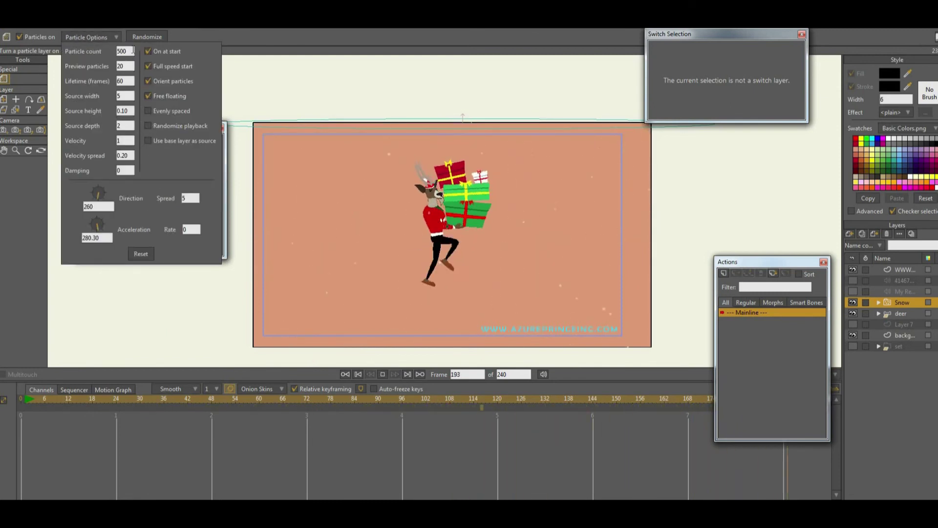
{"action": "left_click", "coordinate": [133, 51]}
{"action": "scroll", "coordinate": [133, 51], "scroll_direction": "up", "scroll_amount": 2}
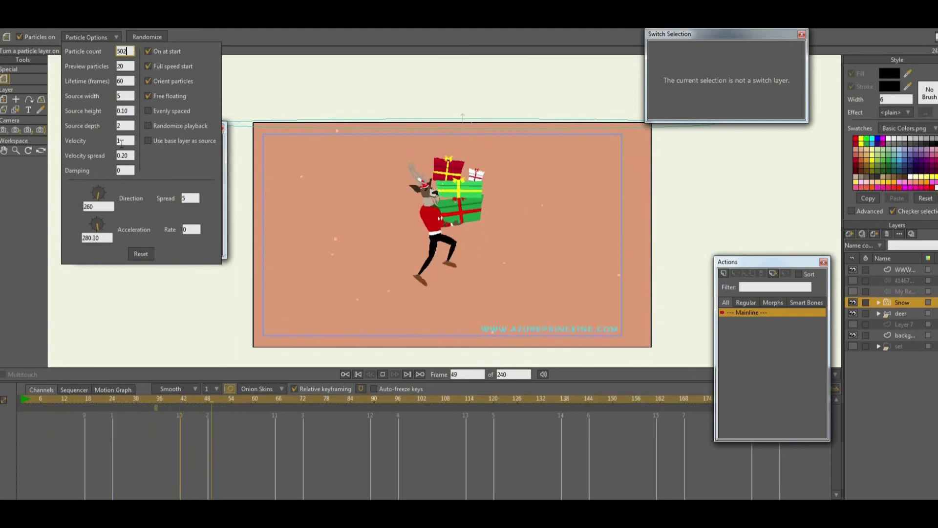
{"action": "left_click", "coordinate": [129, 140]}
{"action": "scroll", "coordinate": [129, 141], "scroll_direction": "up", "scroll_amount": 1}
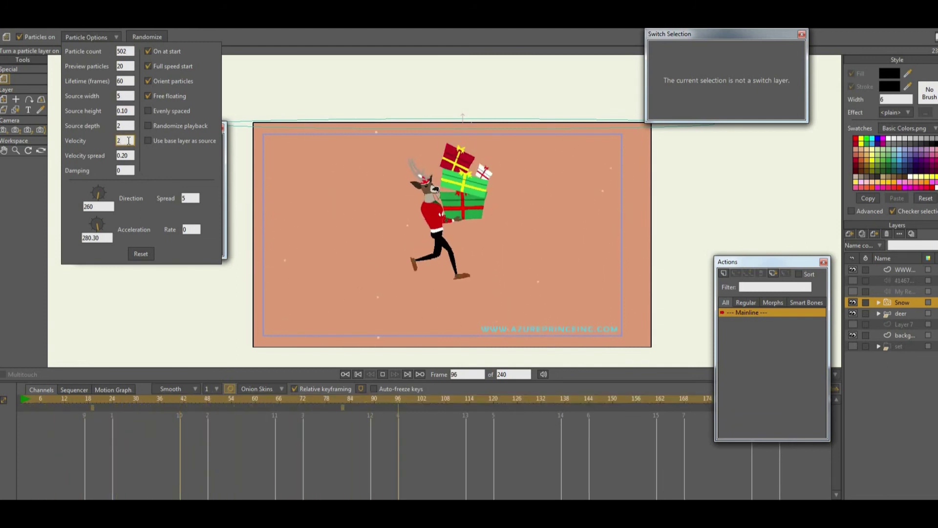
Play the animation to judge the adjusted snowfall around the running deer
{"action": "left_click", "coordinate": [386, 375]}
{"action": "left_click", "coordinate": [386, 375]}
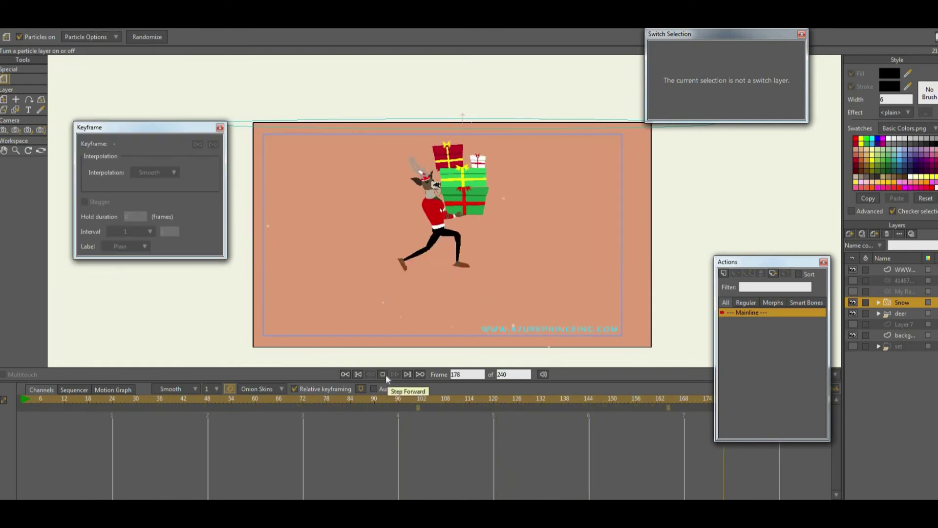
{"action": "left_click", "coordinate": [385, 374]}
{"action": "left_click", "coordinate": [385, 373]}
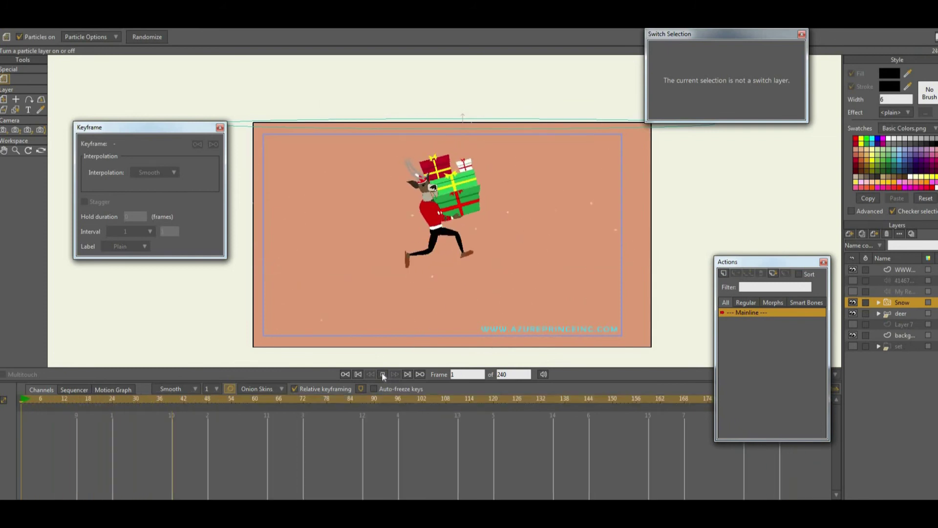
{"action": "left_click", "coordinate": [382, 373]}
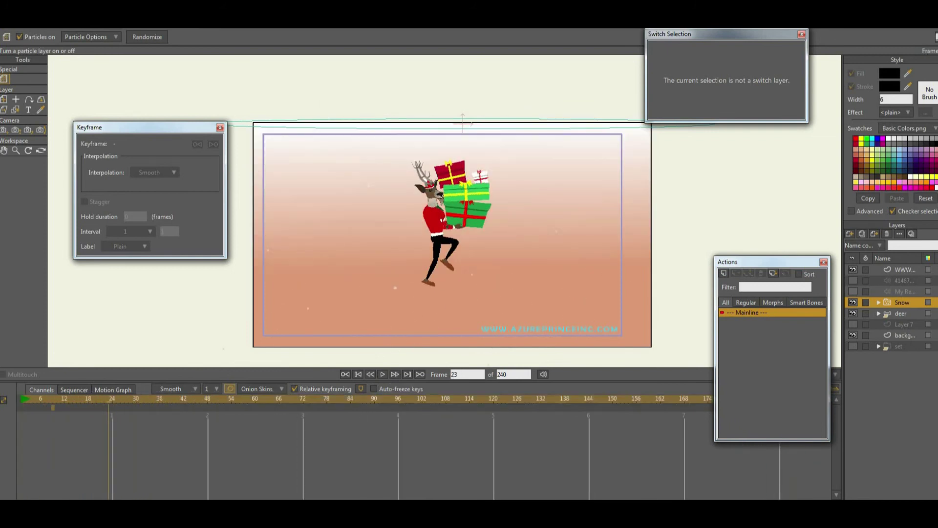
Export frames 1 to 240 as an MP4 (H.264-AAC) animation named "running chritsmas"
{"action": "left_click", "coordinate": [7, 12]}
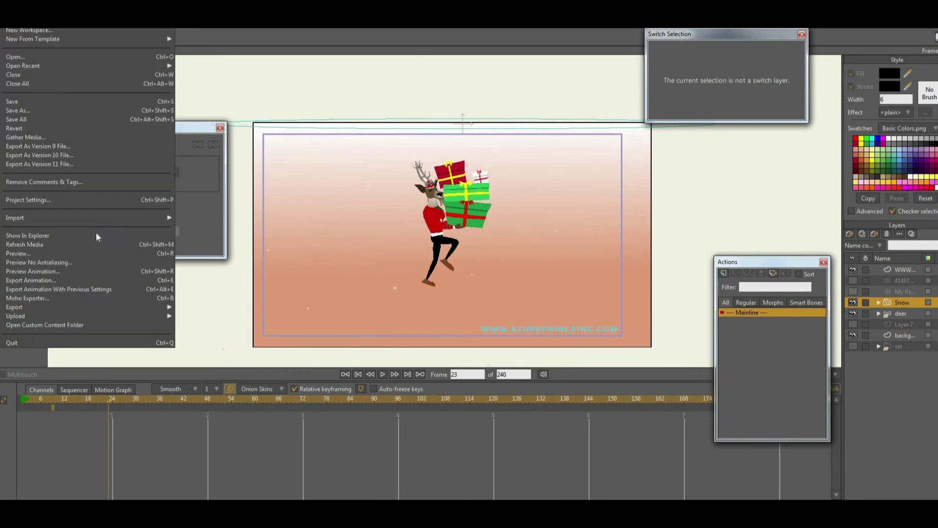
{"action": "left_click", "coordinate": [64, 279]}
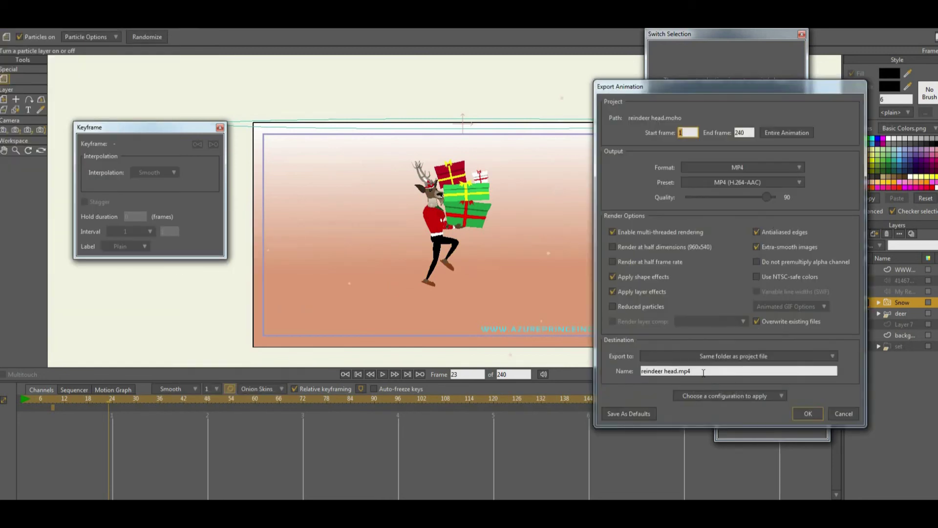
{"action": "left_click", "coordinate": [704, 373]}
{"action": "type", "text": "runn"}
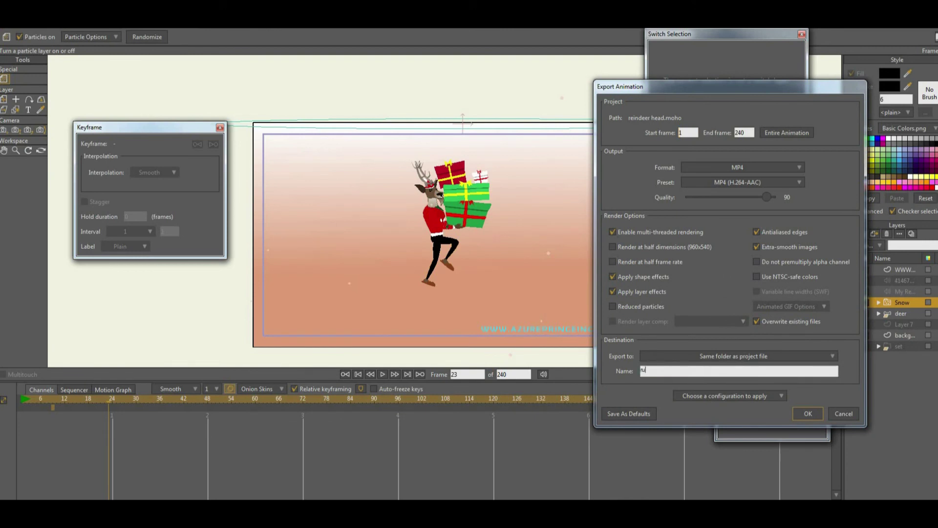
{"action": "type", "text": "ing chritsmas"}
{"action": "left_click", "coordinate": [808, 414]}
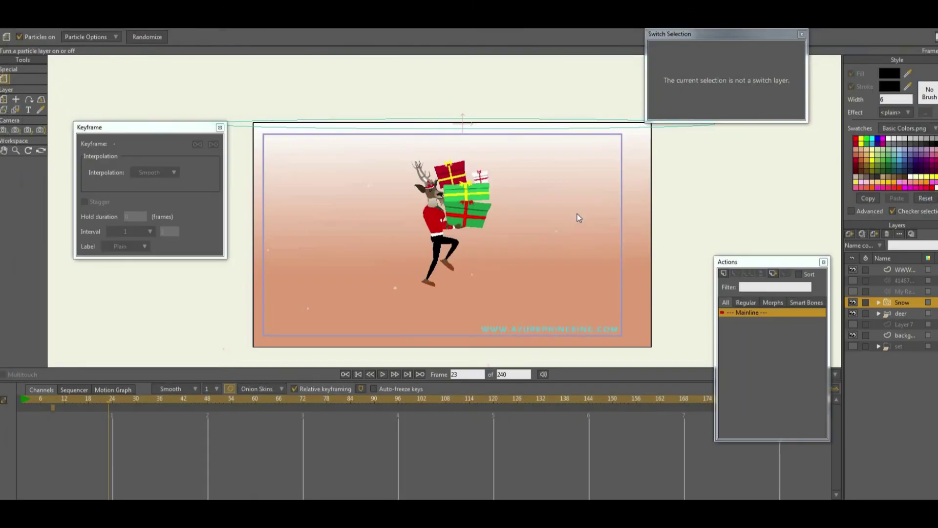
Expand the deer group, go to frame 1 and try to move the head layer below the top layer
{"action": "left_click", "coordinate": [879, 314]}
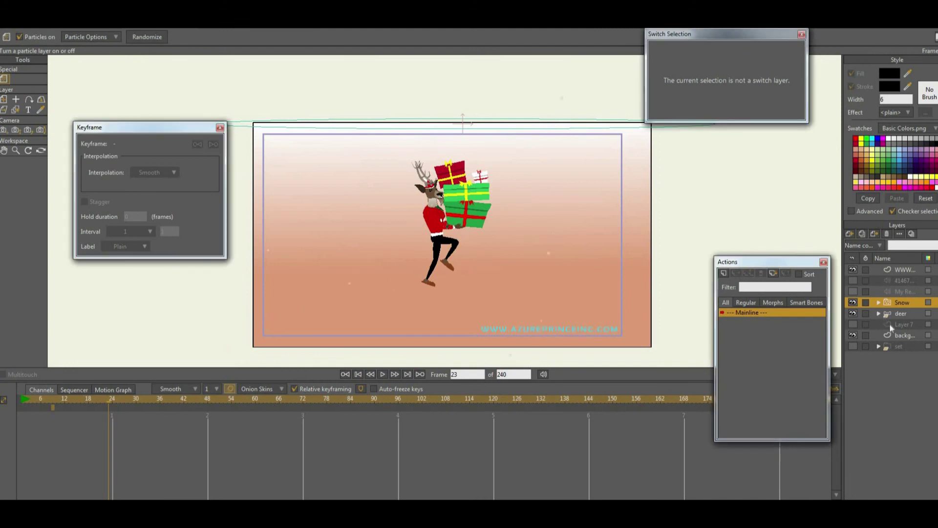
{"action": "left_click", "coordinate": [907, 336]}
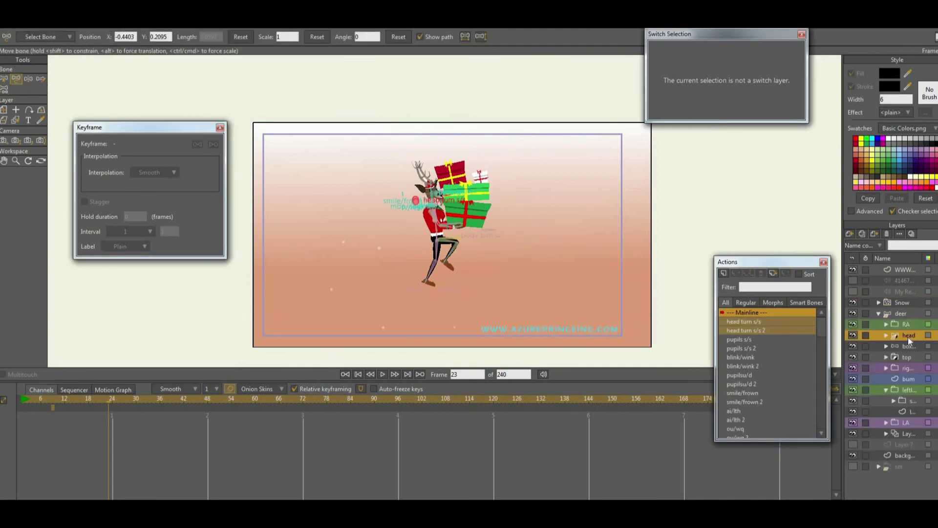
{"action": "left_click", "coordinate": [358, 375]}
{"action": "left_click", "coordinate": [25, 403]}
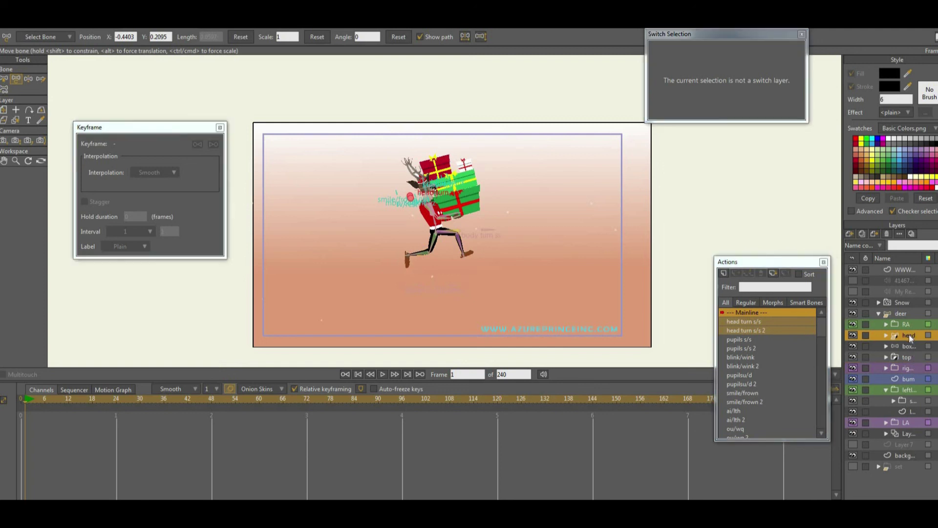
{"action": "left_click_drag", "start_coordinate": [910, 339], "coordinate": [907, 371]}
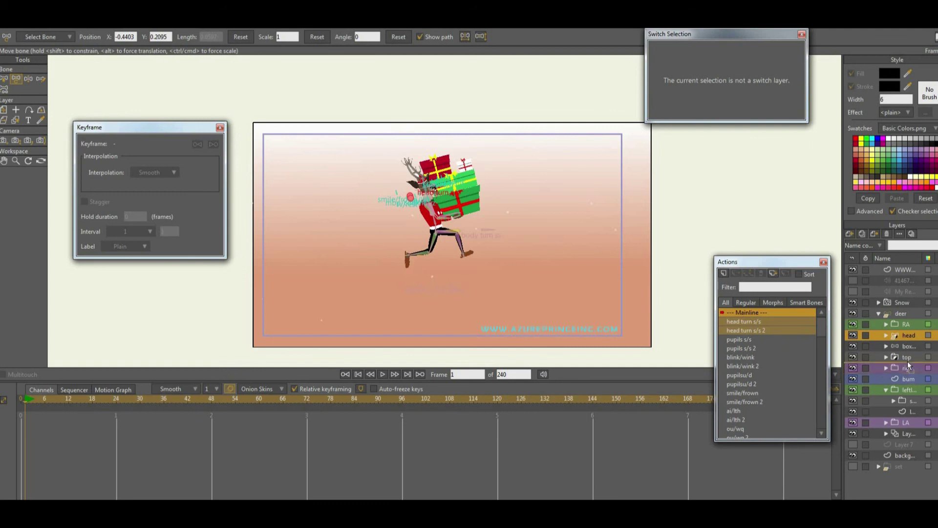
Return to frame 0 and move the head layer directly below the top layer in the deer group
{"action": "left_click", "coordinate": [907, 311]}
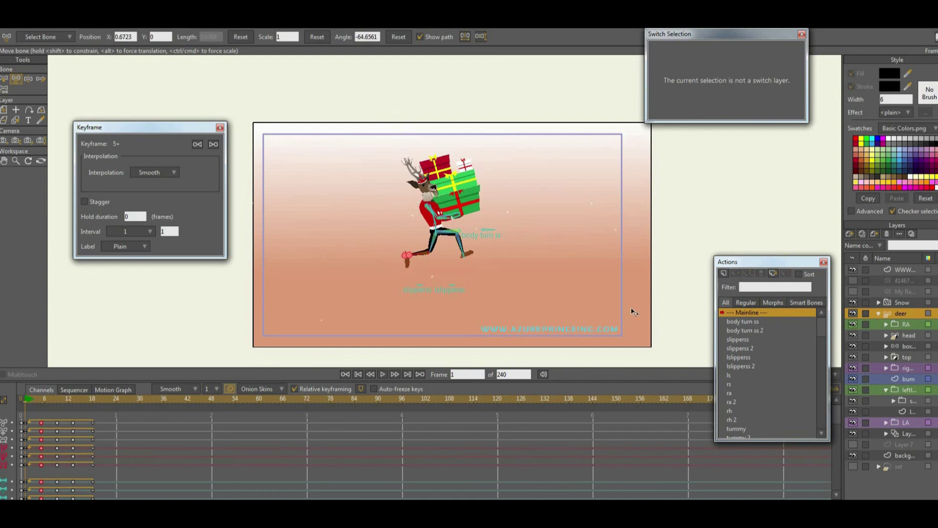
{"action": "left_click", "coordinate": [18, 400]}
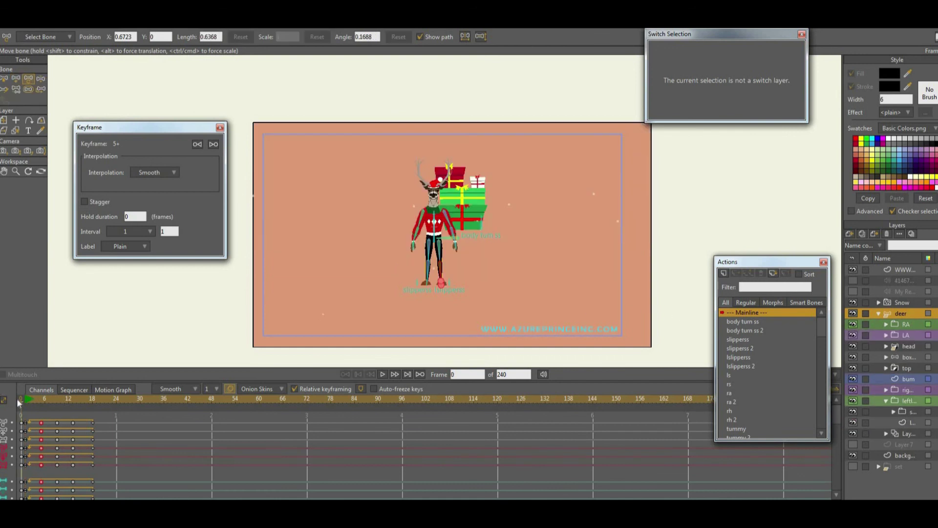
{"action": "left_click", "coordinate": [909, 345]}
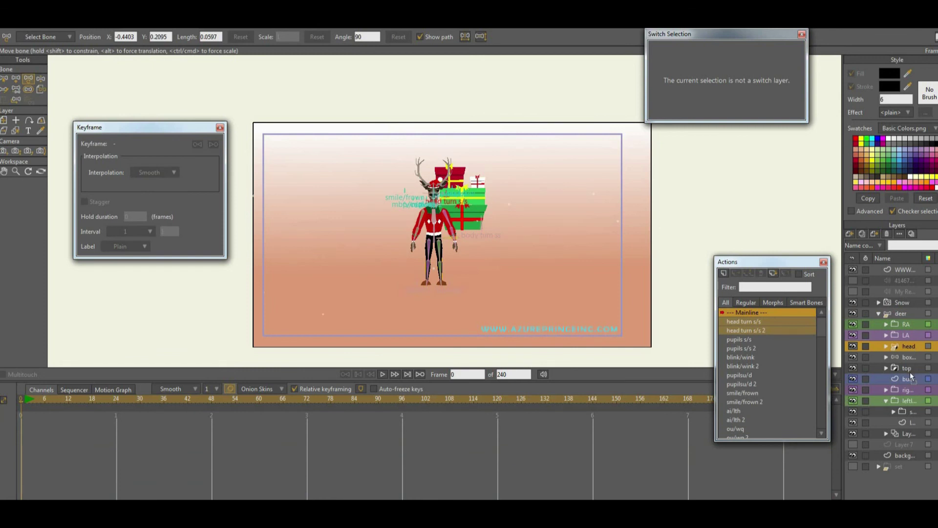
{"action": "left_click_drag", "start_coordinate": [909, 346], "coordinate": [910, 373]}
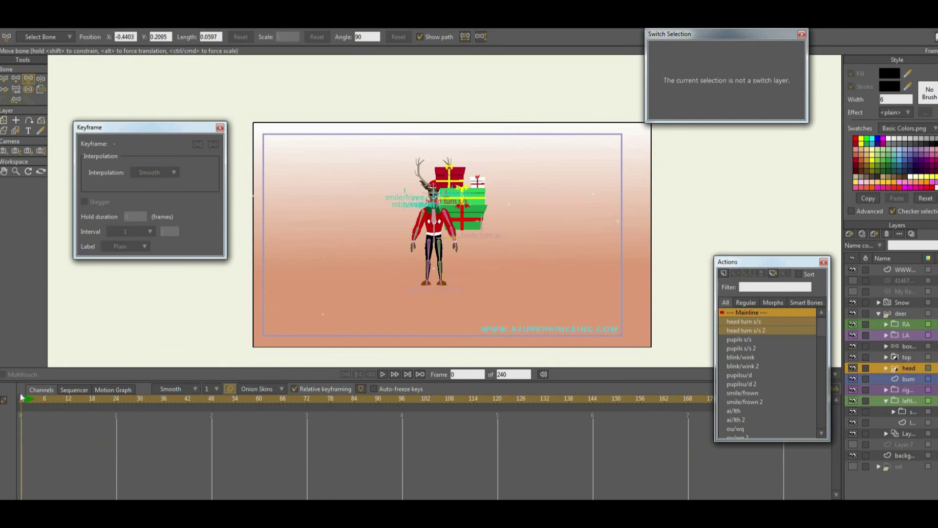
{"action": "mouse_move", "coordinate": [29, 404]}
{"action": "left_mouse_down"}
{"action": "mouse_move", "coordinate": [391, 398]}
{"action": "mouse_move", "coordinate": [17, 401]}
{"action": "left_mouse_up"}
Inspect the deer's neck area, play the run to check the new head layer order and return to frame 0
{"action": "scroll", "coordinate": [380, 288], "scroll_direction": "up", "scroll_amount": 9}
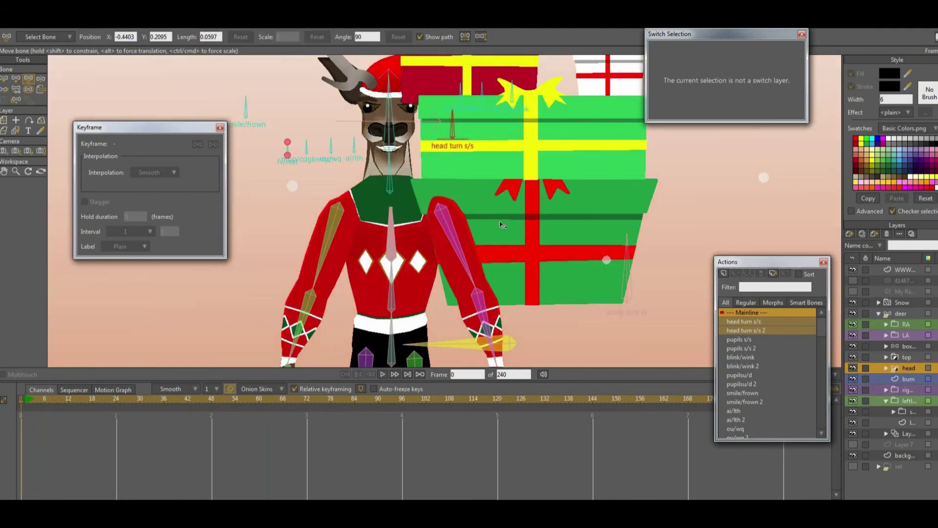
{"action": "scroll", "coordinate": [500, 223], "scroll_direction": "down", "scroll_amount": 8}
{"action": "left_click", "coordinate": [382, 375]}
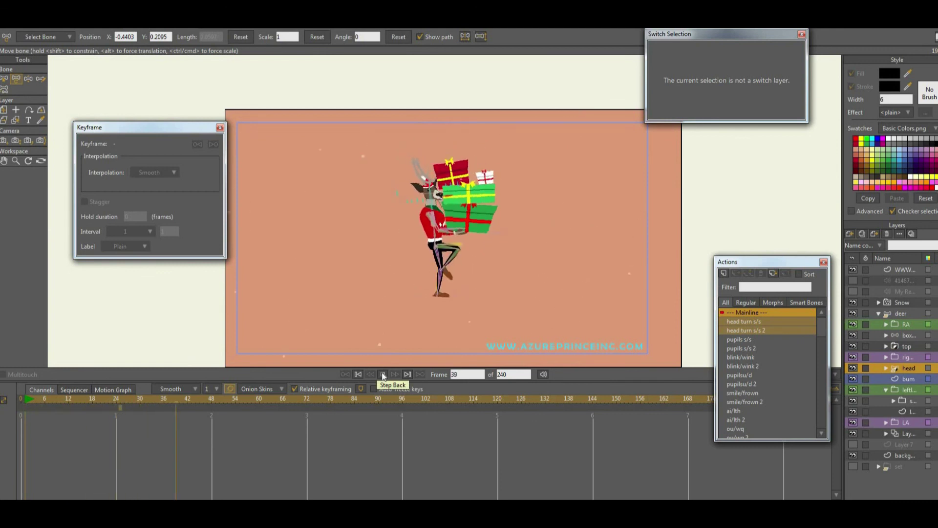
{"action": "left_click", "coordinate": [383, 375]}
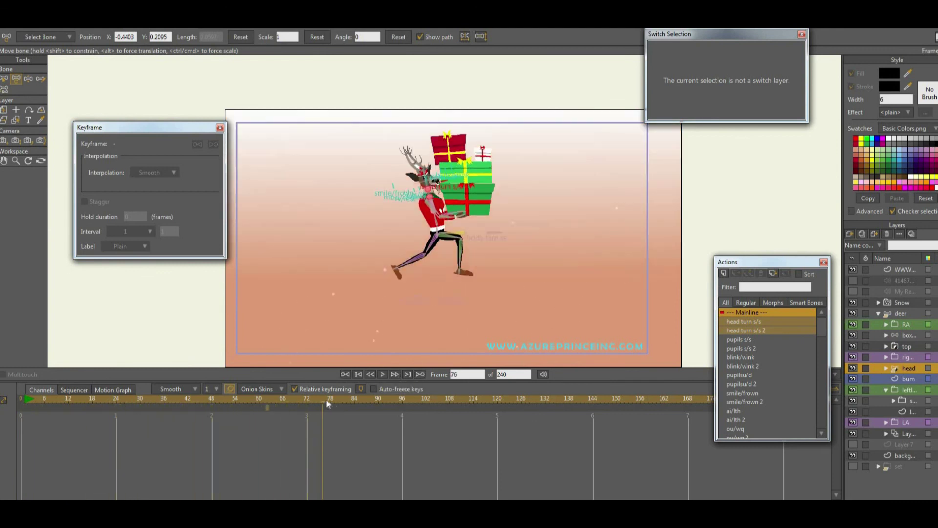
{"action": "left_click_drag", "start_coordinate": [324, 399], "coordinate": [21, 399]}
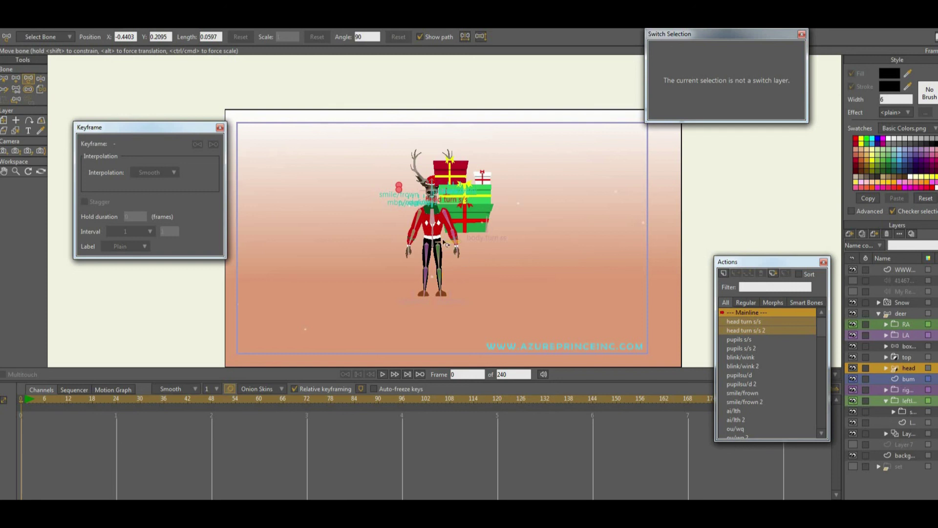
{"action": "scroll", "coordinate": [444, 243], "scroll_direction": "up", "scroll_amount": 6}
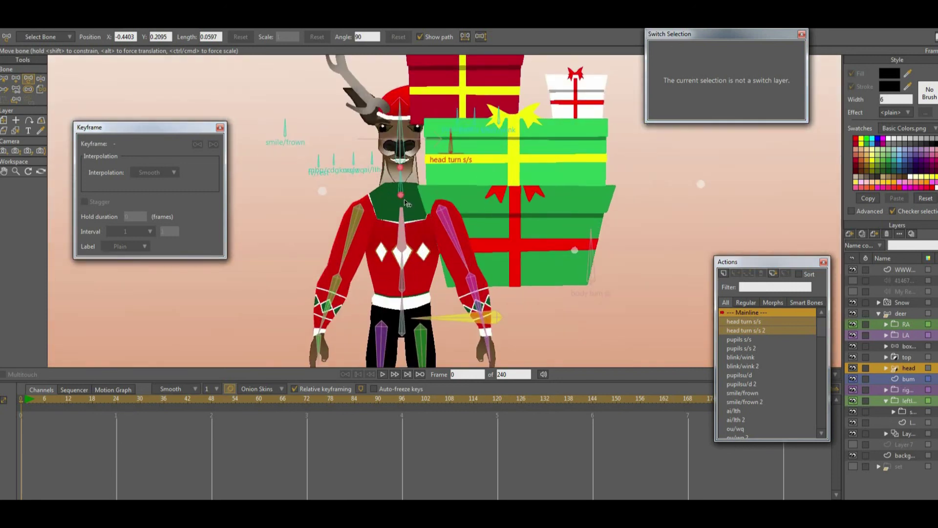
{"action": "scroll", "coordinate": [405, 202], "scroll_direction": "down", "scroll_amount": 6}
{"action": "scroll", "coordinate": [405, 202], "scroll_direction": "up", "scroll_amount": 5}
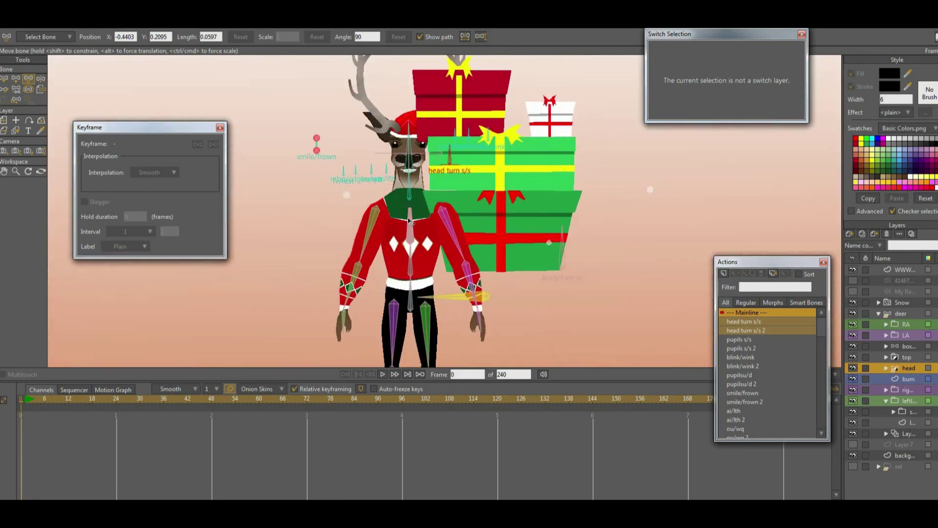
{"action": "scroll", "coordinate": [405, 202], "scroll_direction": "down", "scroll_amount": 8}
{"action": "scroll", "coordinate": [426, 264], "scroll_direction": "up", "scroll_amount": 9}
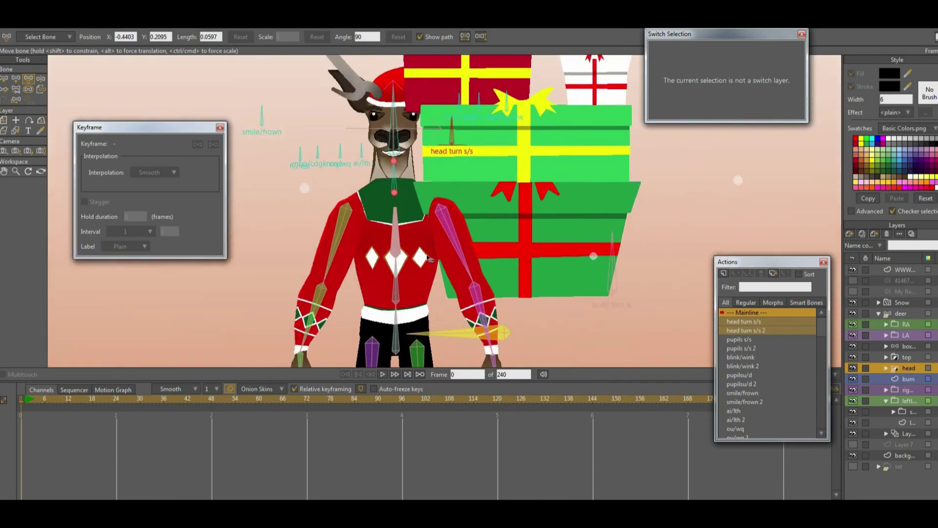
{"action": "scroll", "coordinate": [426, 264], "scroll_direction": "down", "scroll_amount": 8}
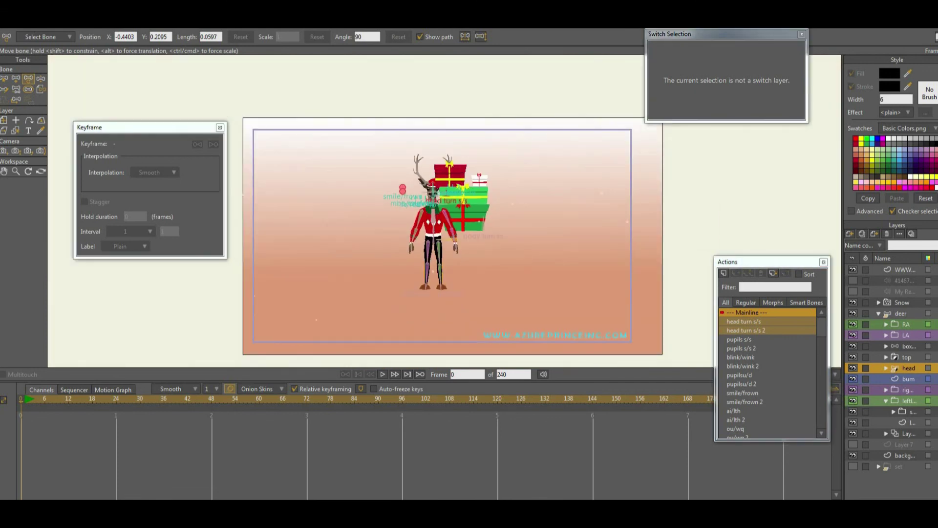